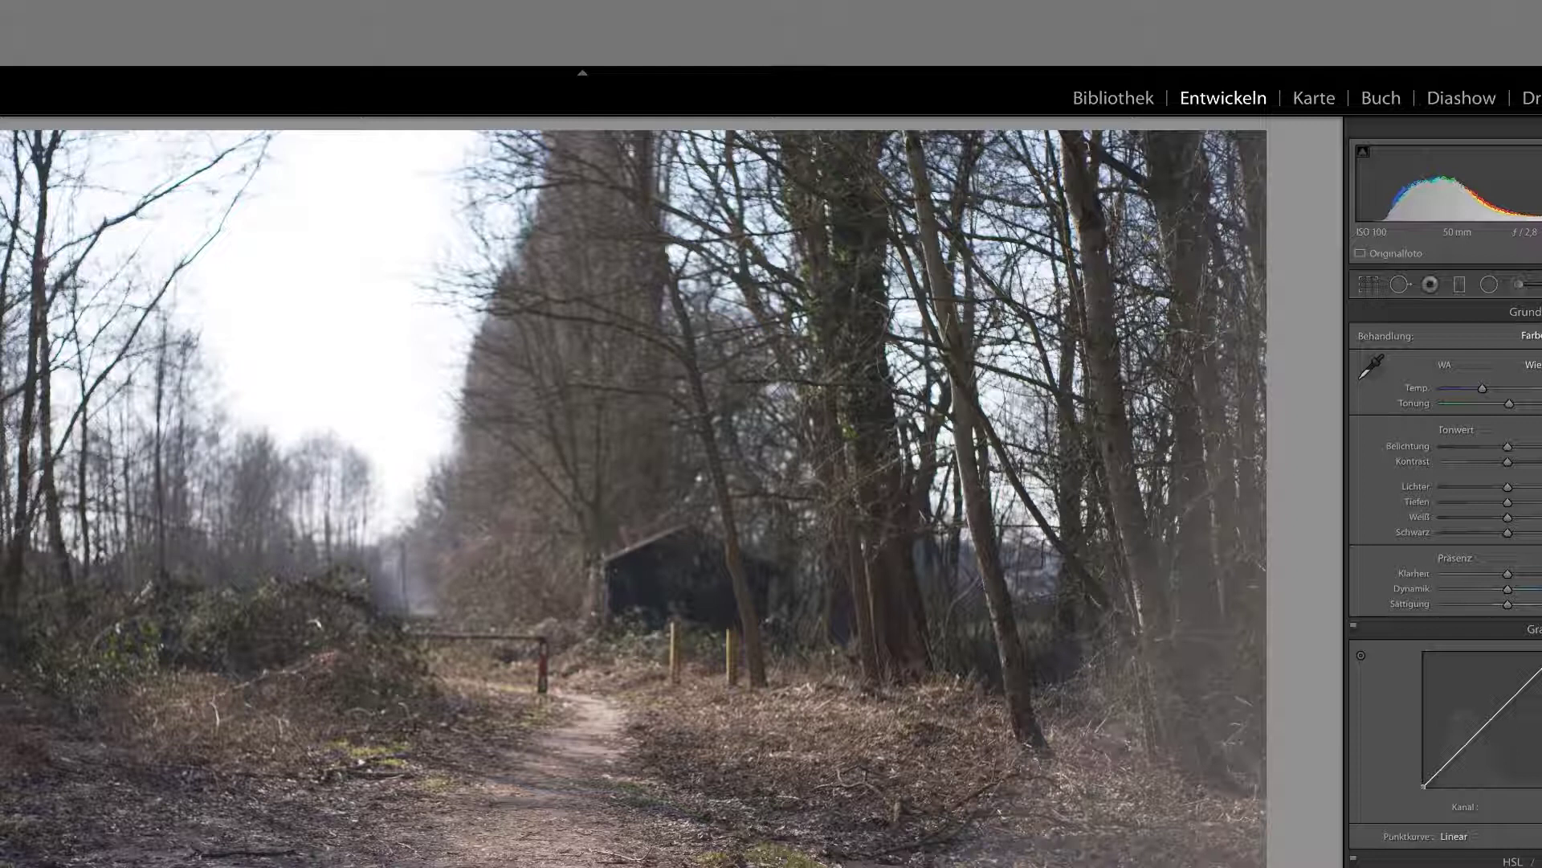
- Flip between the man-with-sticks shots, ending on the empty path and hut photo
{"action": "key", "text": "Right"}
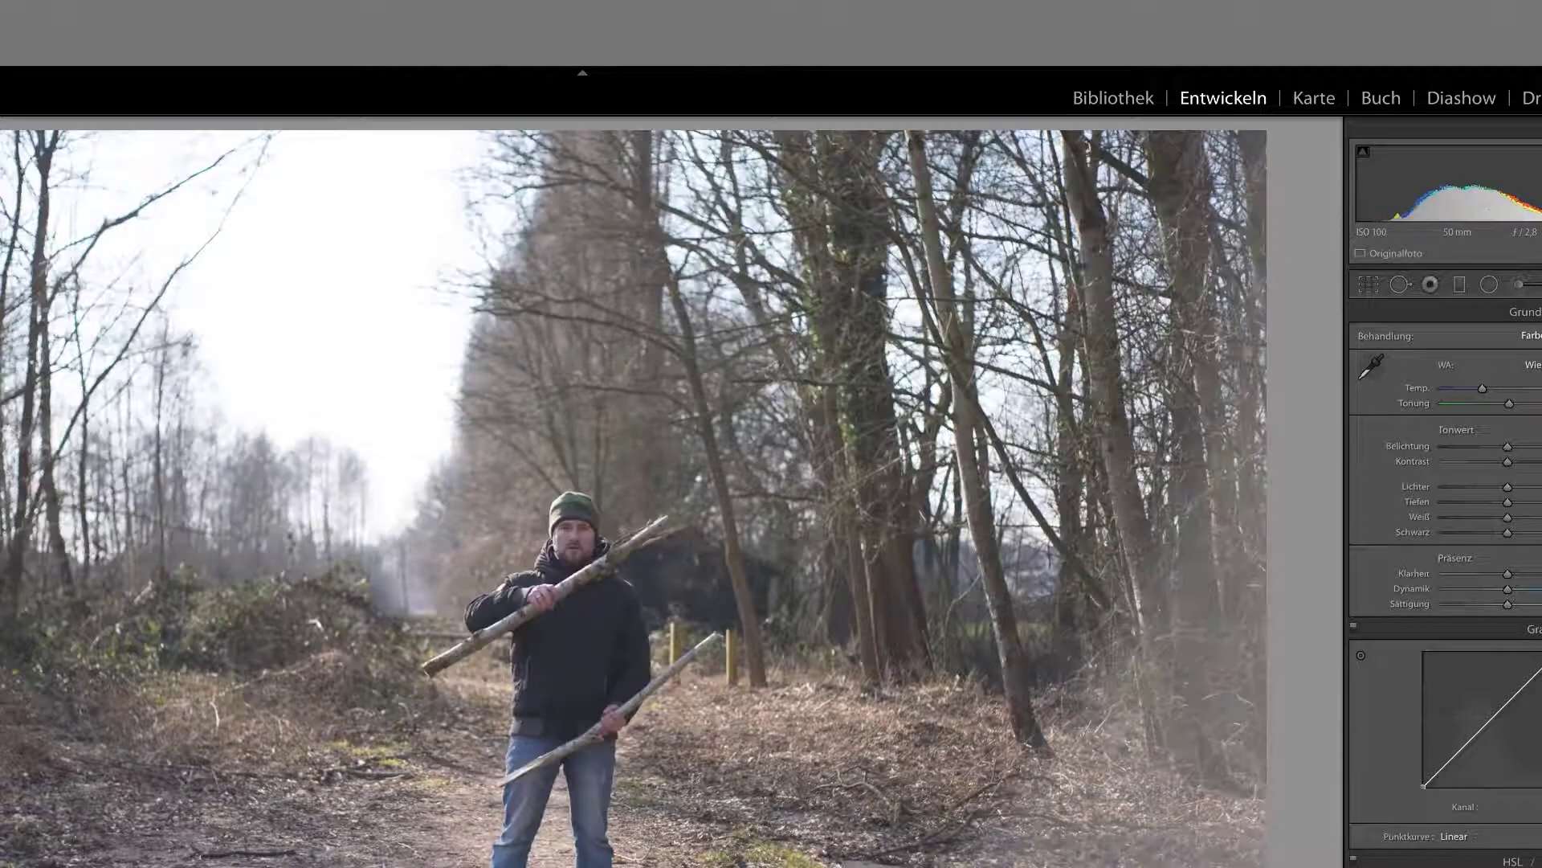
{"action": "key", "text": "Right"}
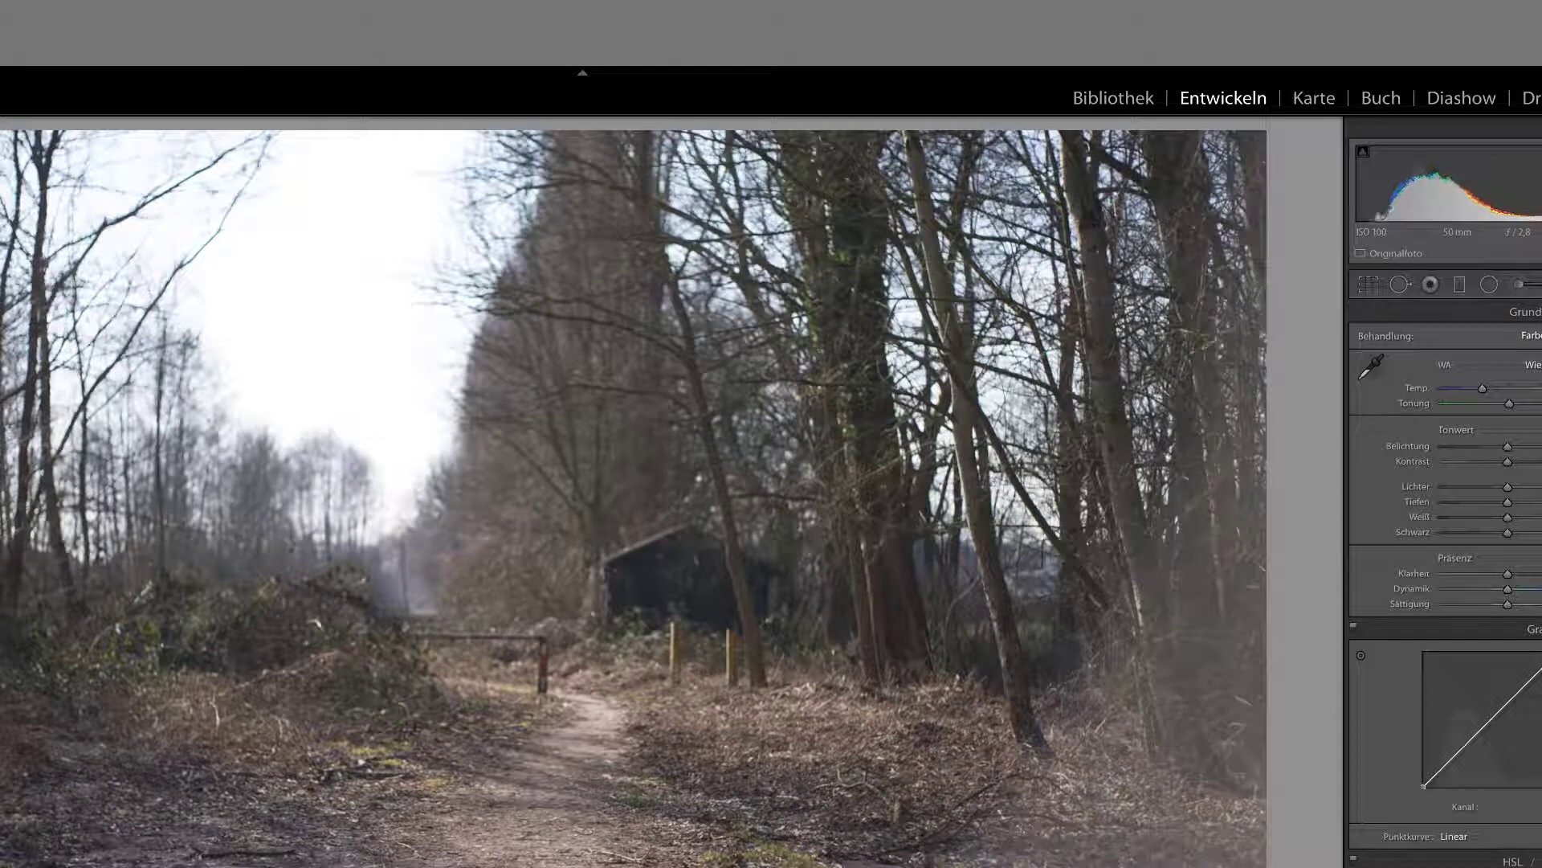
{"action": "key", "text": "Left"}
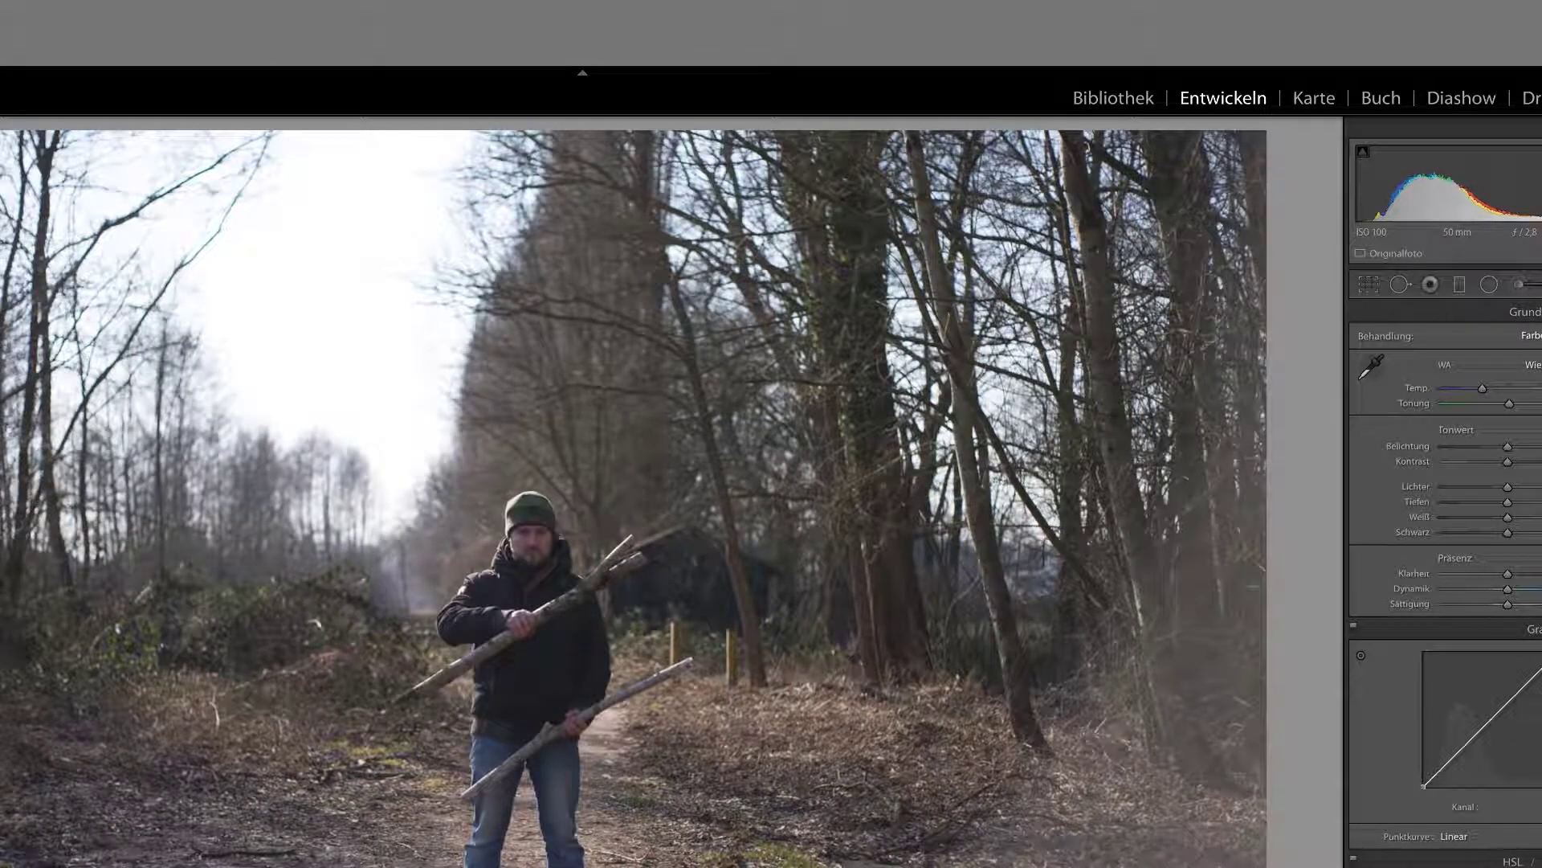
{"action": "key", "text": "Left"}
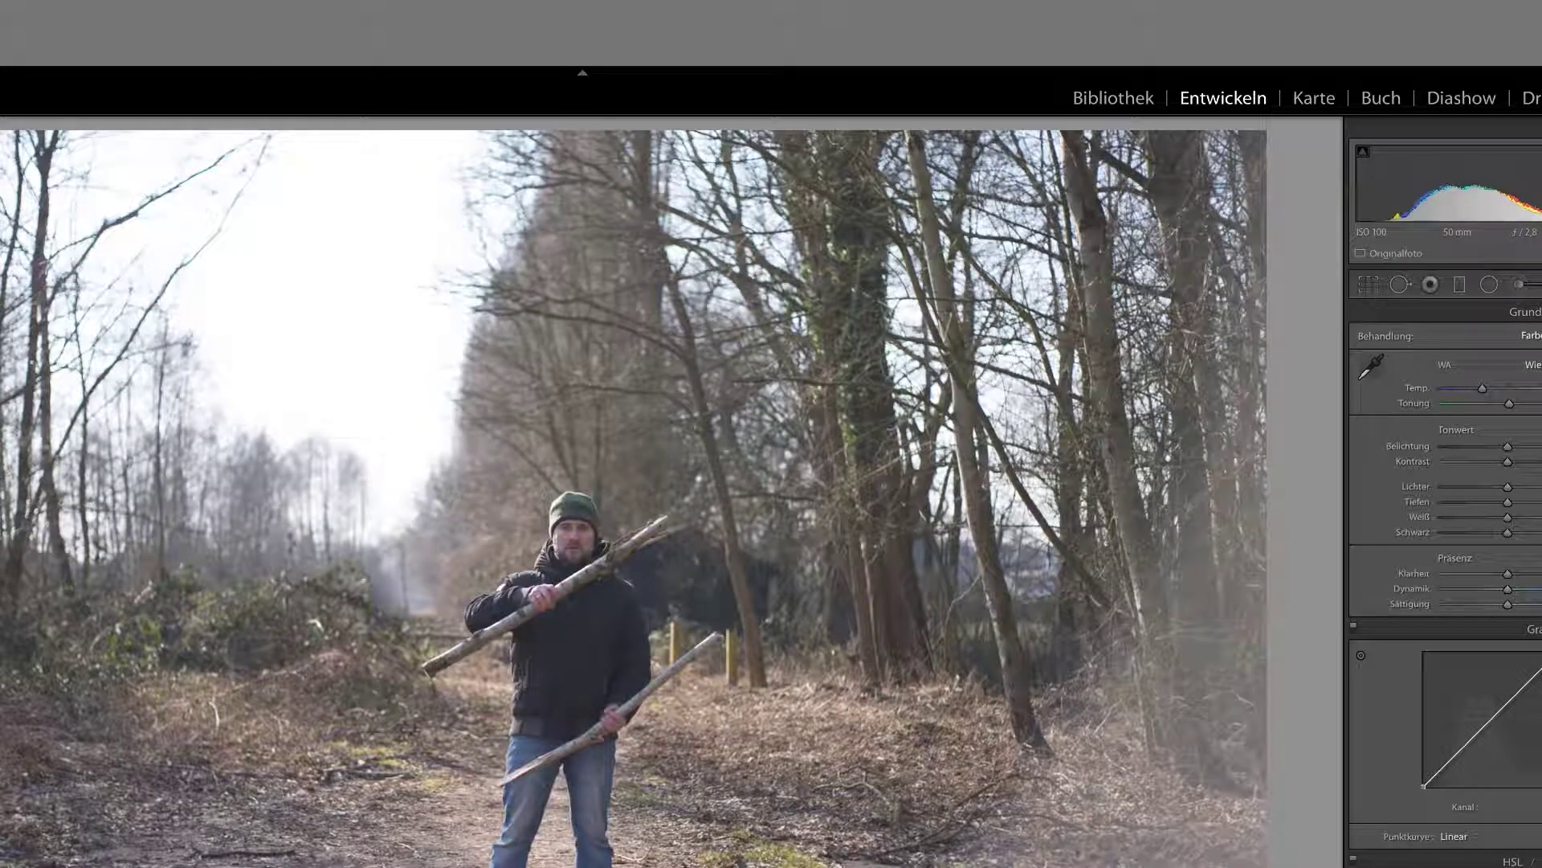
{"action": "key", "text": "Right"}
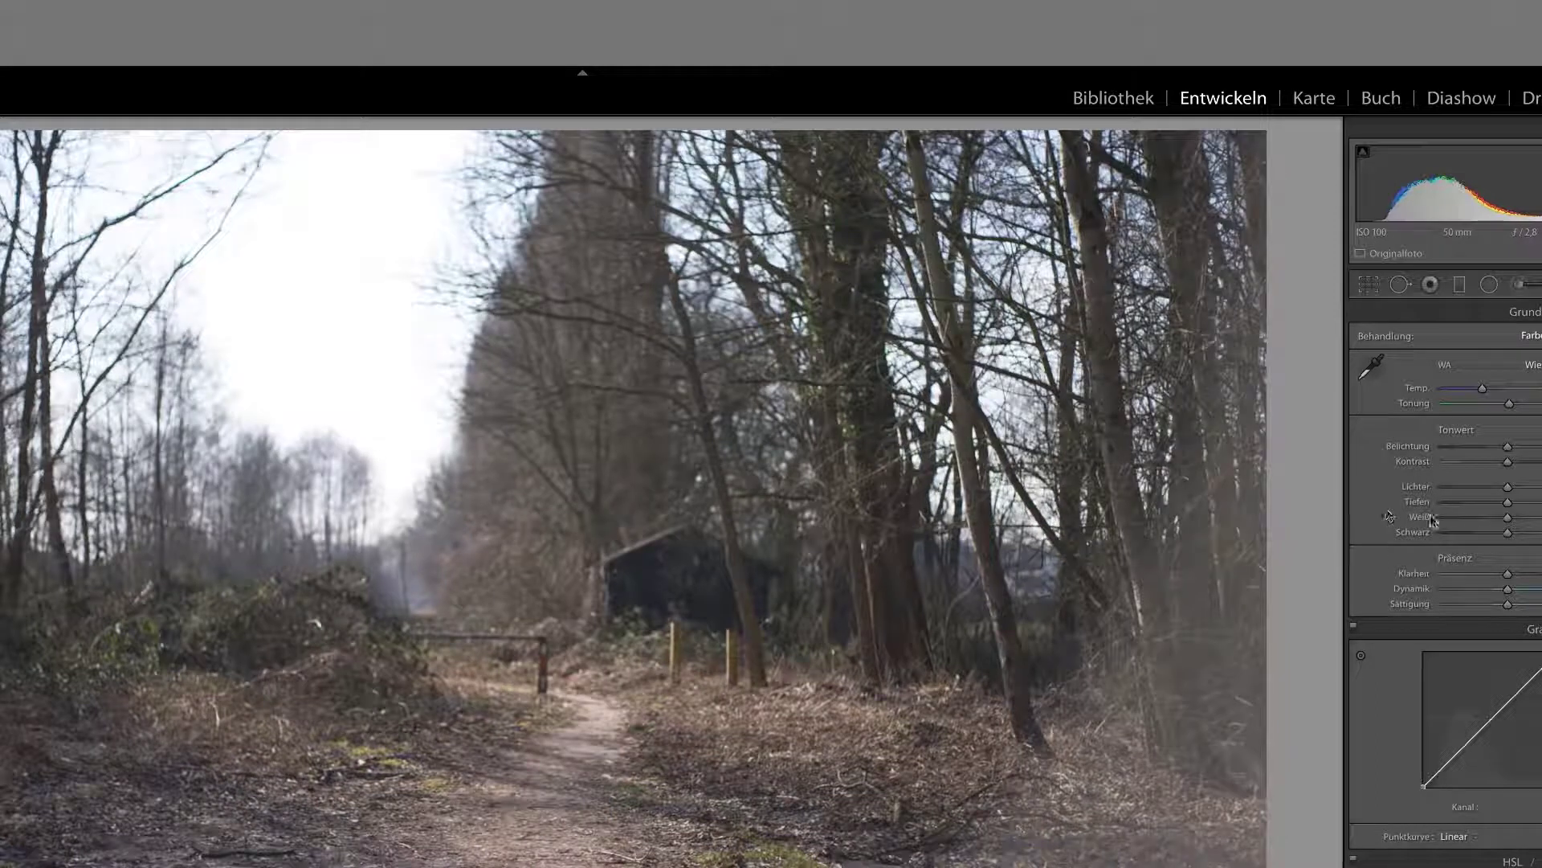
- Lift the blacks, add clarity and warm the path photo's temperature slightly
{"action": "mouse_move", "coordinate": [1508, 532]}
{"action": "left_mouse_down"}
{"action": "mouse_move", "coordinate": [1533, 537]}
{"action": "mouse_move", "coordinate": [1521, 501]}
{"action": "mouse_move", "coordinate": [1454, 494]}
{"action": "left_mouse_up"}
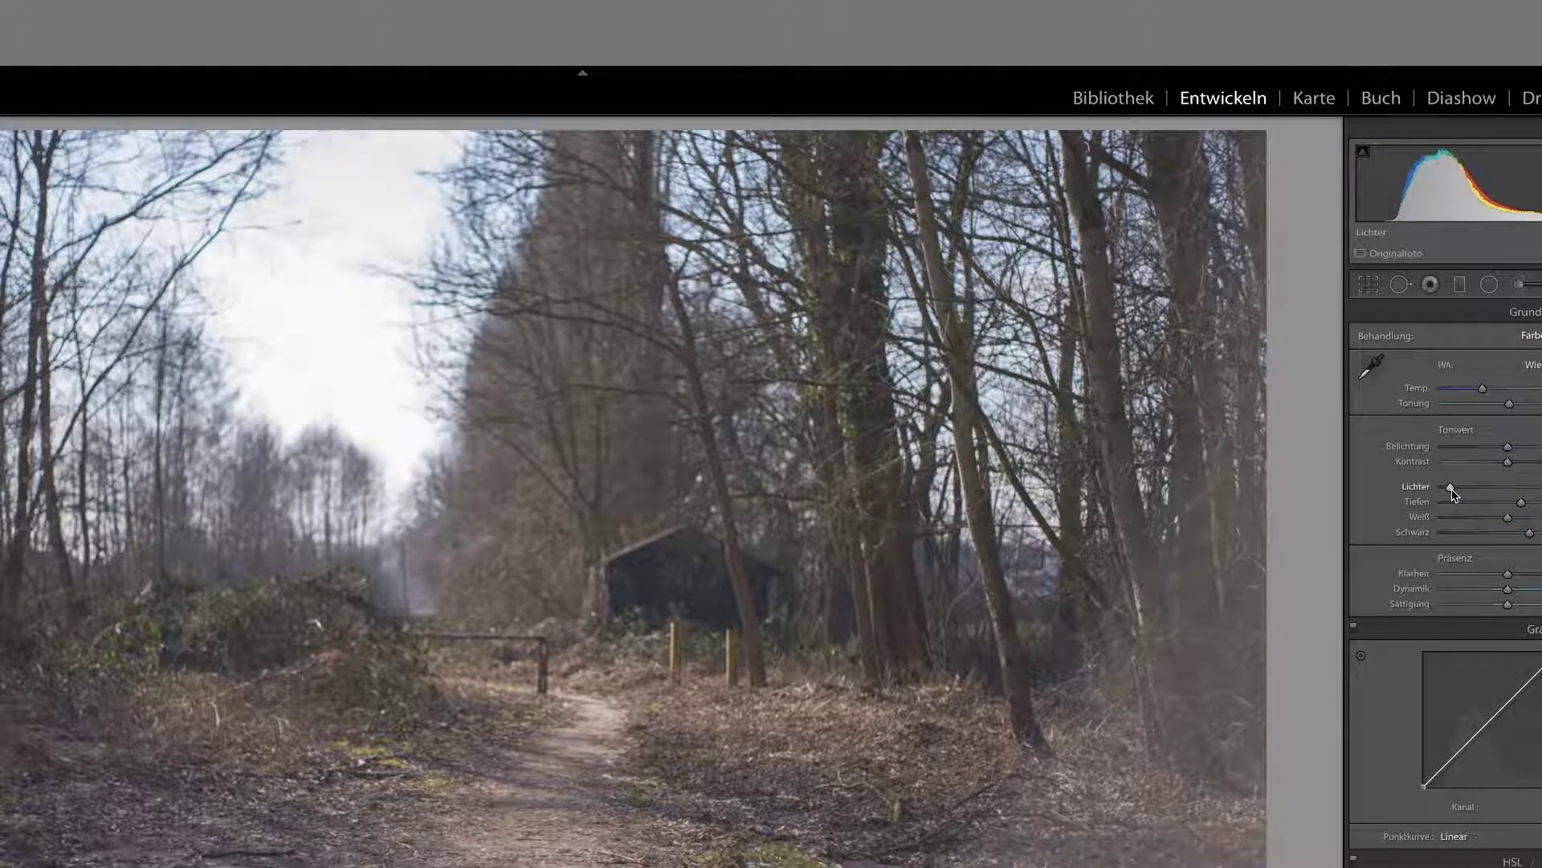
{"action": "left_click_drag", "start_coordinate": [1508, 573], "coordinate": [1535, 577]}
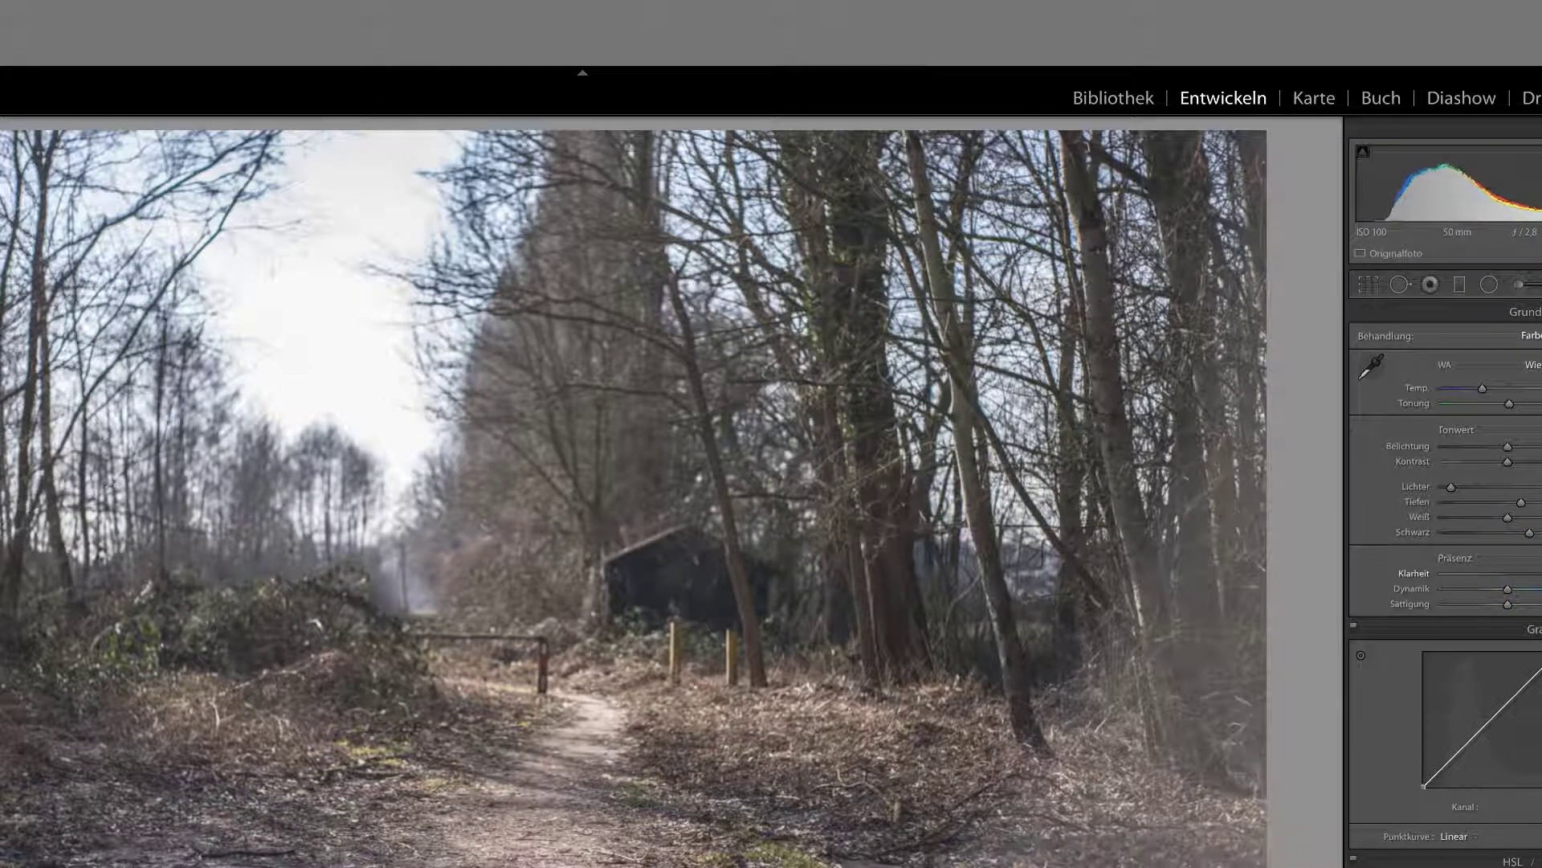
{"action": "left_click_drag", "start_coordinate": [1484, 394], "coordinate": [1492, 392]}
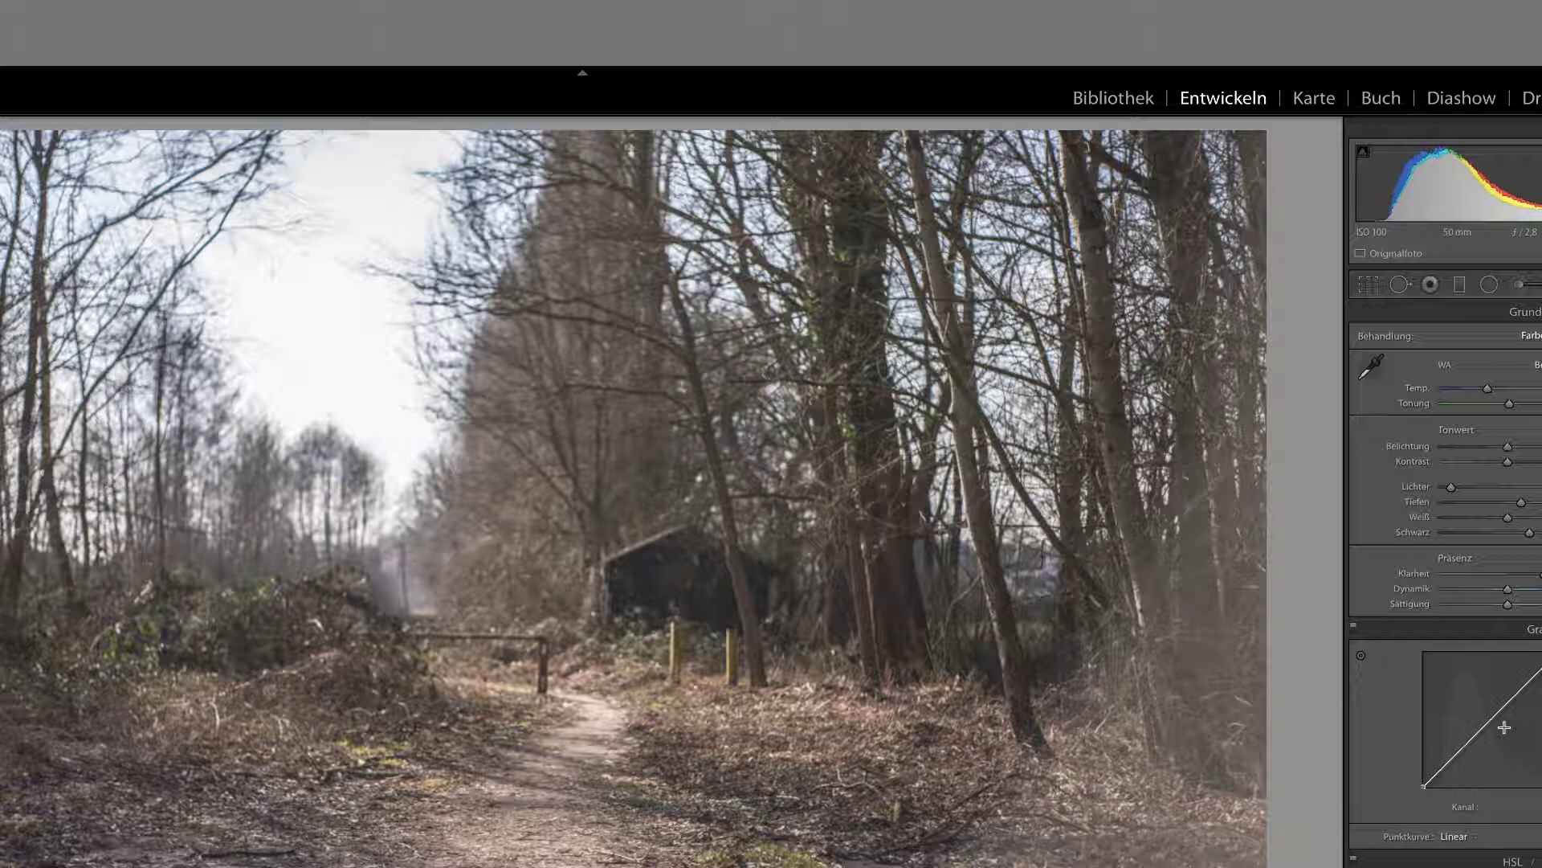
{"action": "key", "text": "ctrl+3"}
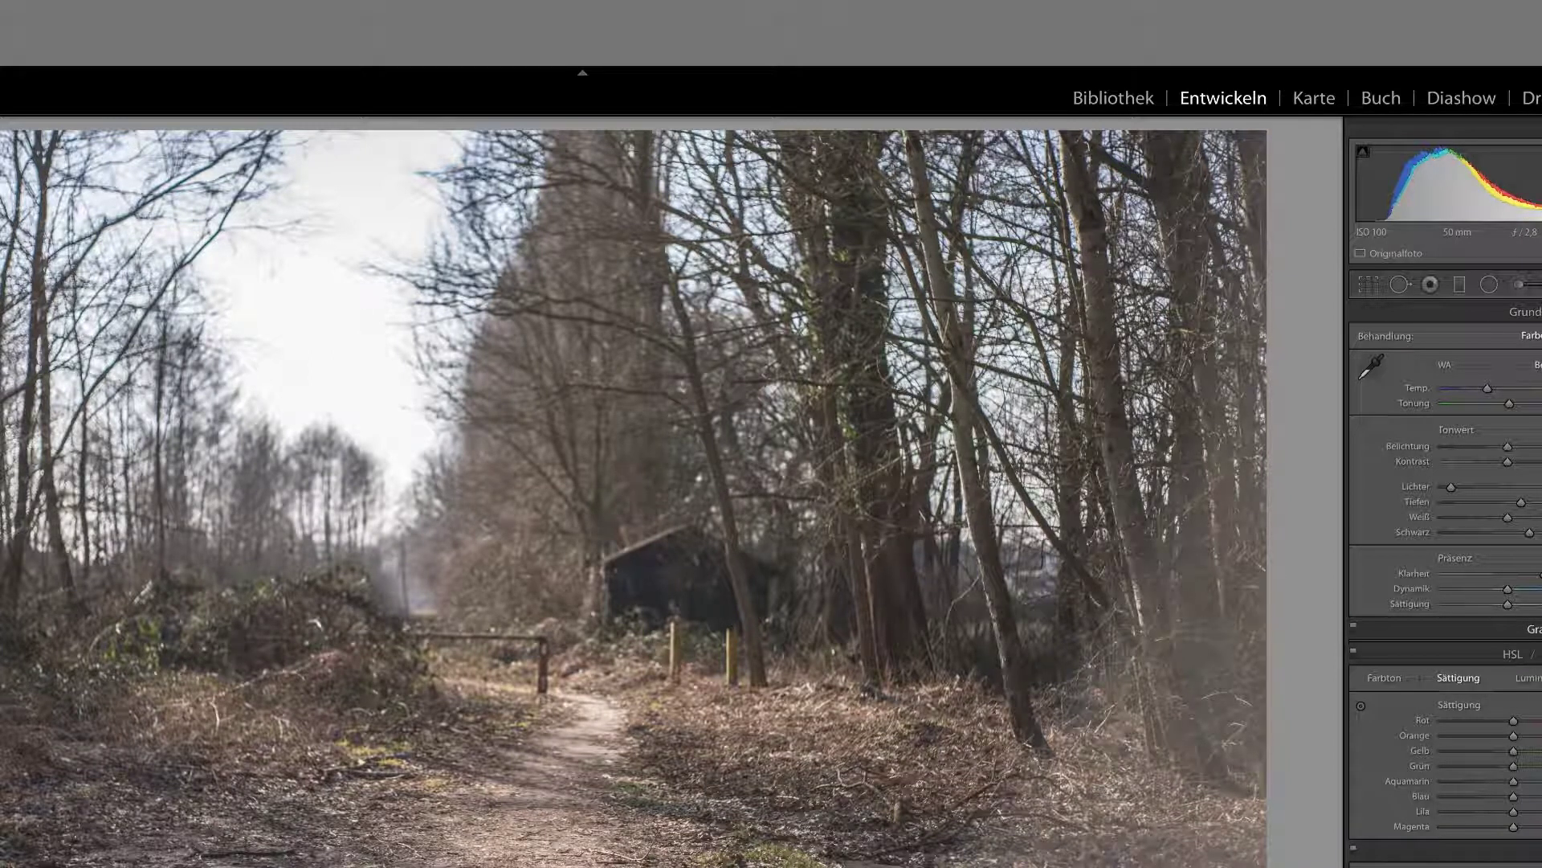
- Reshape a single-channel tone curve: black endpoint, lowered white point for pink sky, darker midtones
{"action": "key", "text": "ctrl+2"}
{"action": "left_click", "coordinate": [1532, 806]}
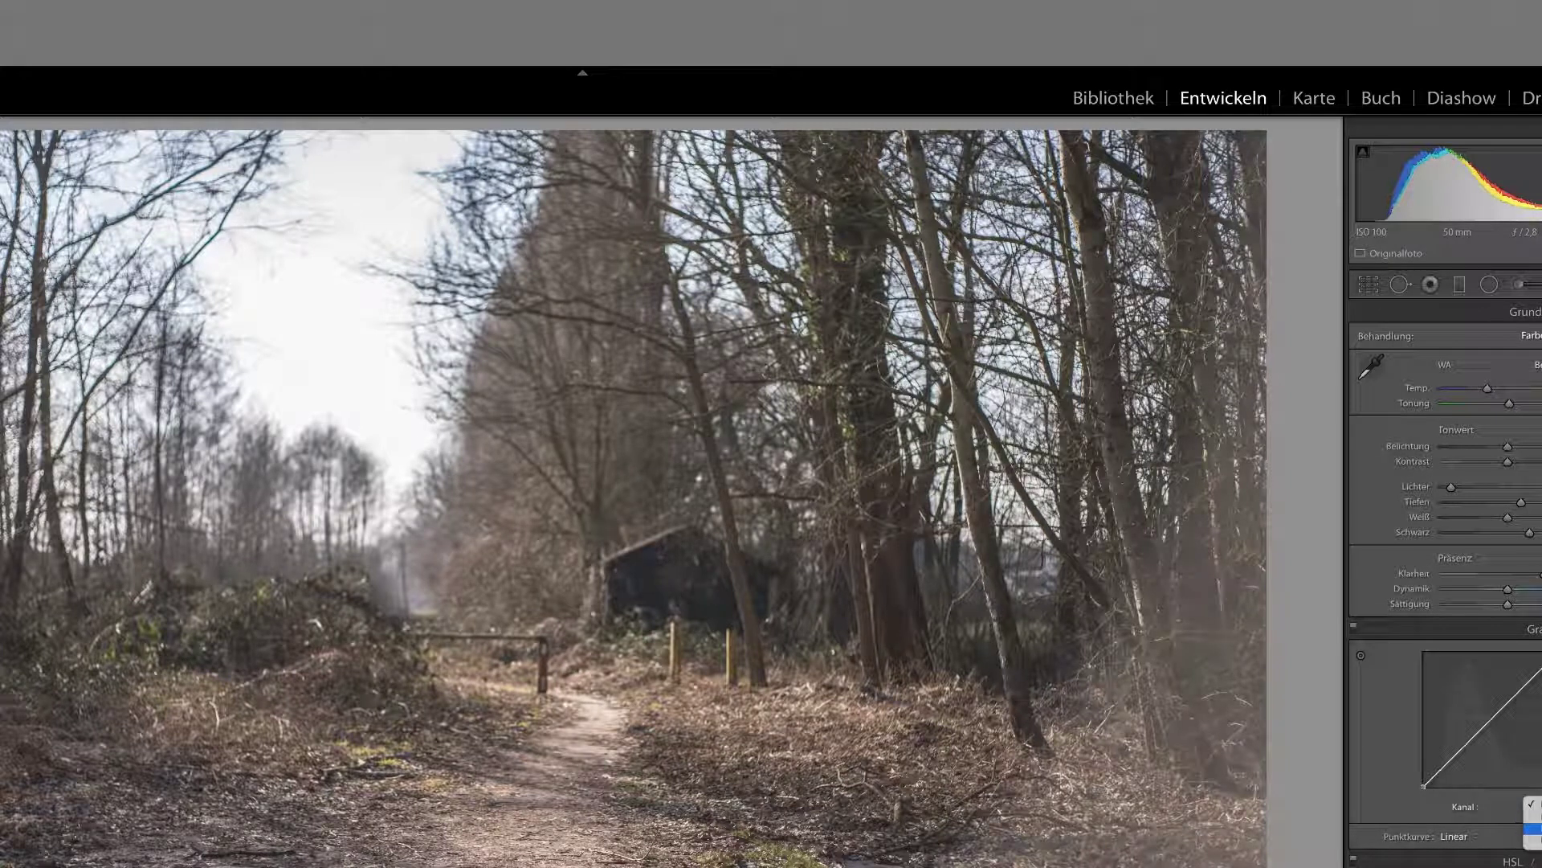
{"action": "left_click", "coordinate": [1535, 829]}
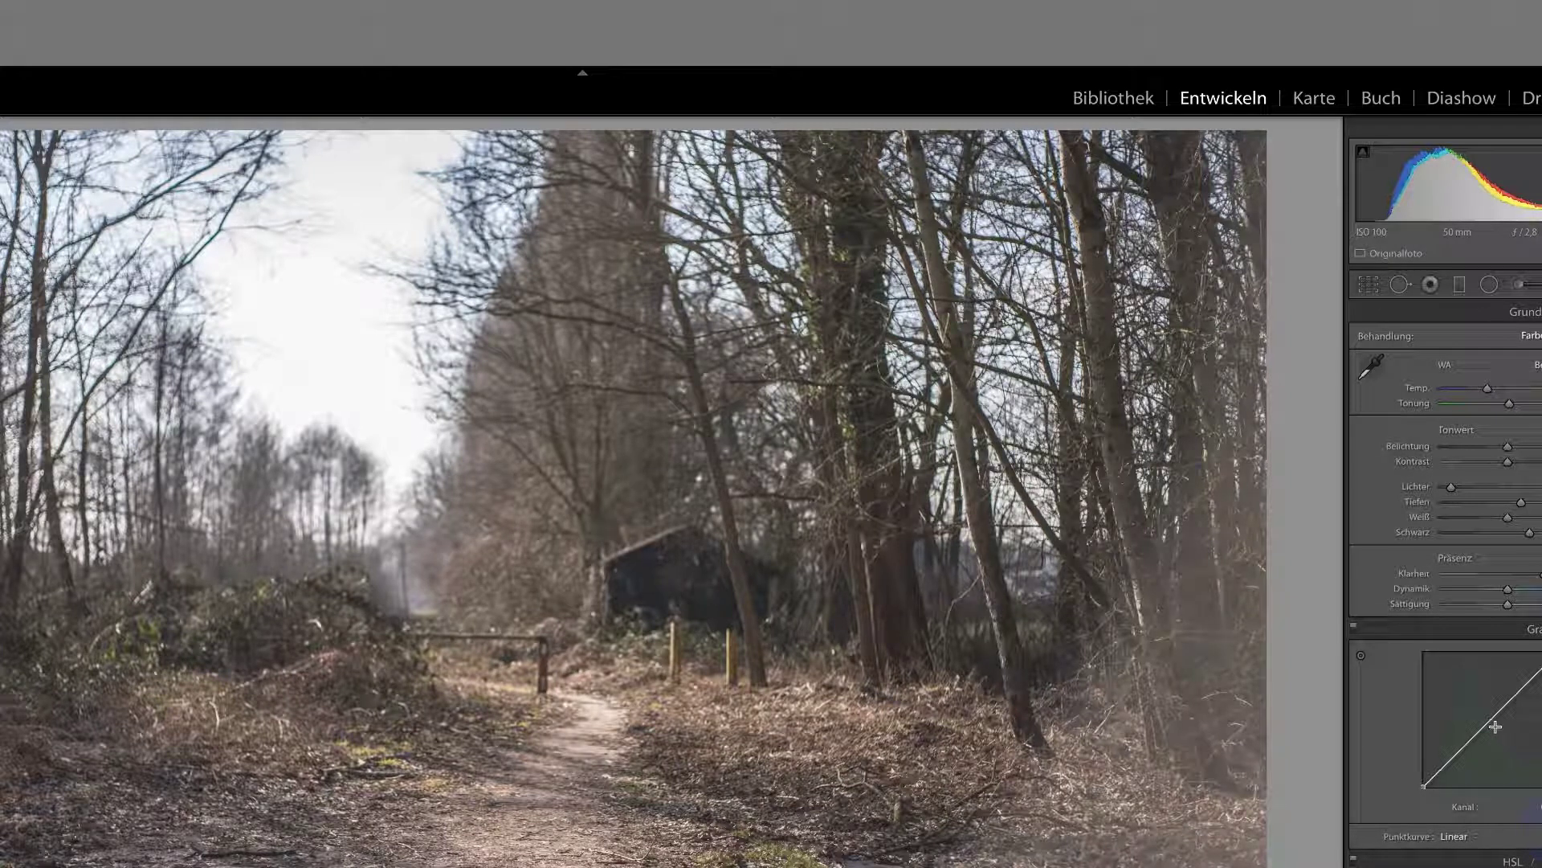
{"action": "left_click_drag", "start_coordinate": [1495, 724], "coordinate": [1495, 733]}
{"action": "left_click_drag", "start_coordinate": [1431, 792], "coordinate": [1423, 794]}
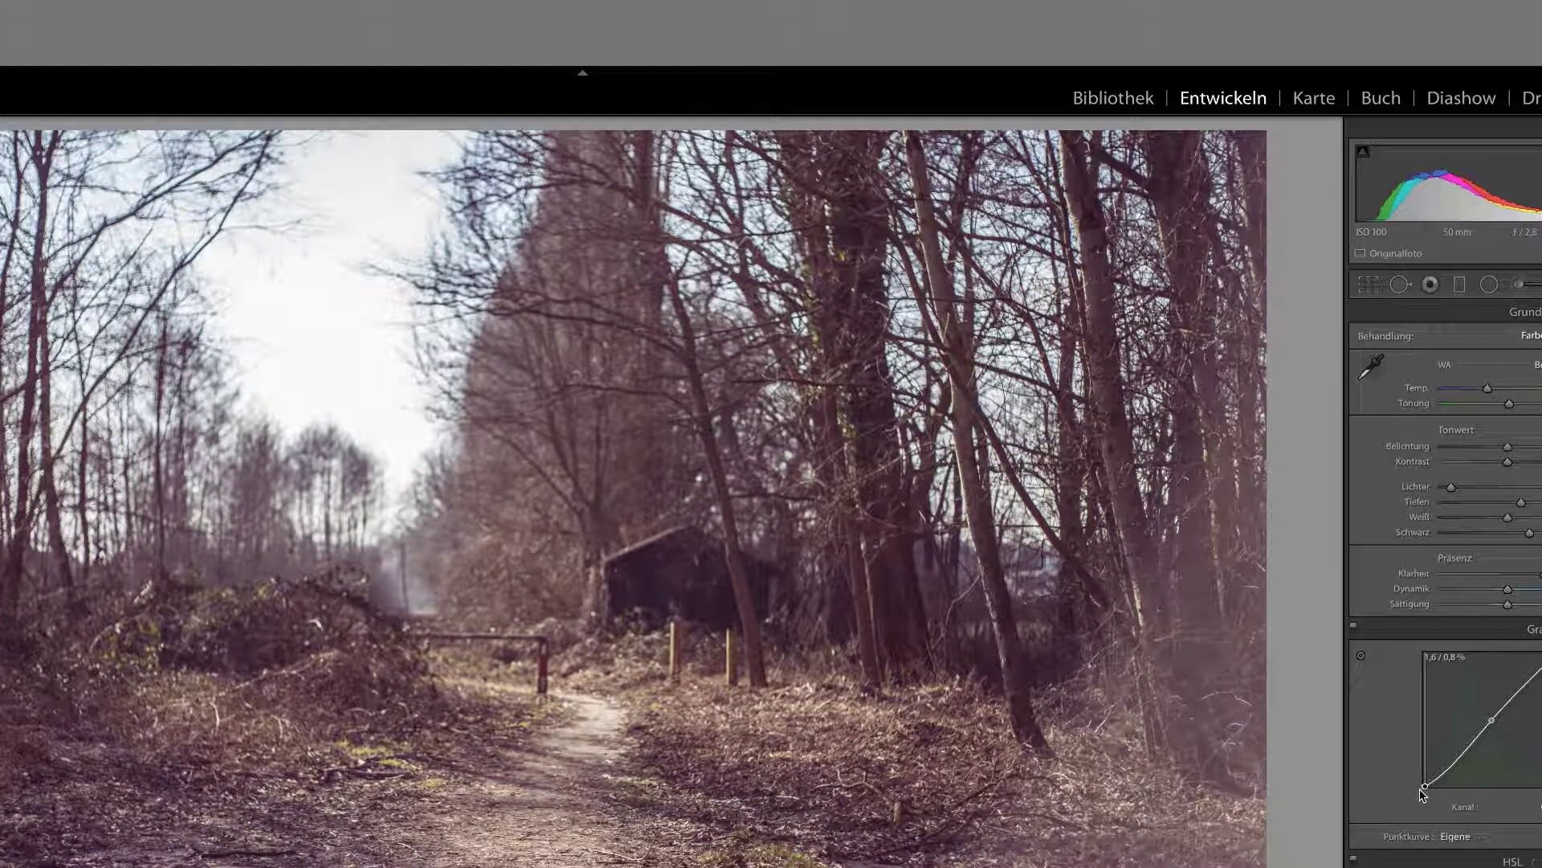
{"action": "left_click_drag", "start_coordinate": [1422, 794], "coordinate": [1423, 795]}
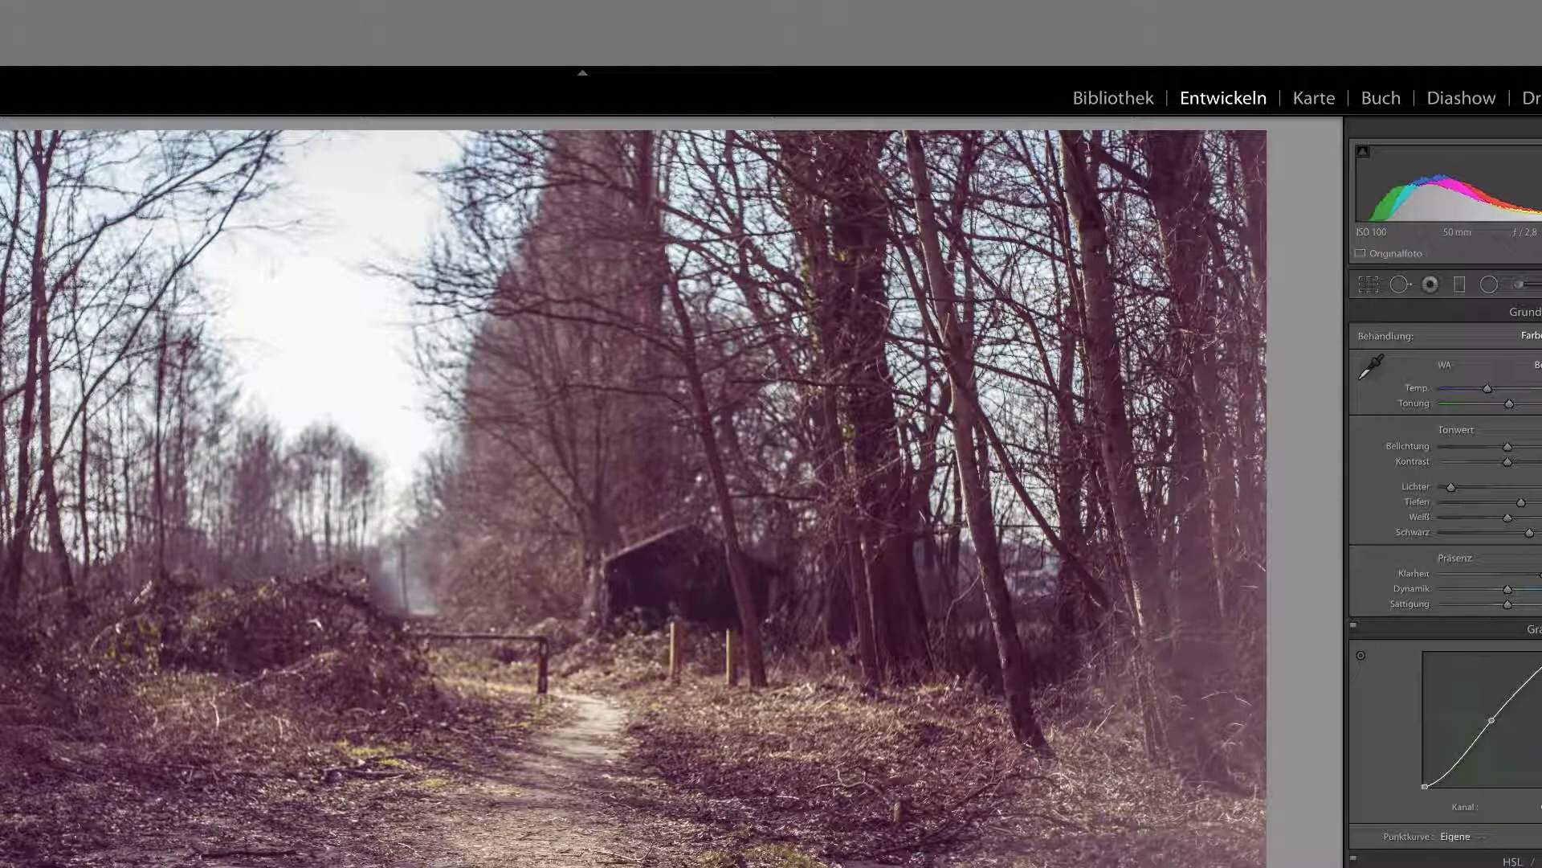
{"action": "left_click_drag", "start_coordinate": [1541, 652], "coordinate": [1541, 653]}
{"action": "left_click_drag", "start_coordinate": [1492, 720], "coordinate": [1492, 728]}
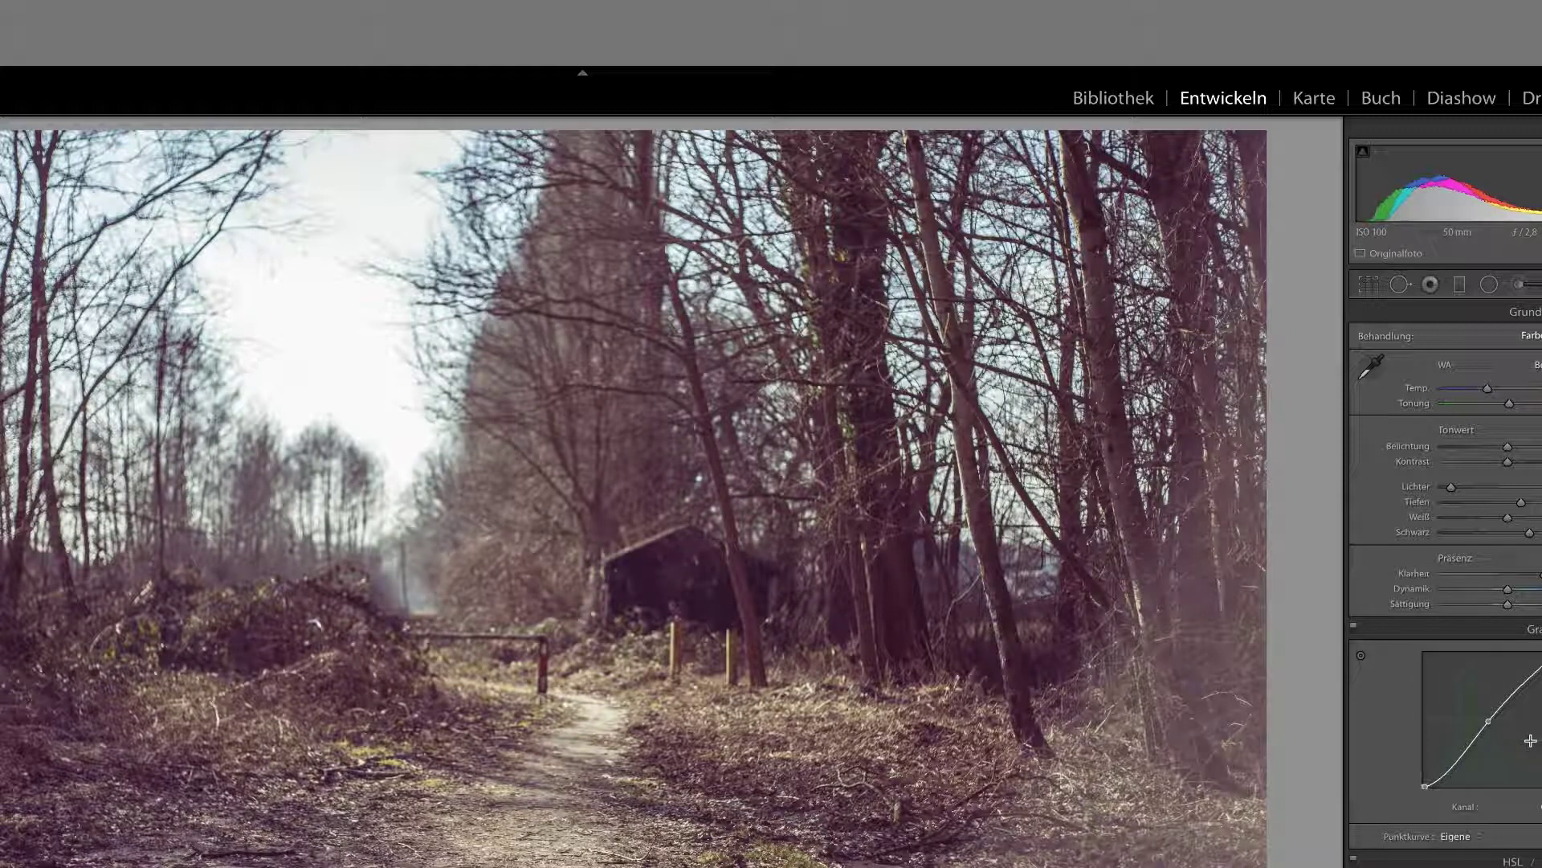
{"action": "left_click_drag", "start_coordinate": [1492, 727], "coordinate": [1495, 724]}
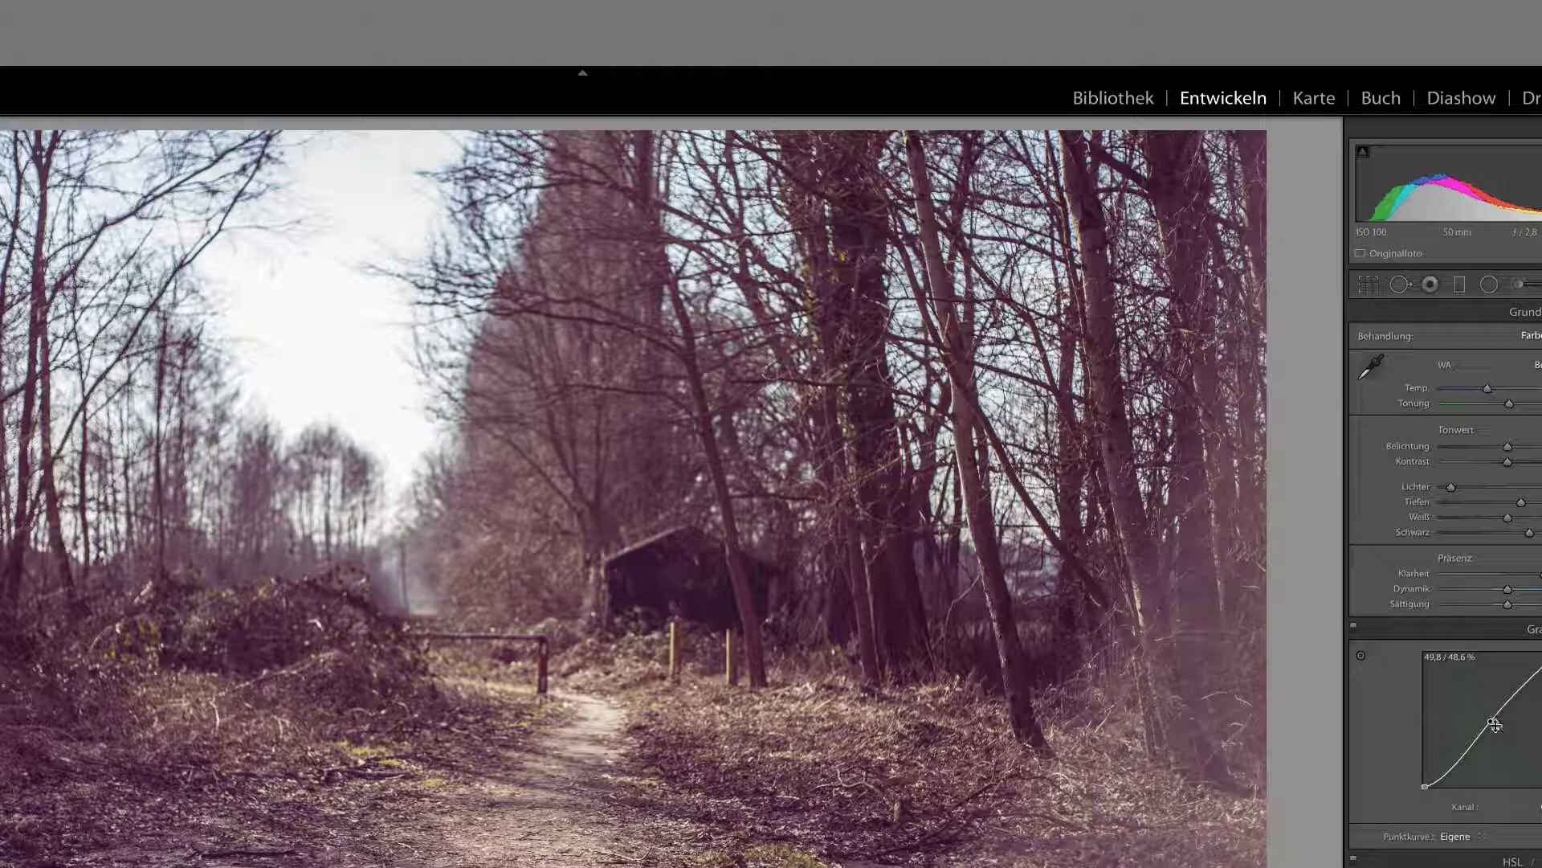
- On the red channel curve, raise a midtone point and lift the shadows for a redder tint
{"action": "left_click", "coordinate": [1538, 806]}
{"action": "left_click", "coordinate": [1536, 792]}
{"action": "left_click", "coordinate": [1493, 723]}
{"action": "left_click_drag", "start_coordinate": [1492, 722], "coordinate": [1493, 724]}
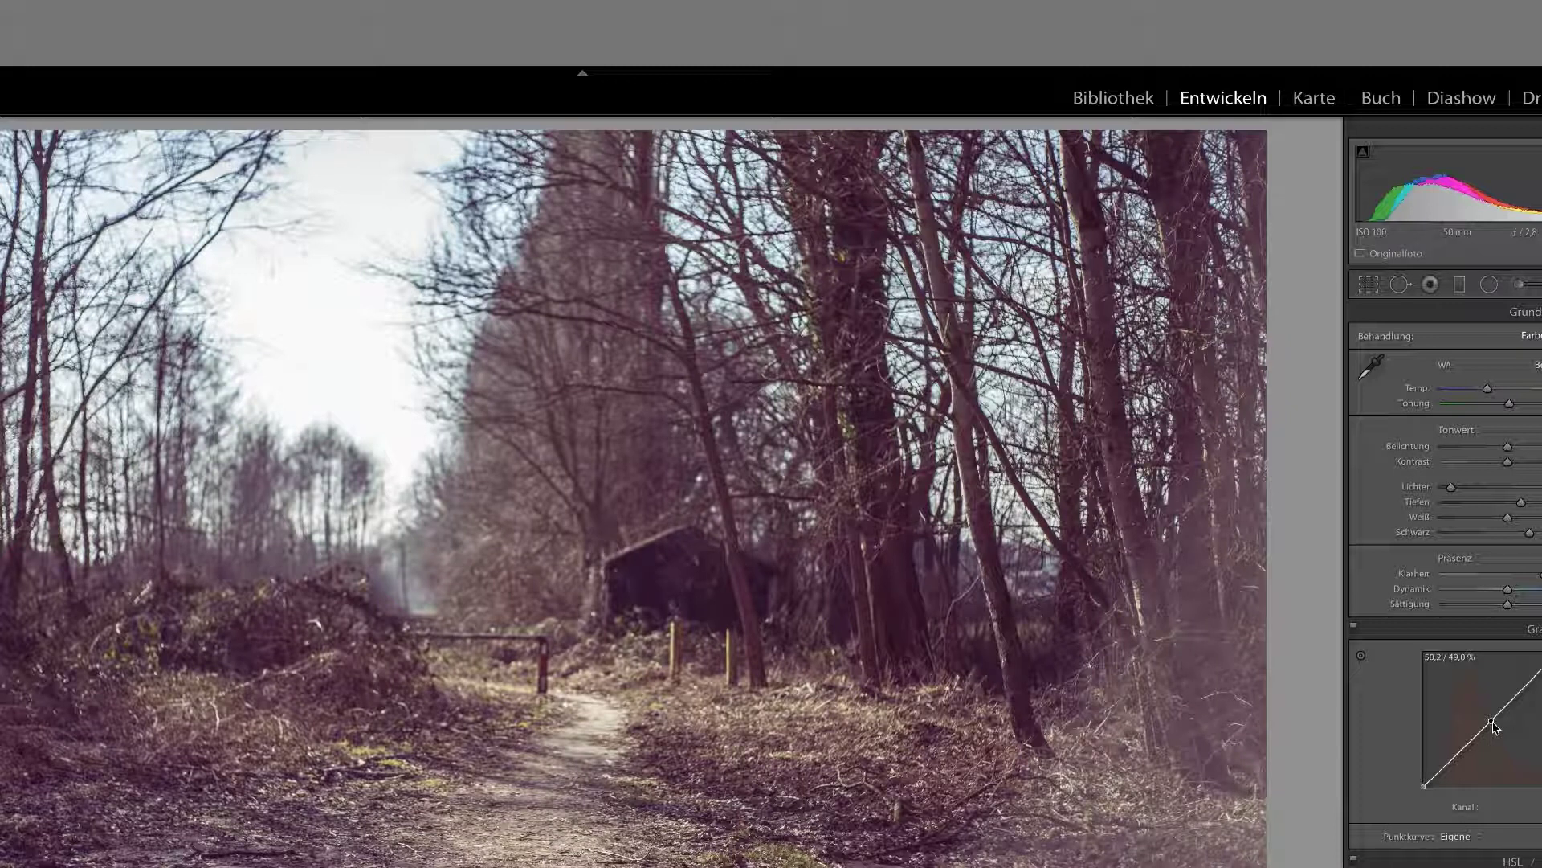
{"action": "left_click", "coordinate": [1426, 787]}
{"action": "left_click_drag", "start_coordinate": [1426, 793], "coordinate": [1414, 784]}
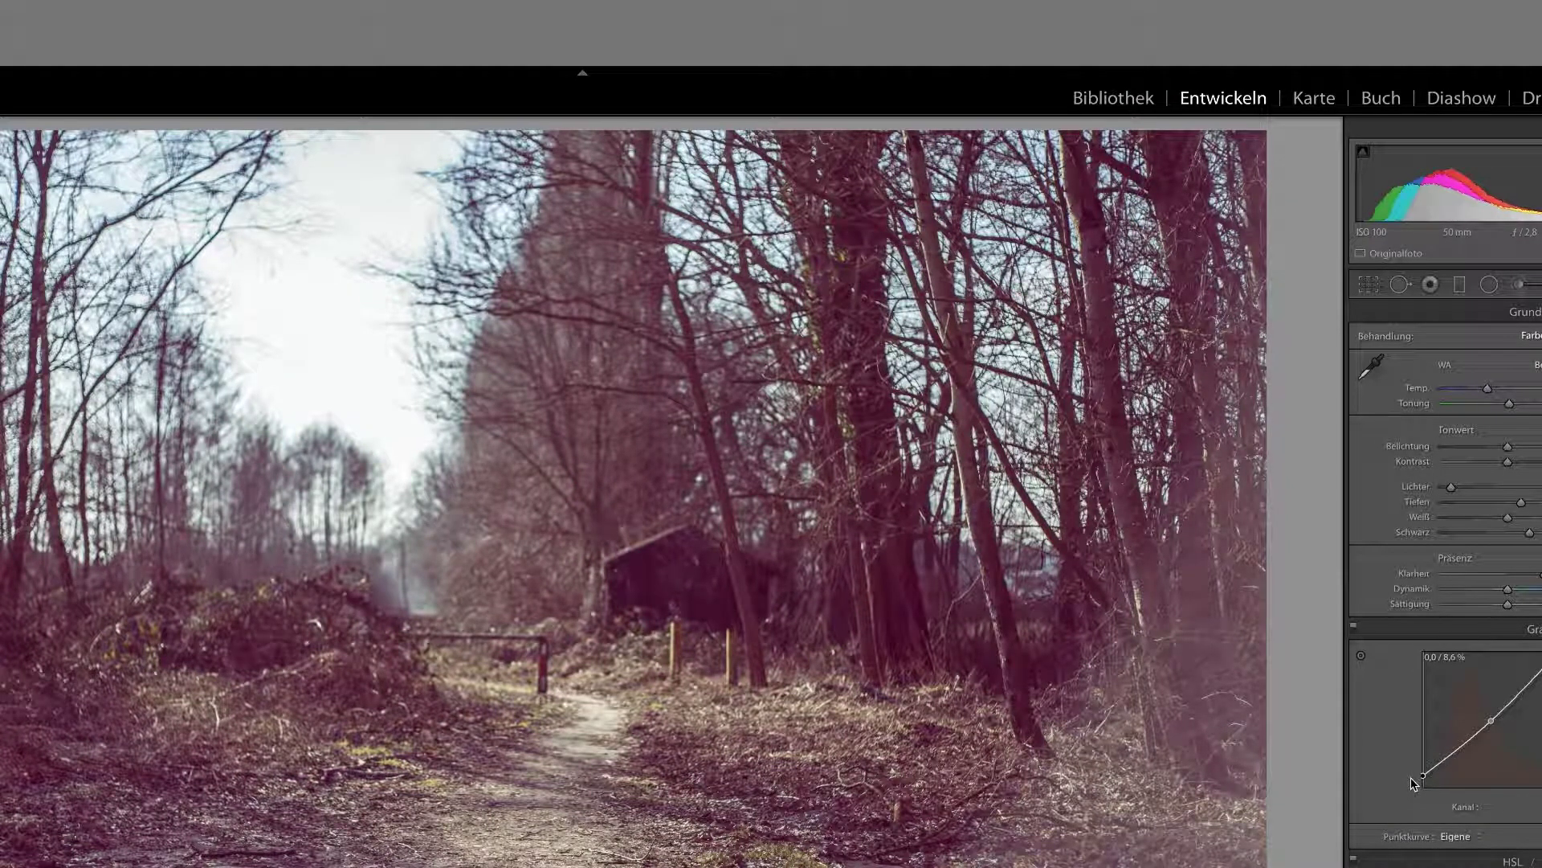
- Lower the curve's top endpoint to cool the sky and lift the black point to fade shadows
{"action": "left_click_drag", "start_coordinate": [1541, 652], "coordinate": [1541, 654]}
{"action": "left_click_drag", "start_coordinate": [1423, 776], "coordinate": [1425, 783]}
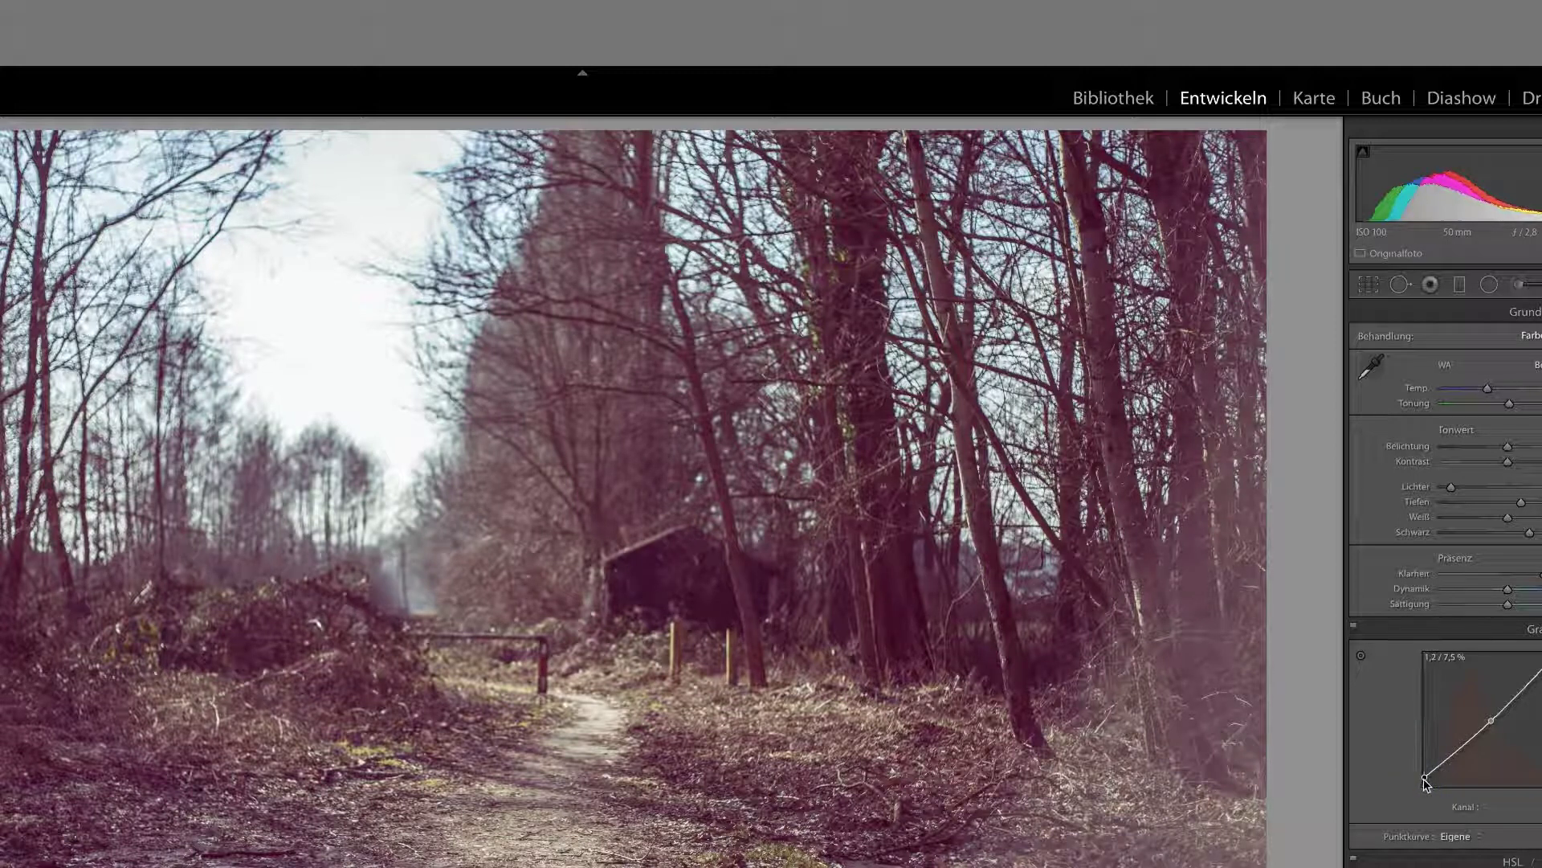
{"action": "double_click", "coordinate": [1491, 721]}
{"action": "left_click_drag", "start_coordinate": [1499, 729], "coordinate": [1492, 721]}
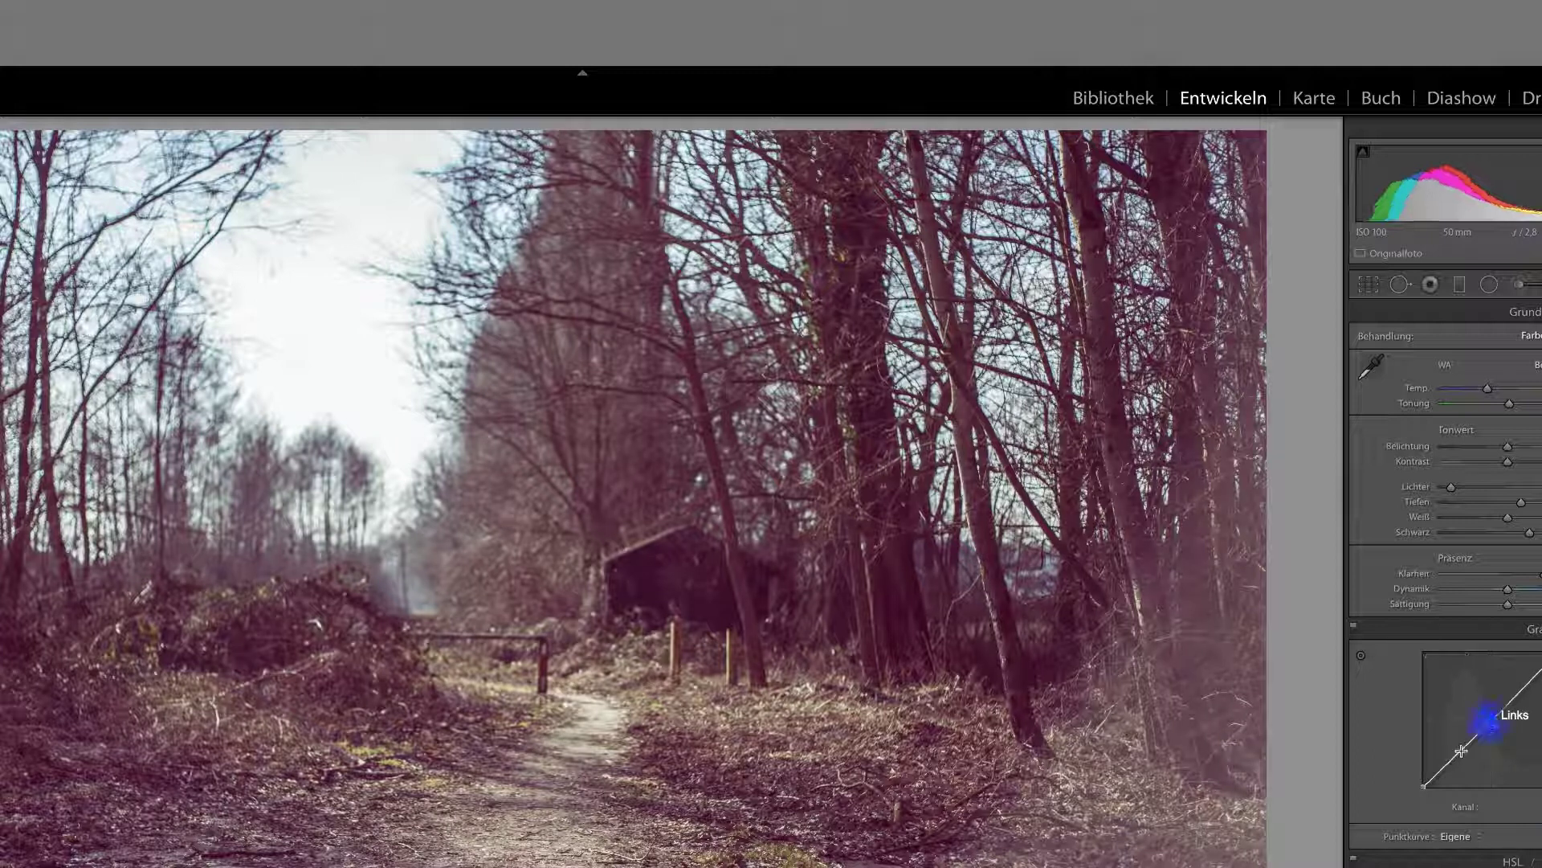
{"action": "left_click_drag", "start_coordinate": [1428, 791], "coordinate": [1422, 785]}
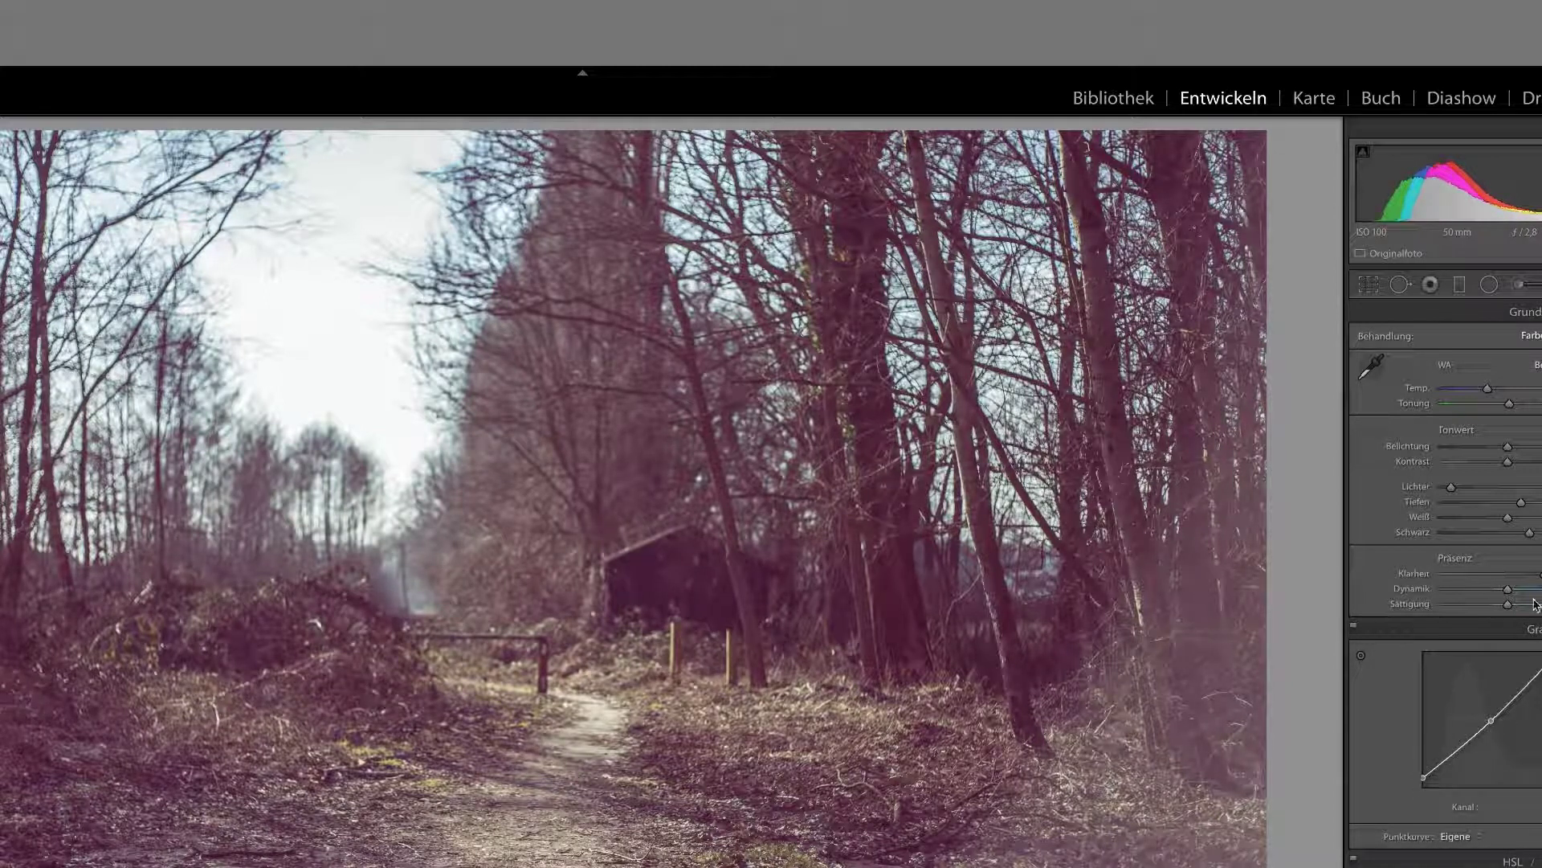
- Refine the curve's black endpoint and darken the photo's edges with a vignette
{"action": "left_click_drag", "start_coordinate": [1430, 779], "coordinate": [1428, 791]}
{"action": "scroll", "coordinate": [1438, 723], "scroll_direction": "down", "scroll_amount": 2}
{"action": "scroll", "coordinate": [1530, 486], "scroll_direction": "down", "scroll_amount": 5}
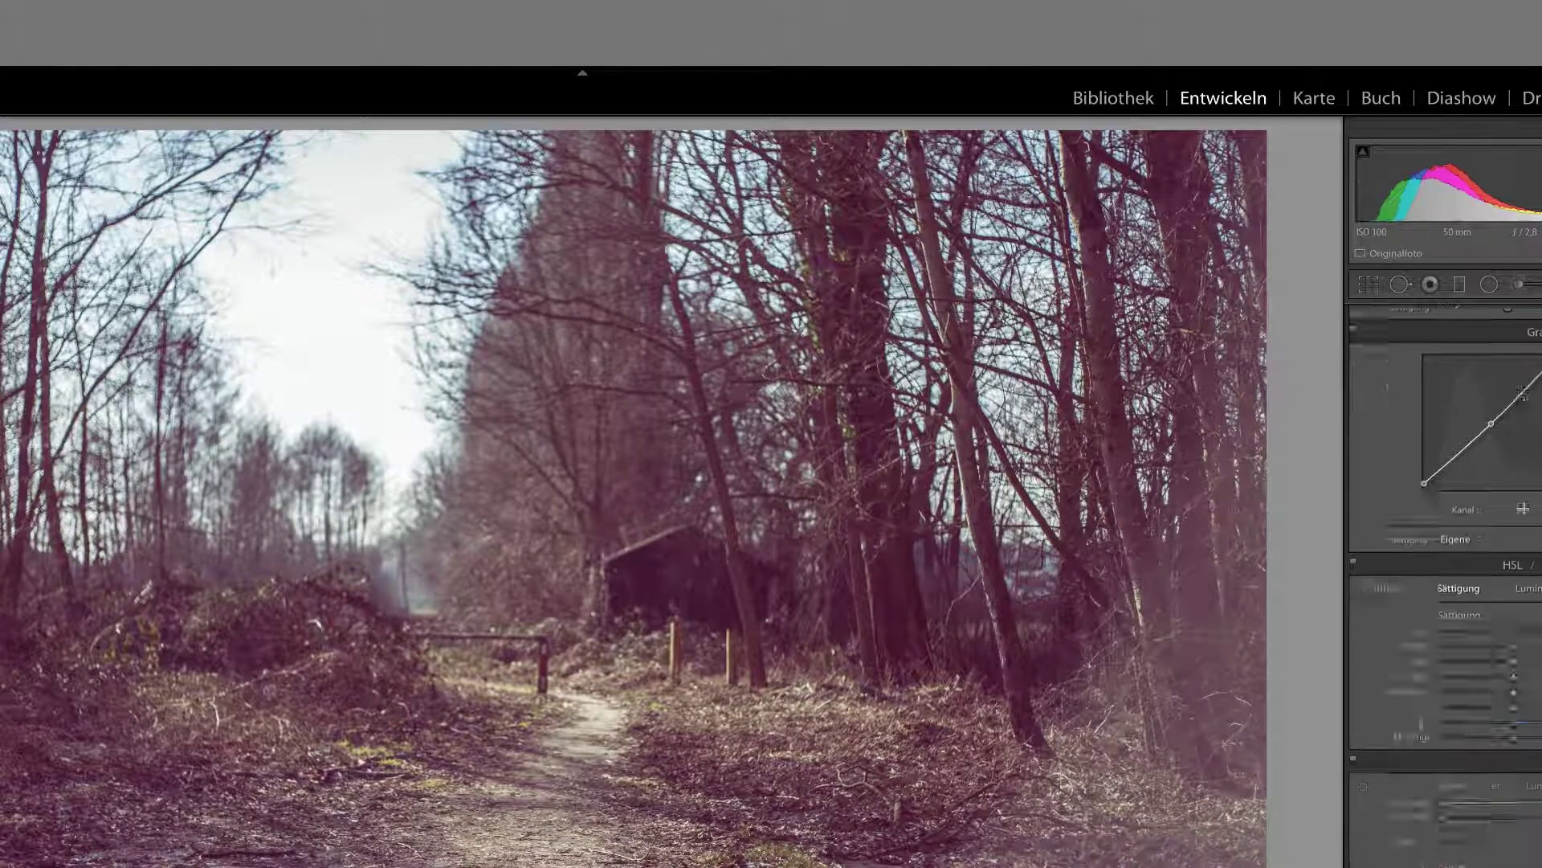
{"action": "scroll", "coordinate": [1526, 511], "scroll_direction": "down", "scroll_amount": 8}
{"action": "scroll", "coordinate": [1445, 643], "scroll_direction": "down", "scroll_amount": 5}
{"action": "mouse_move", "coordinate": [1507, 746]}
{"action": "left_mouse_down"}
{"action": "mouse_move", "coordinate": [1454, 747]}
{"action": "mouse_move", "coordinate": [1473, 763]}
{"action": "mouse_move", "coordinate": [1467, 748]}
{"action": "left_mouse_up"}
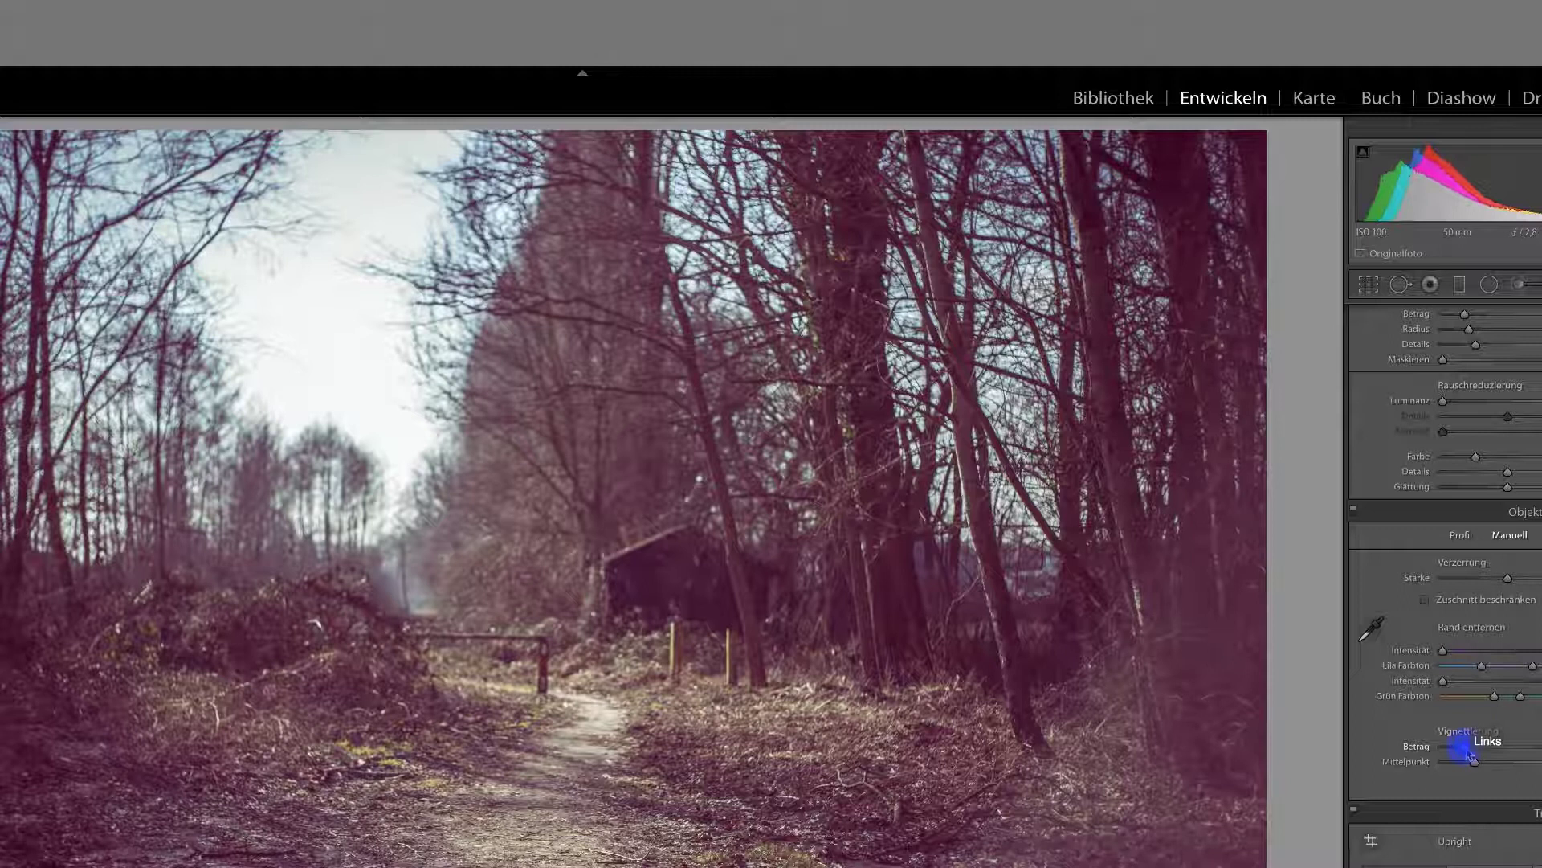
- Raise the photo's exposure slightly
{"action": "scroll", "coordinate": [1468, 763], "scroll_direction": "up", "scroll_amount": 3}
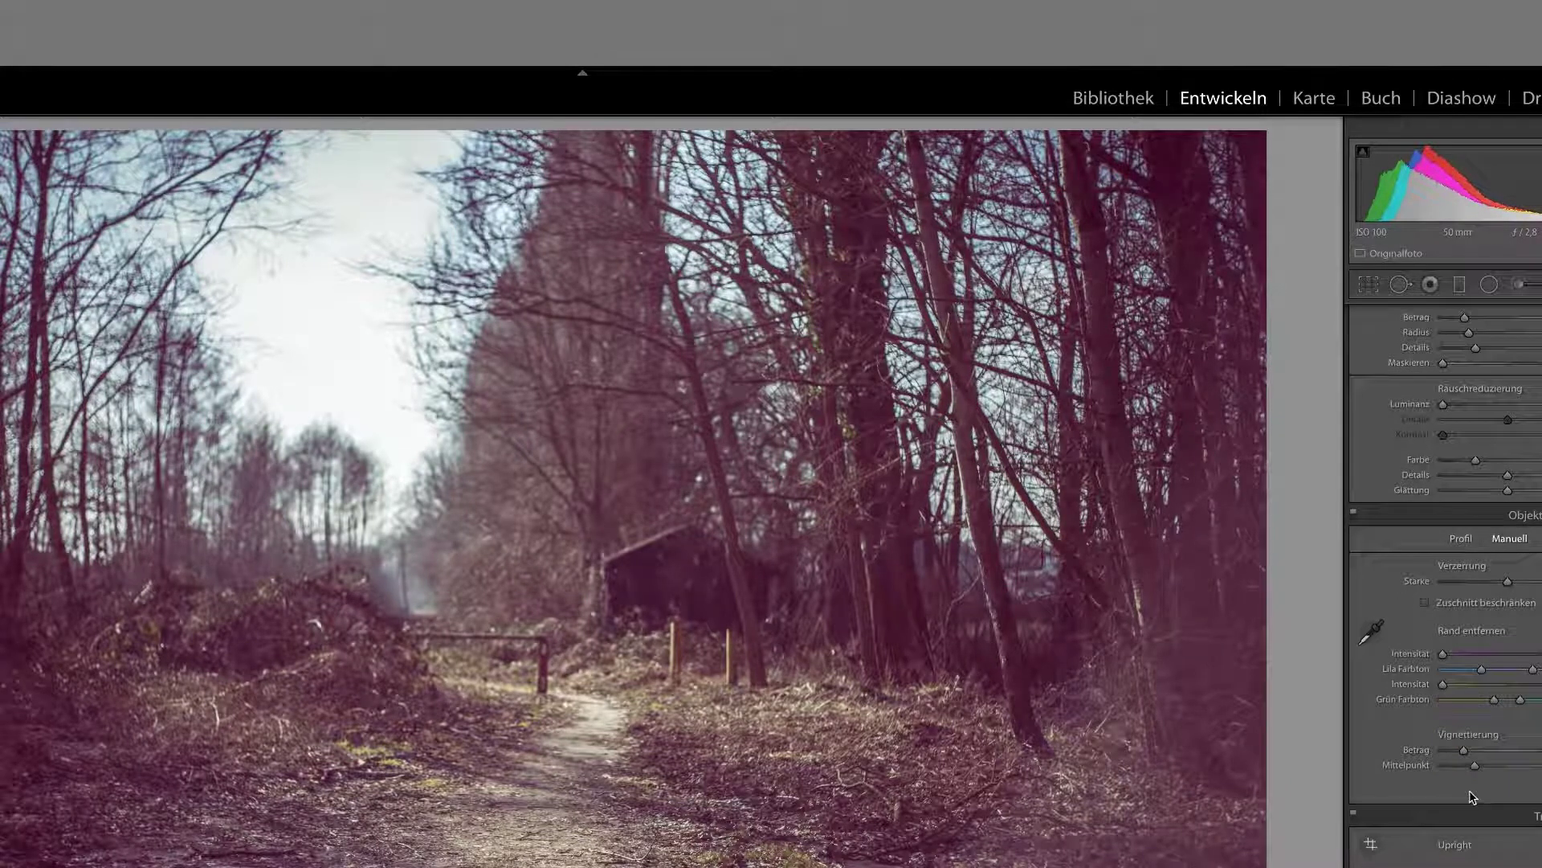
{"action": "scroll", "coordinate": [1472, 791], "scroll_direction": "up", "scroll_amount": 5}
{"action": "scroll", "coordinate": [1473, 771], "scroll_direction": "up", "scroll_amount": 3}
{"action": "scroll", "coordinate": [1495, 602], "scroll_direction": "up", "scroll_amount": 4}
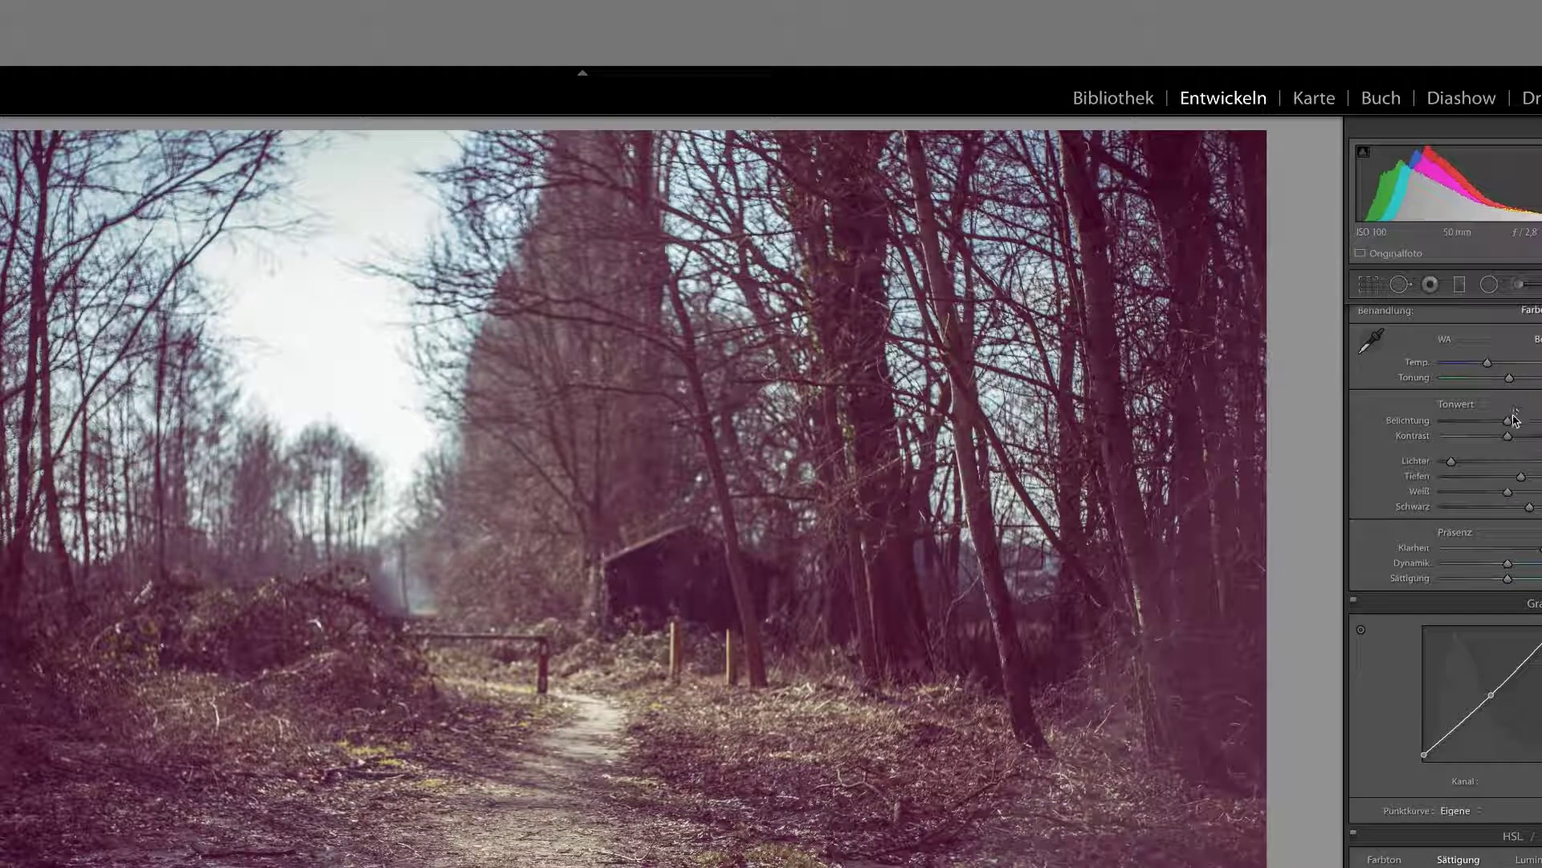
{"action": "left_click_drag", "start_coordinate": [1512, 426], "coordinate": [1515, 427]}
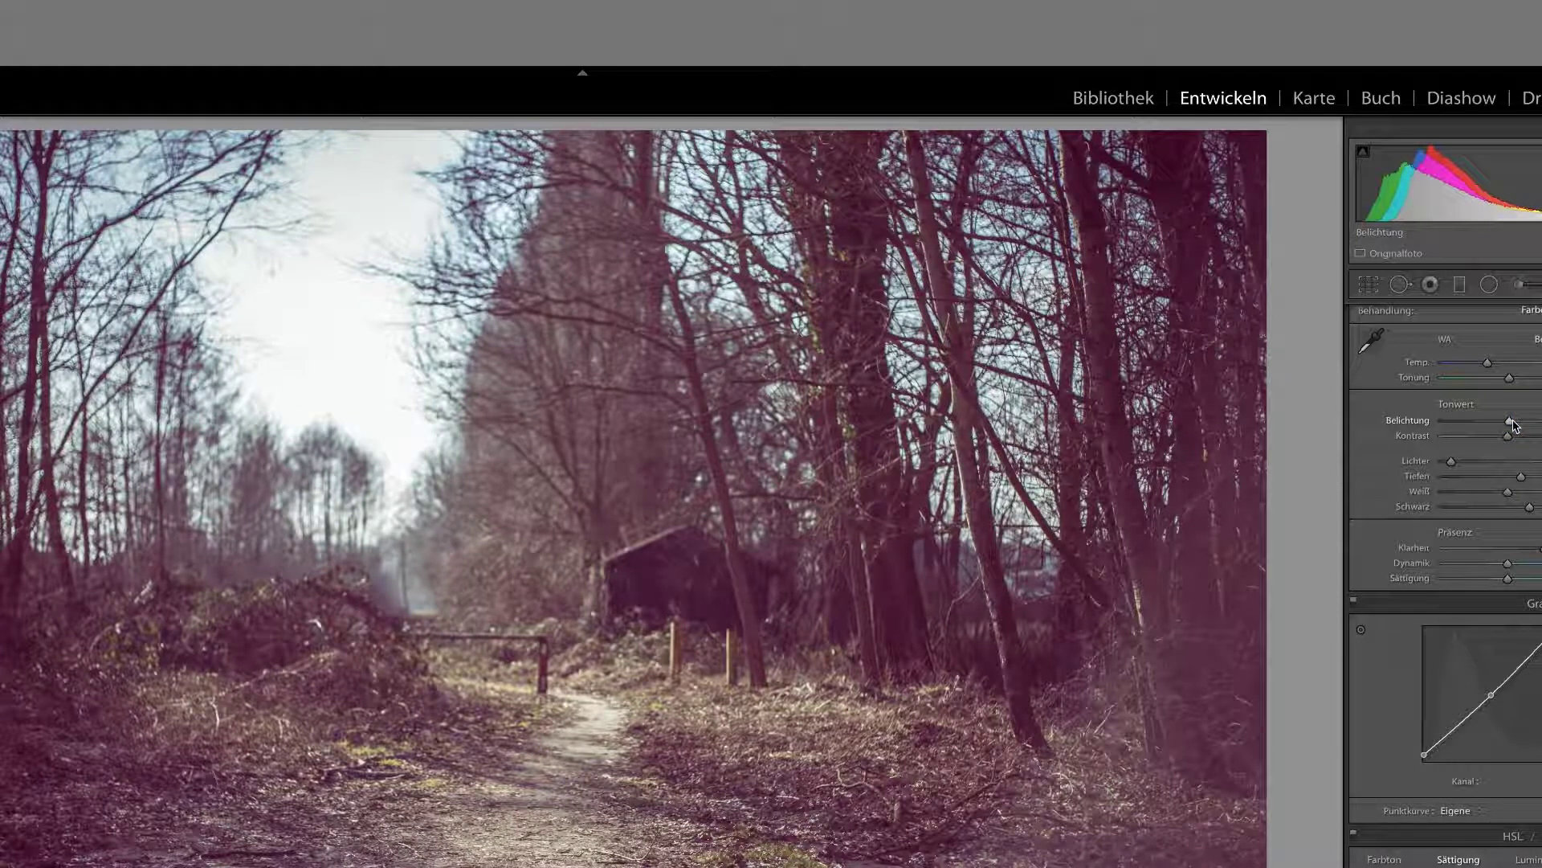
- Rotate the photo with the crop tool to straighten it and apply the crop
{"action": "left_click", "coordinate": [1370, 284]}
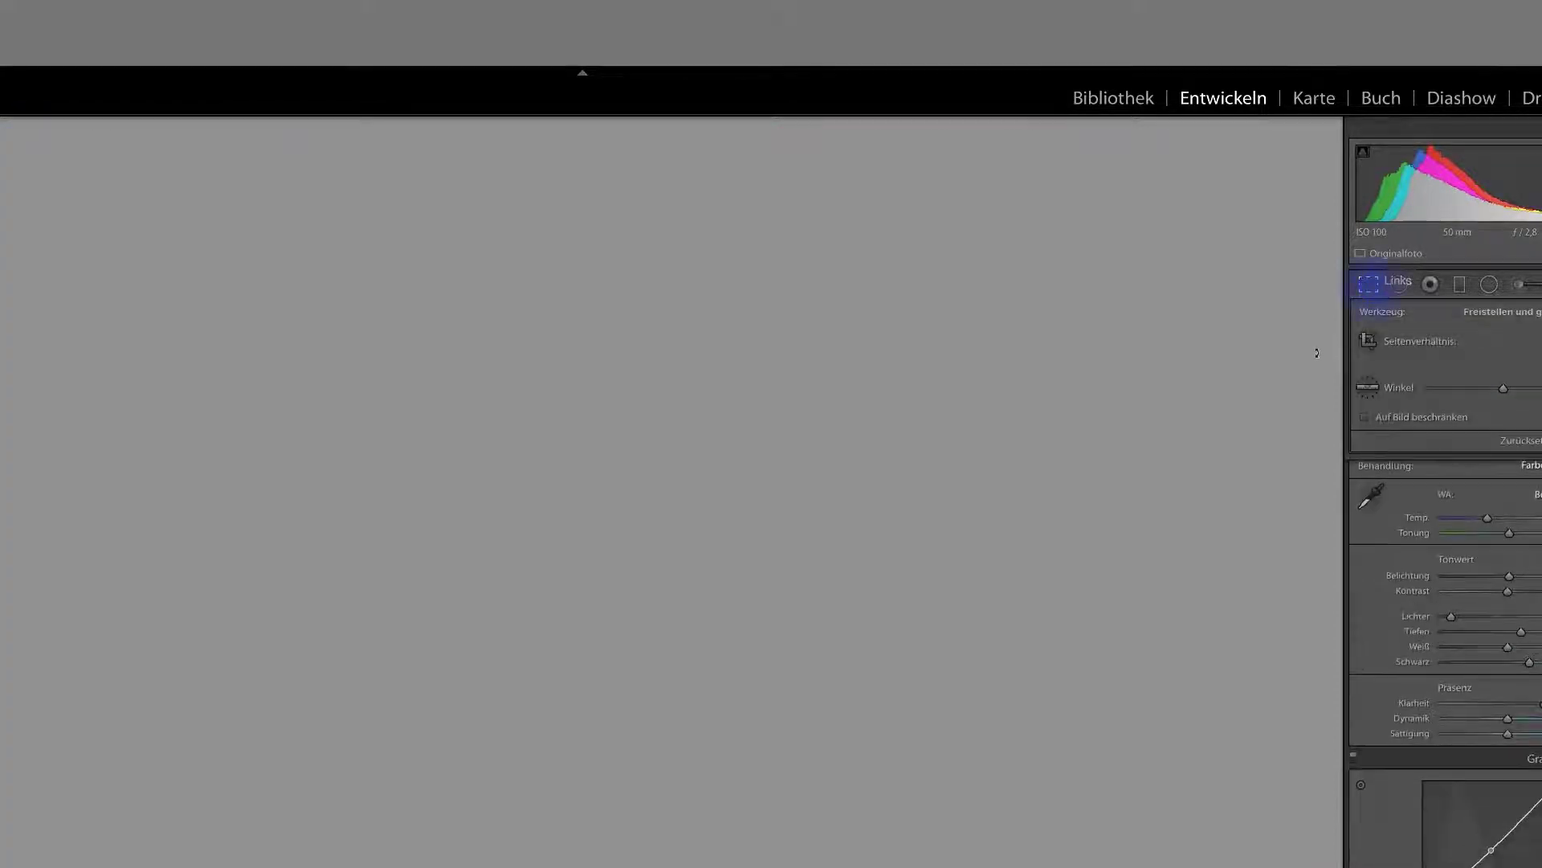
{"action": "left_click_drag", "start_coordinate": [1321, 345], "coordinate": [1318, 346]}
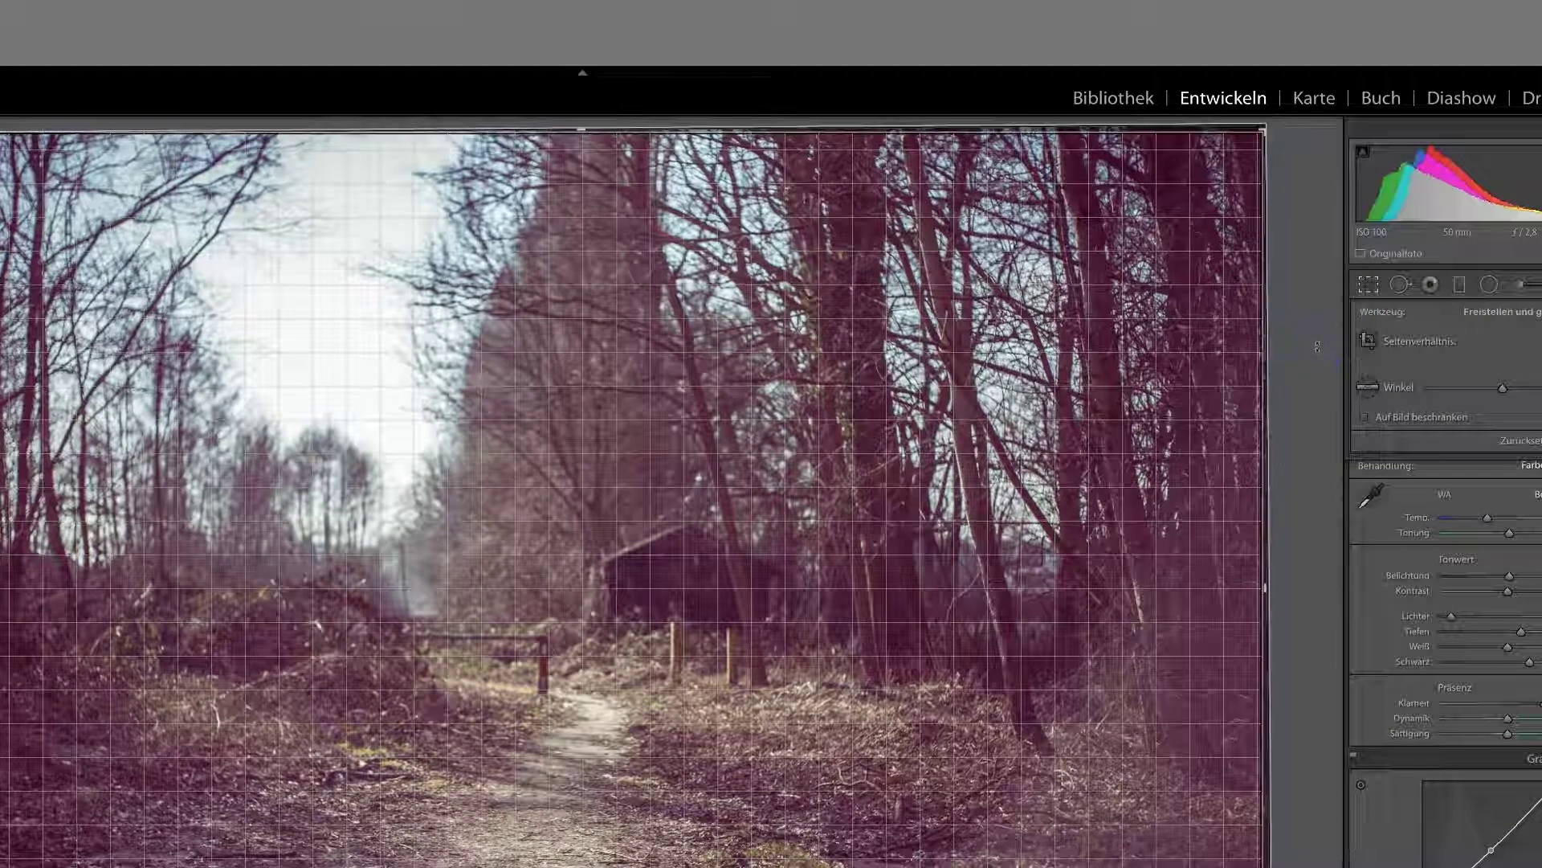
{"action": "double_click", "coordinate": [1197, 385]}
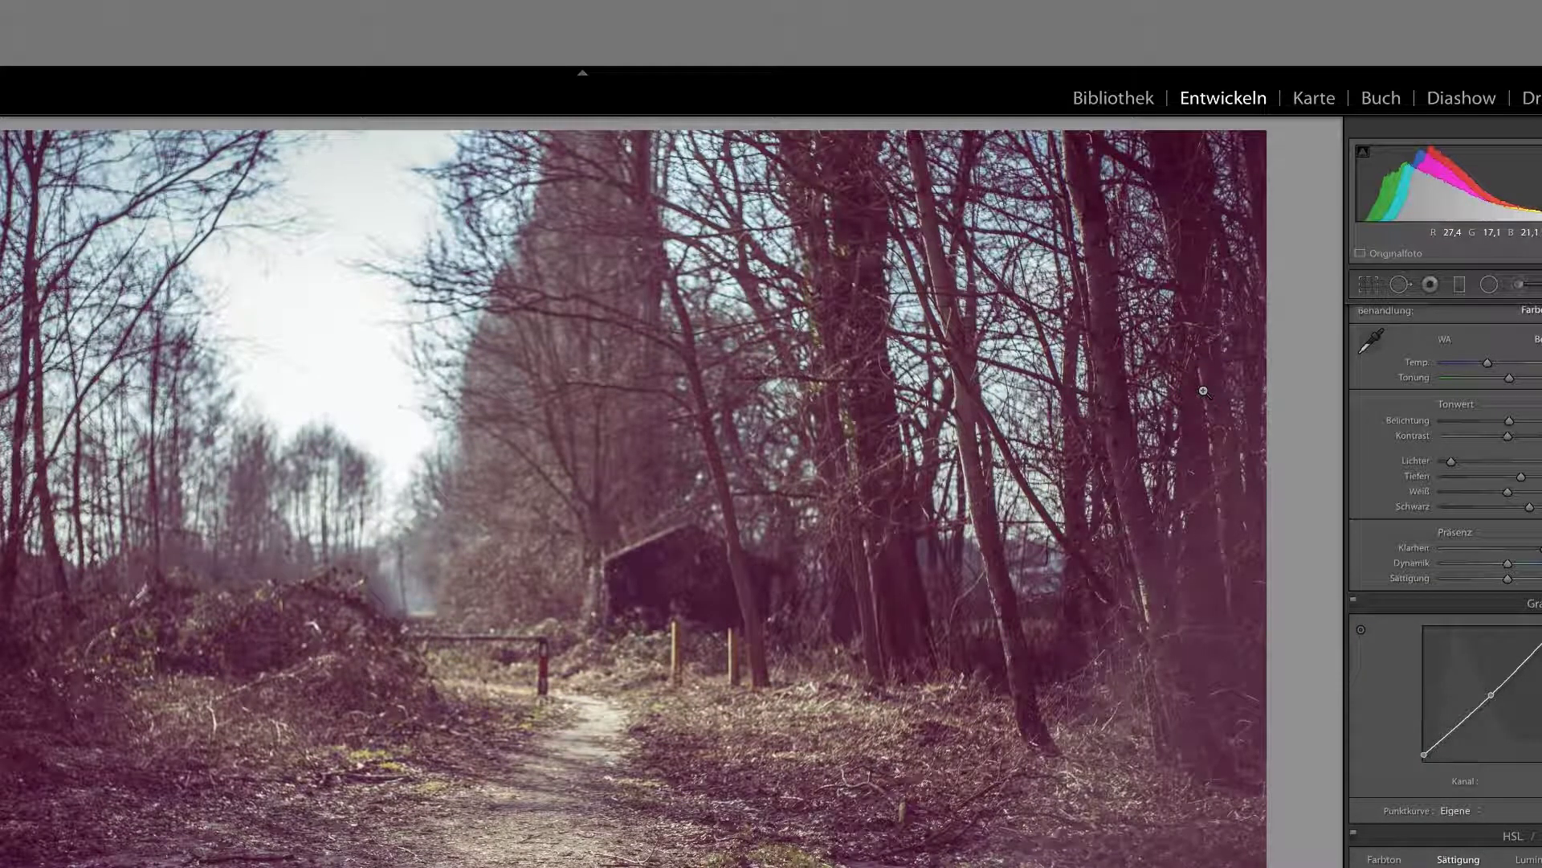
- Sync the path photo's develop settings, all boxes ticked, to the other selected photos
{"action": "key", "text": "ctrl+shift+r"}
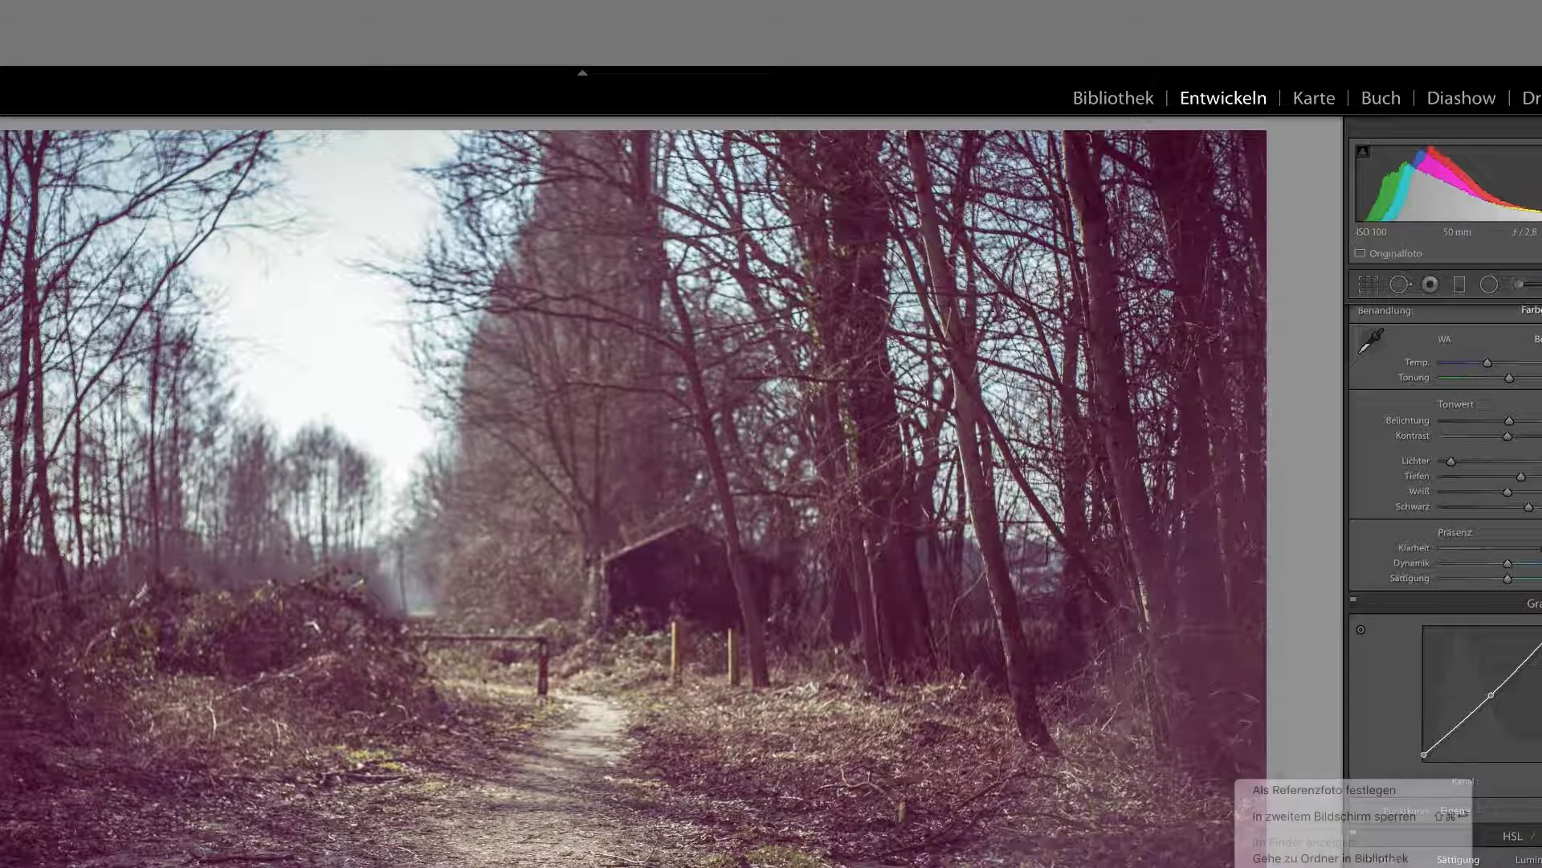
{"action": "key", "text": "ctrl+shift+s"}
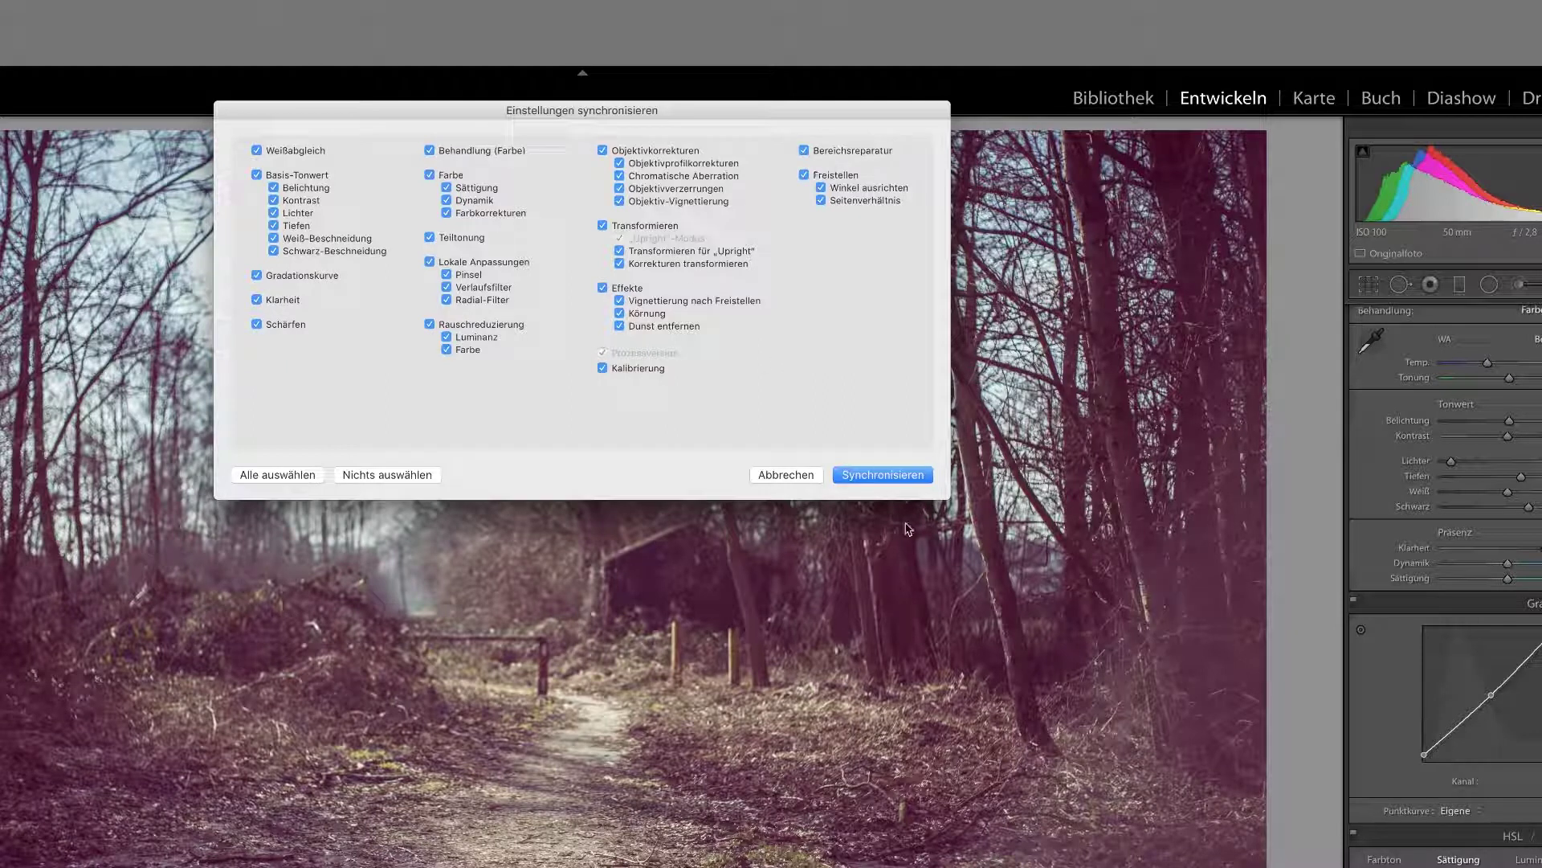
{"action": "left_click", "coordinate": [884, 474]}
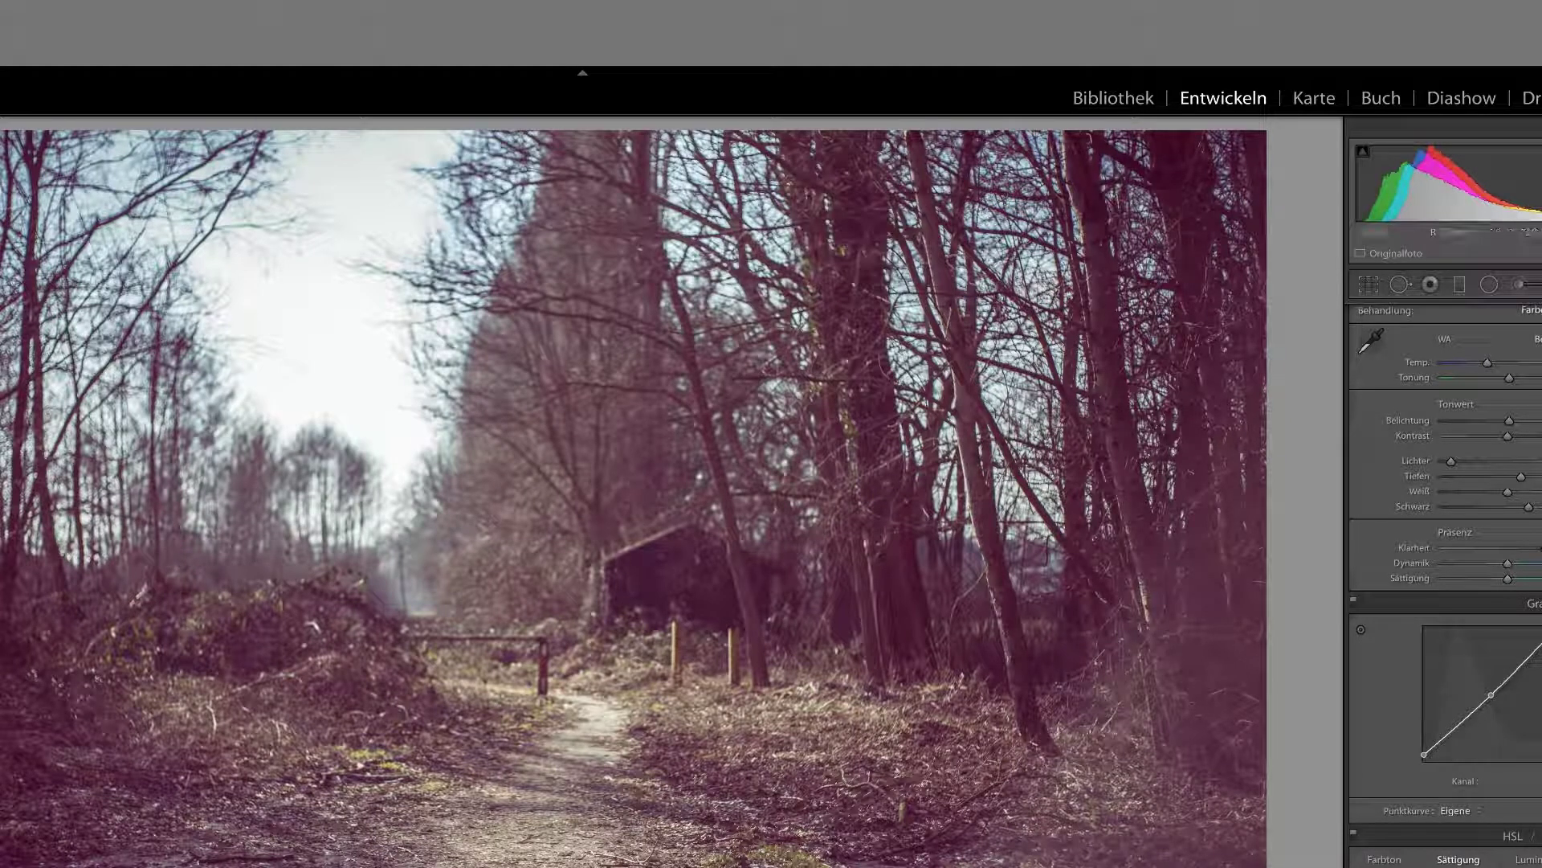
- On the man's photo, tweak exposure and brighten the man with a painted brush adjustment
{"action": "key", "text": "Right"}
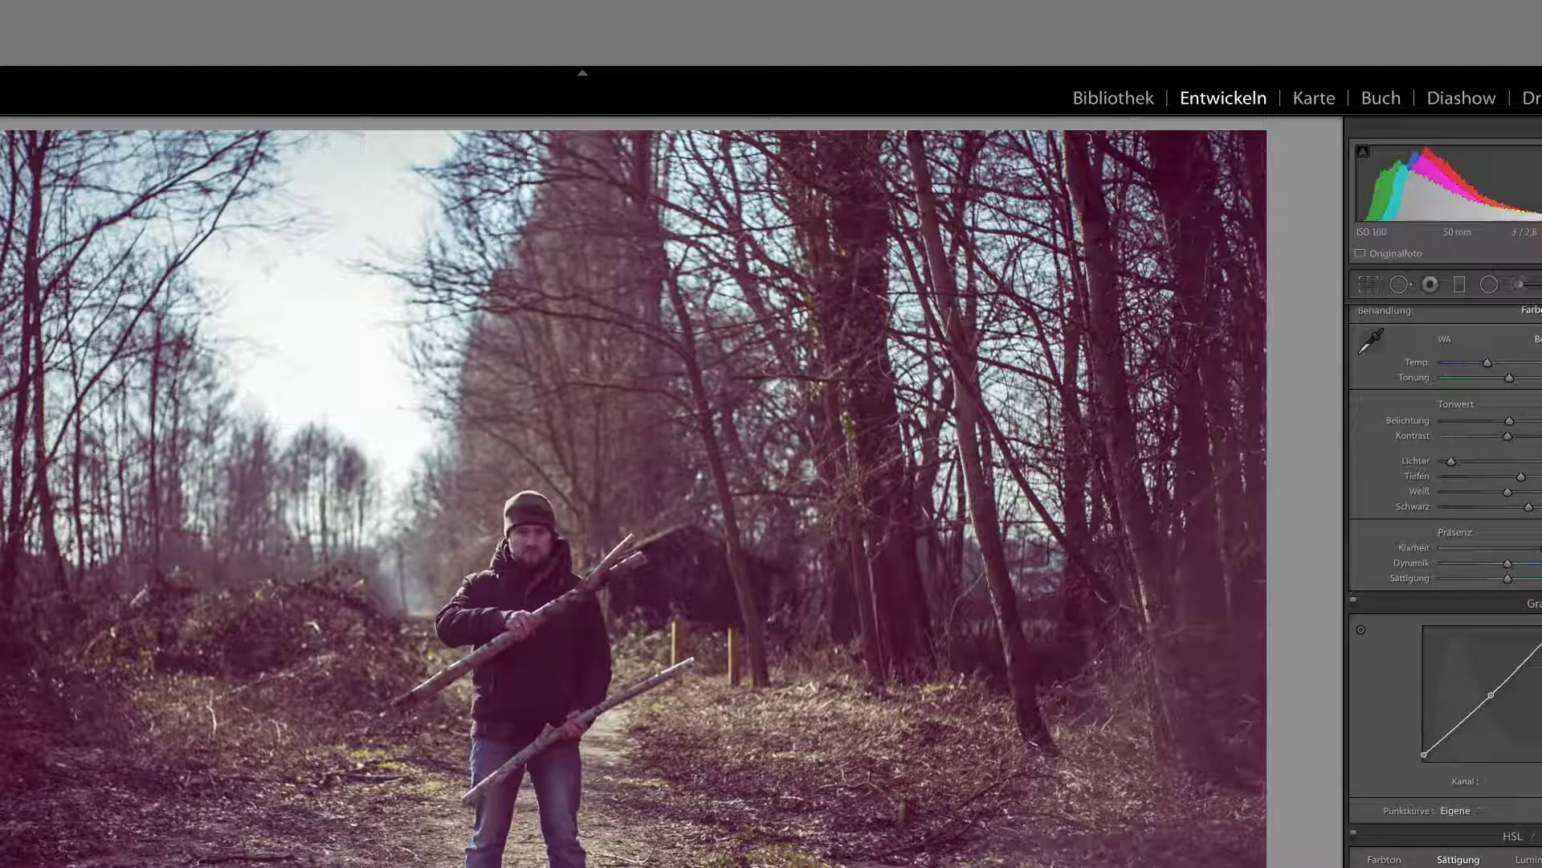
{"action": "left_click", "coordinate": [1511, 421]}
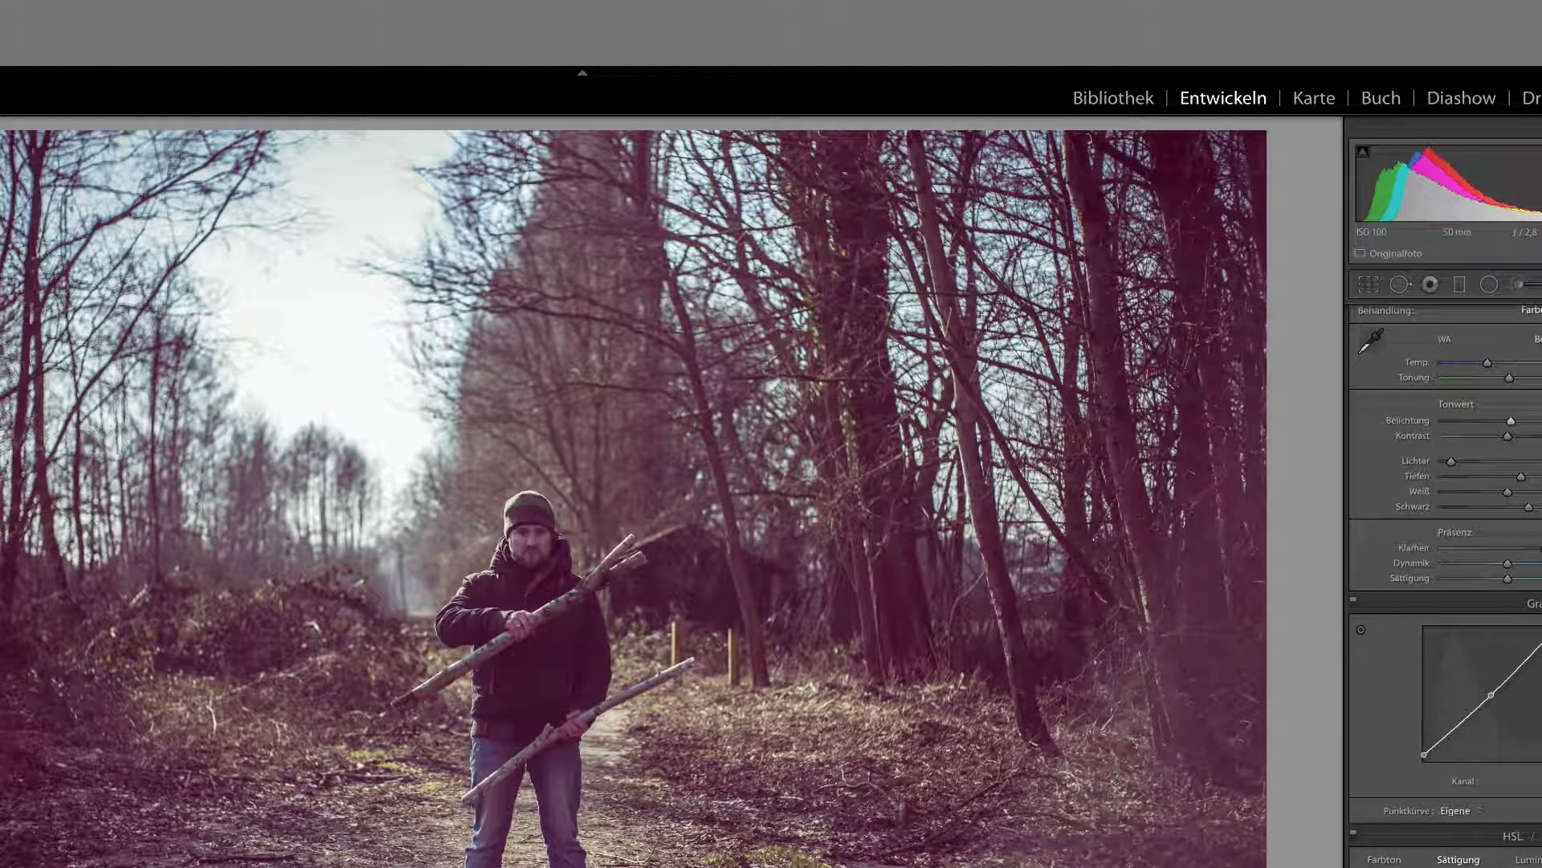
{"action": "left_click", "coordinate": [1520, 283]}
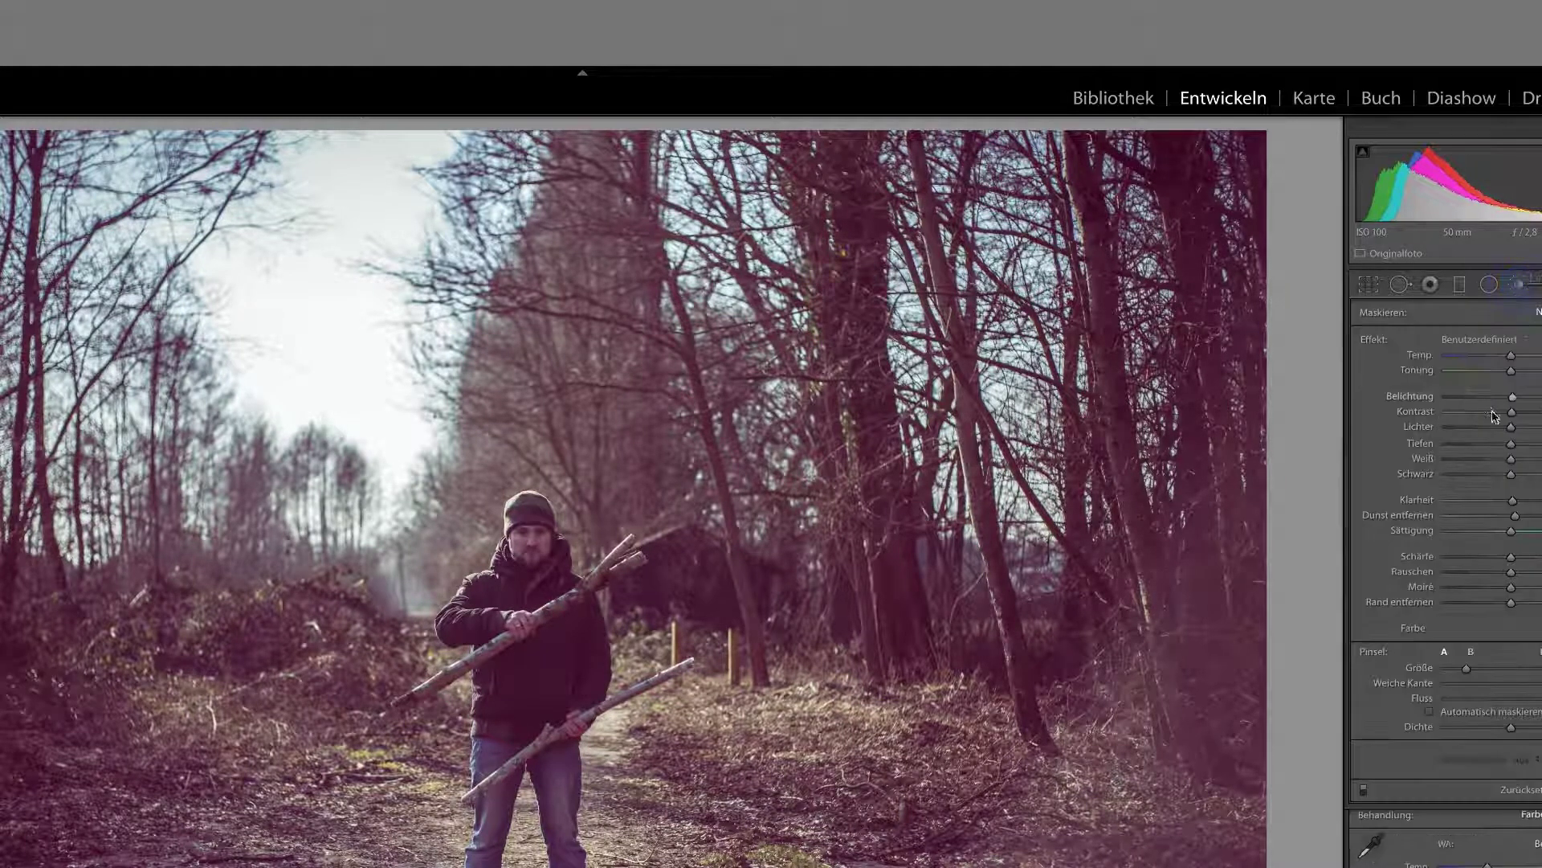
{"action": "mouse_move", "coordinate": [529, 540]}
{"action": "left_mouse_down"}
{"action": "mouse_move", "coordinate": [578, 589]}
{"action": "mouse_move", "coordinate": [527, 648]}
{"action": "left_mouse_up"}
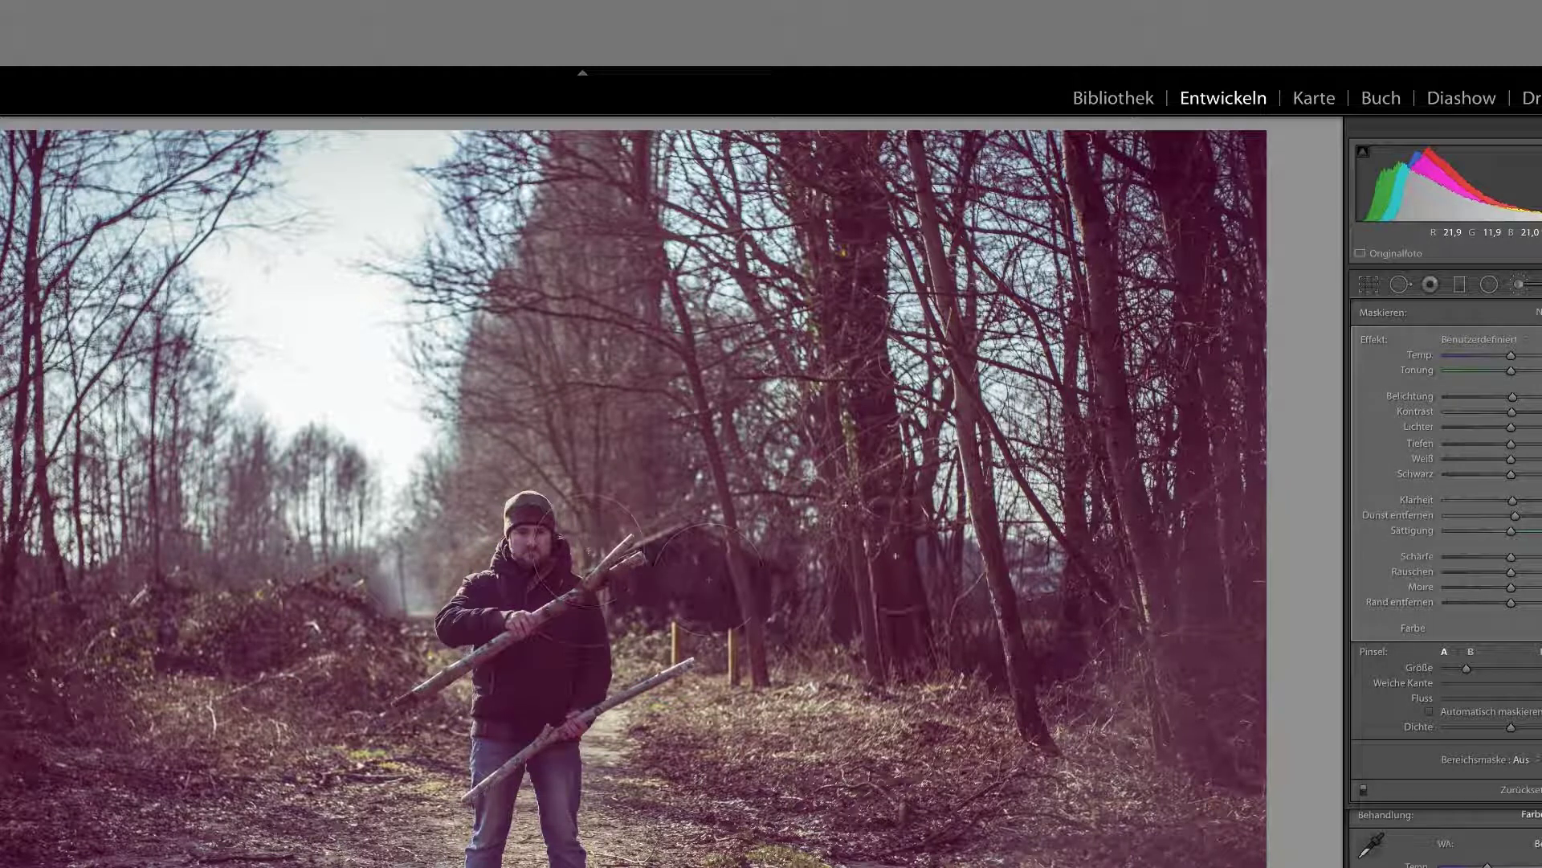
{"action": "left_click", "coordinate": [1514, 396]}
{"action": "left_click_drag", "start_coordinate": [1515, 405], "coordinate": [1522, 397]}
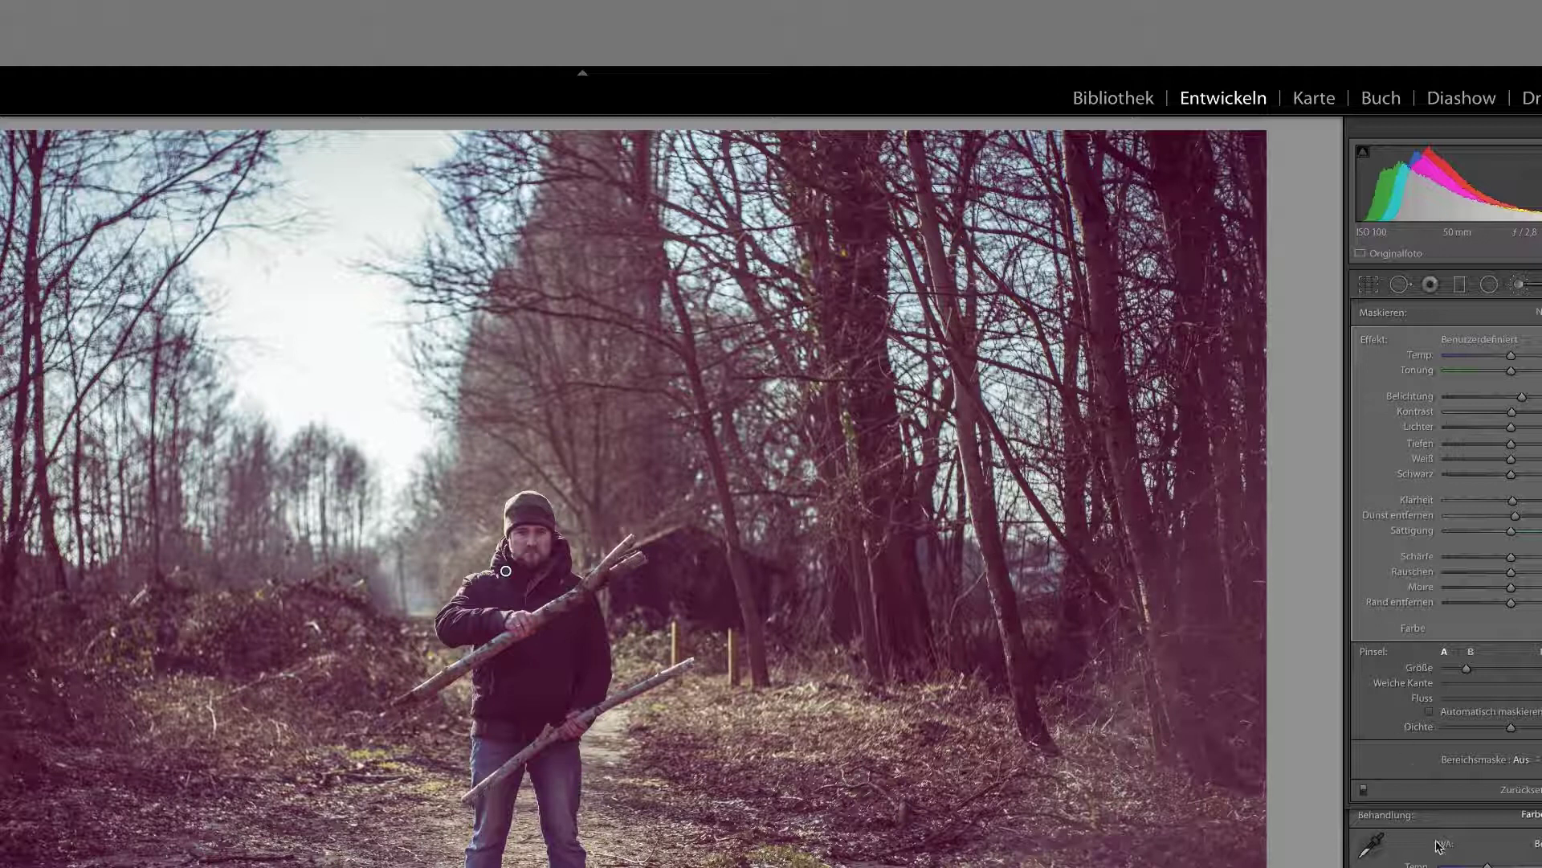
- Bring up the photo's right-click options list, dismiss it, and reopen it
{"action": "right_click", "coordinate": [1125, 779]}
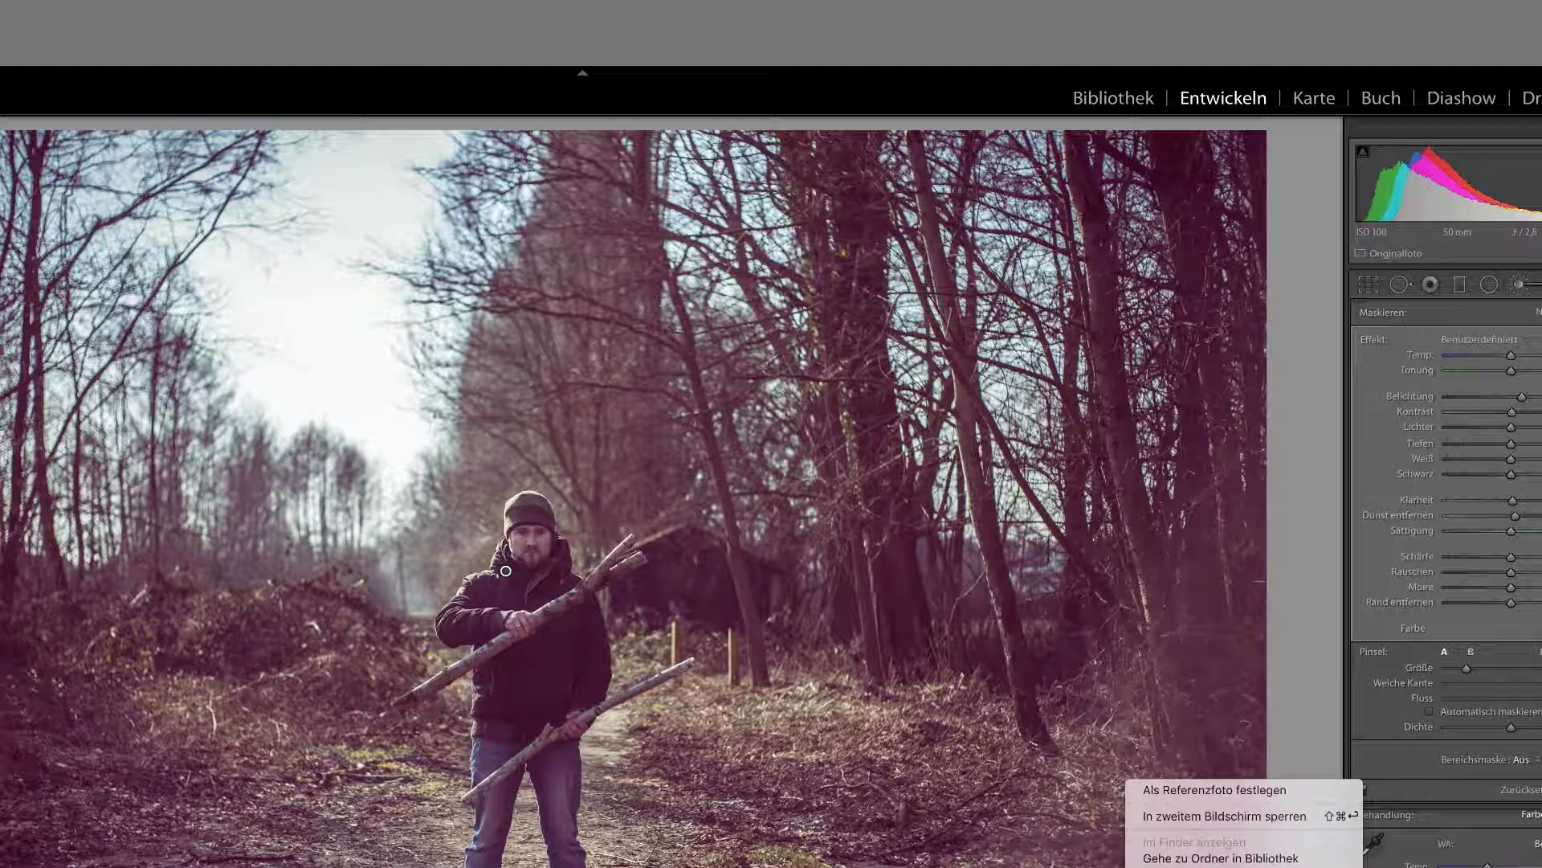
{"action": "key", "text": "Escape"}
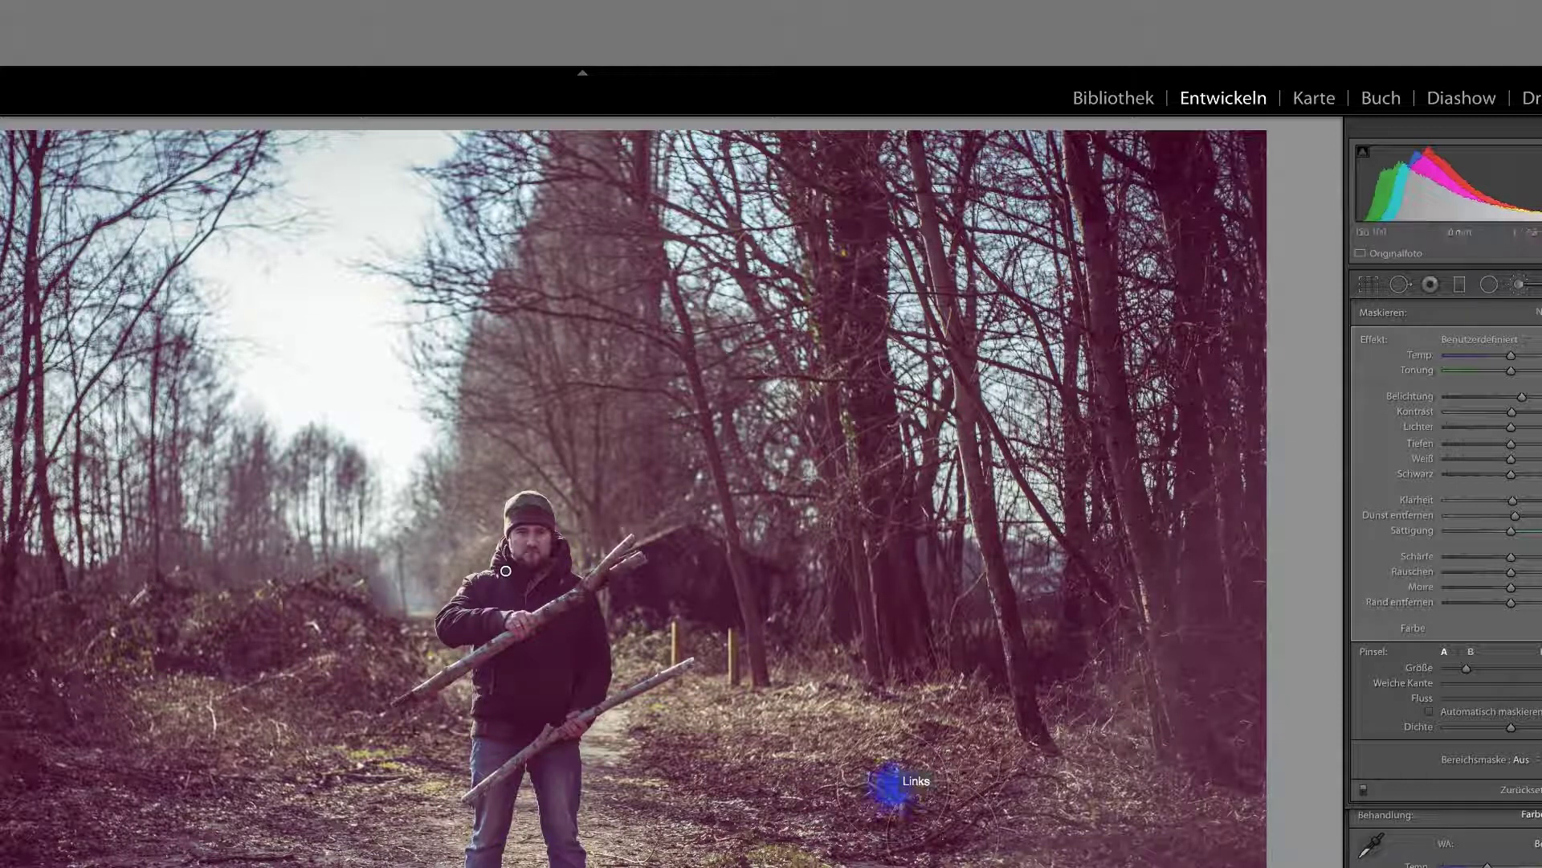
{"action": "right_click", "coordinate": [1169, 784]}
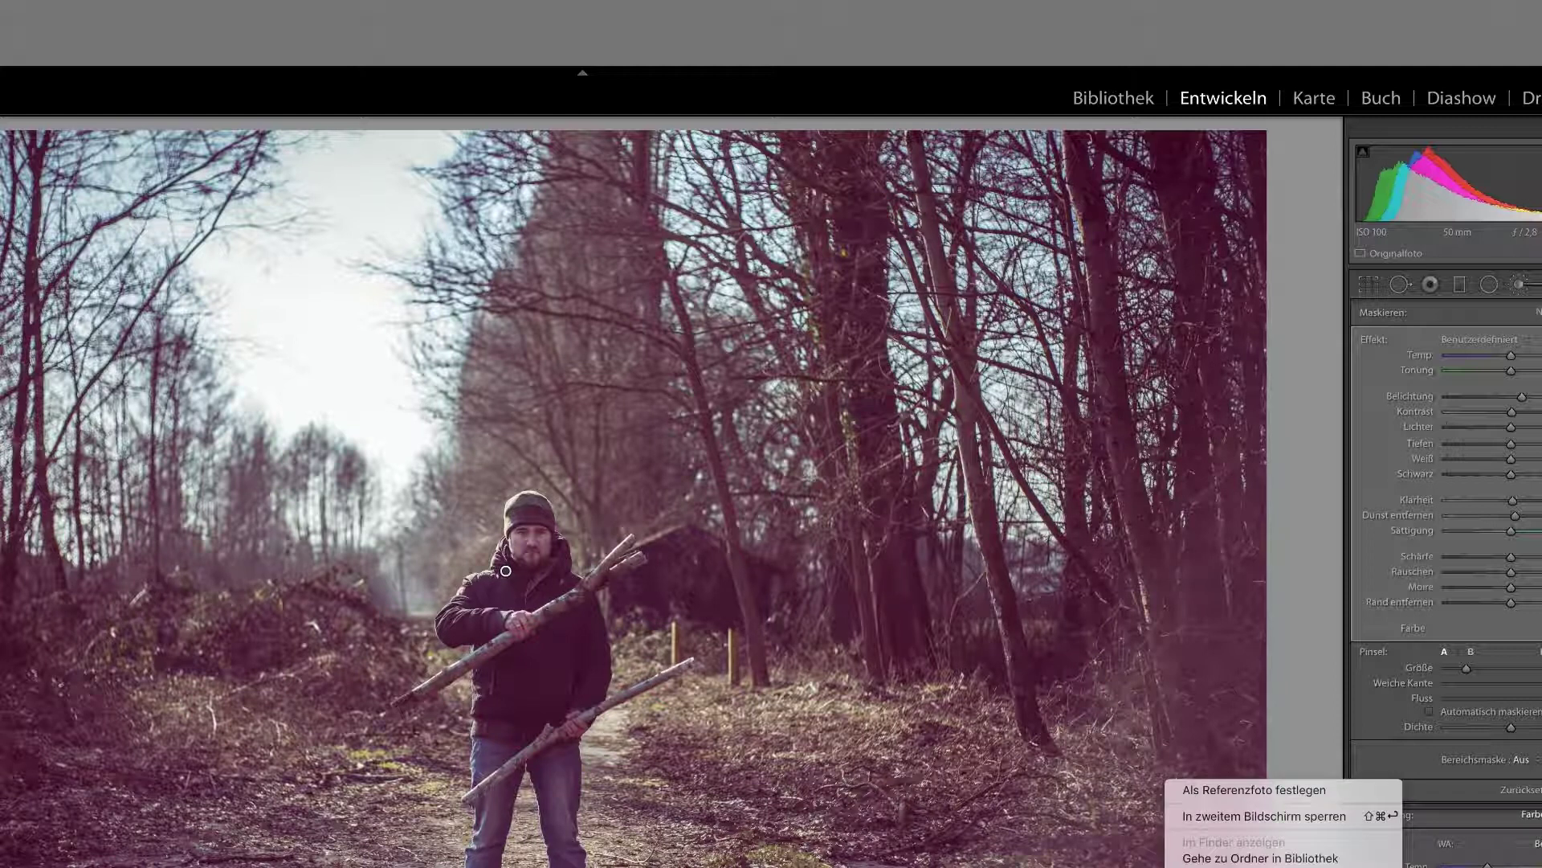
- Send both photos to Photoshop as layers via Edit In
{"action": "left_click", "coordinate": [505, 571]}
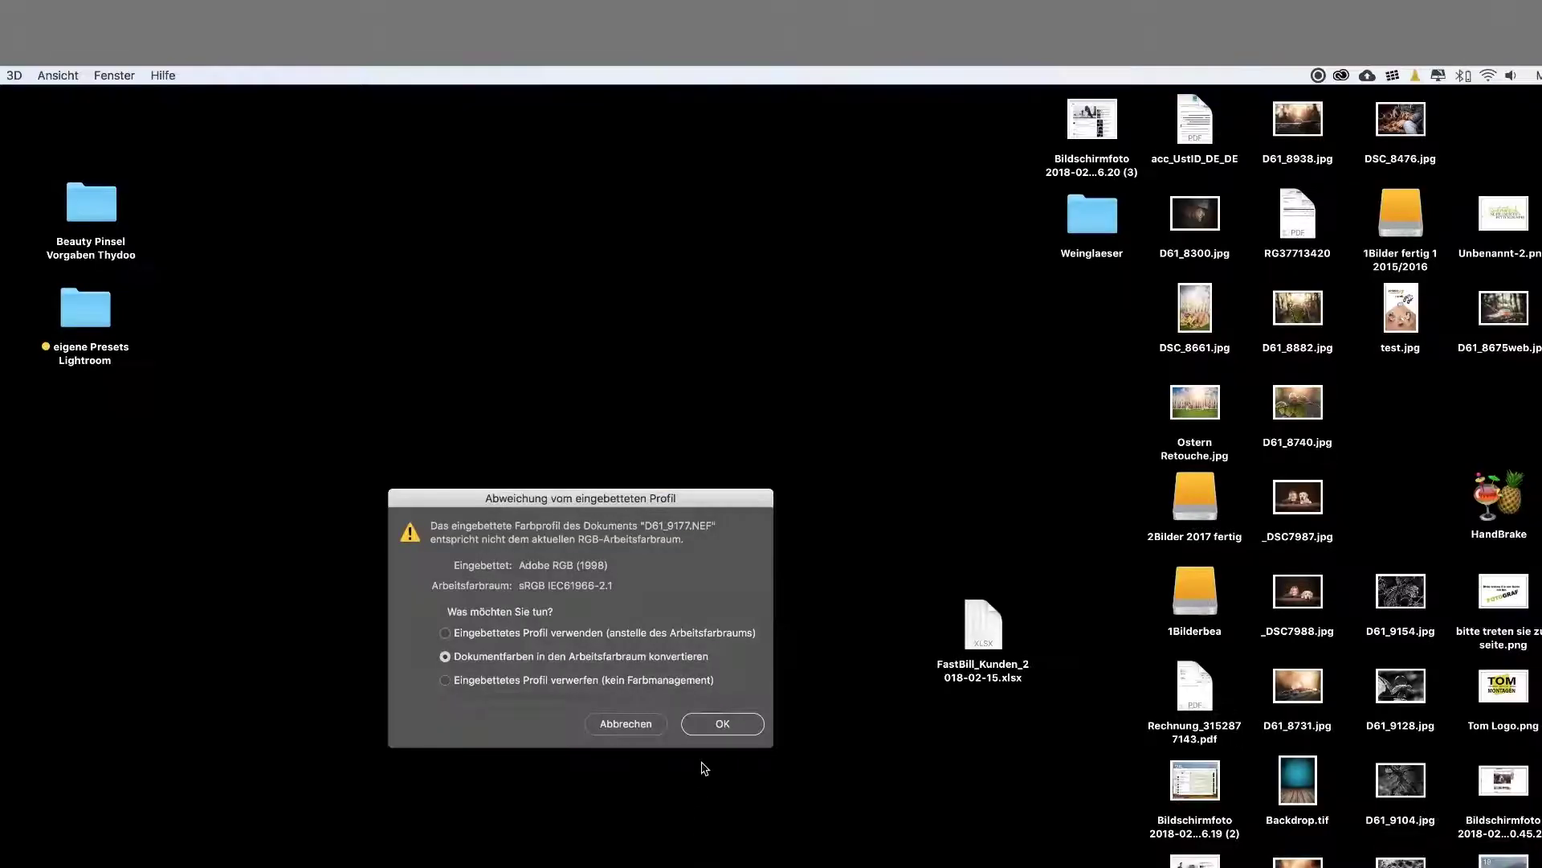
{"action": "left_click", "coordinate": [736, 725]}
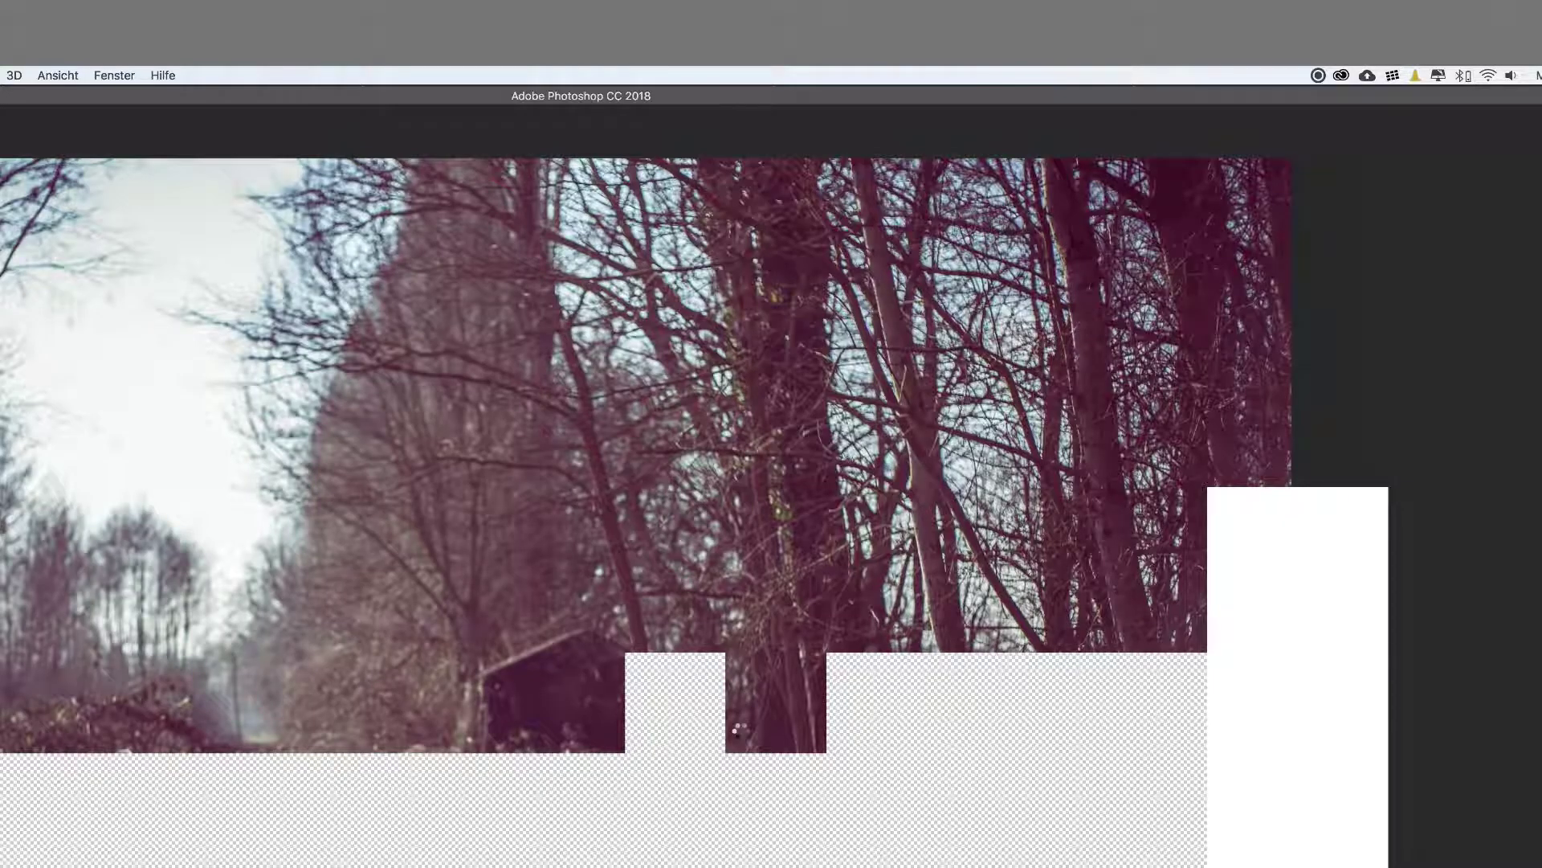
- Convert both photos to the sRGB working space and collapse the History panel
{"action": "left_click", "coordinate": [737, 725]}
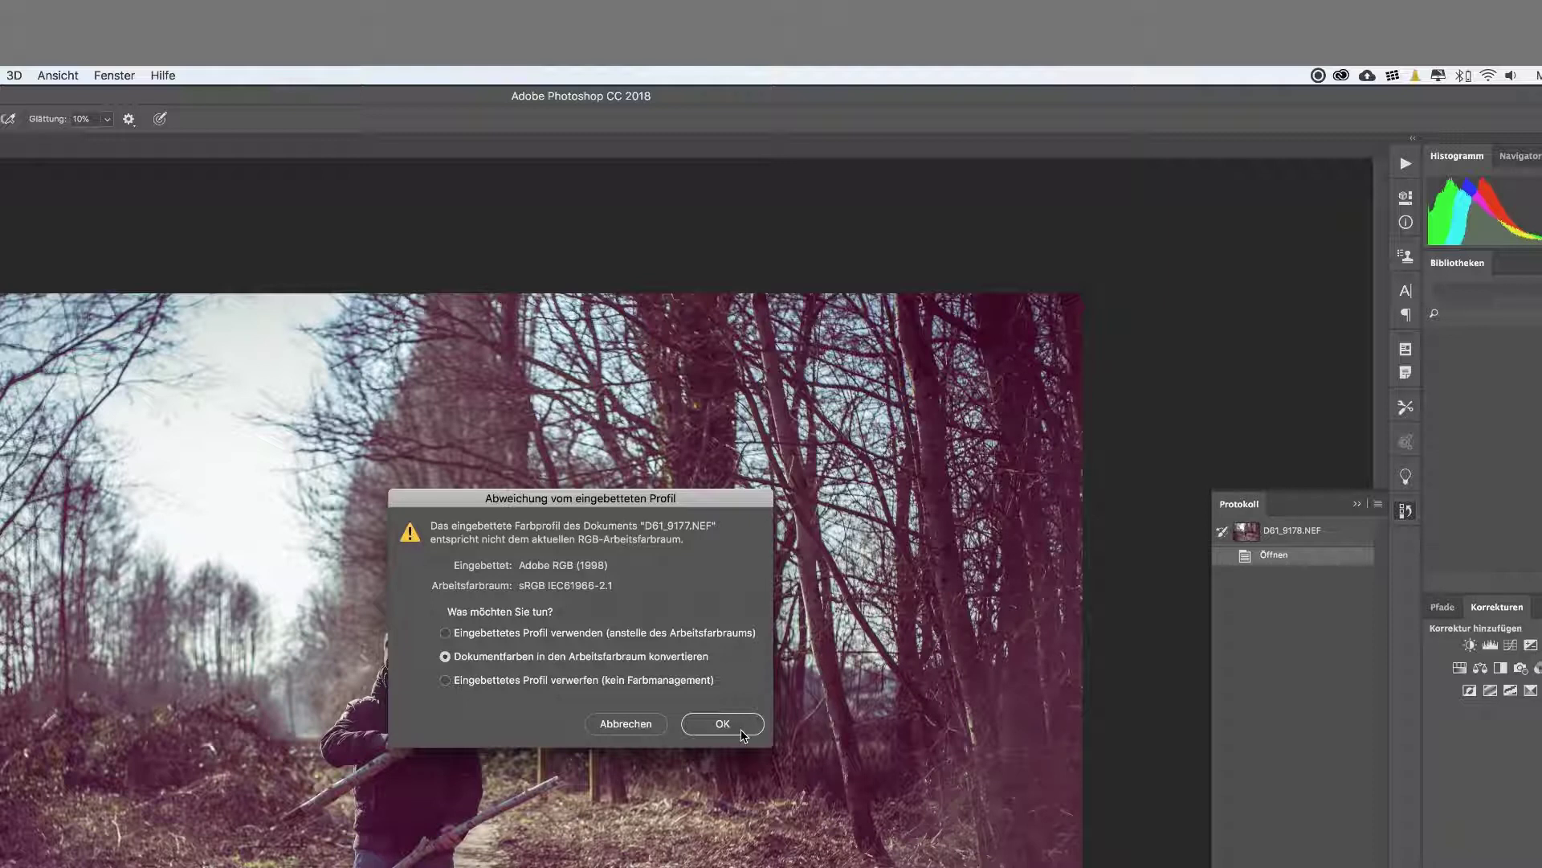
{"action": "left_click", "coordinate": [624, 727]}
{"action": "left_click", "coordinate": [623, 725]}
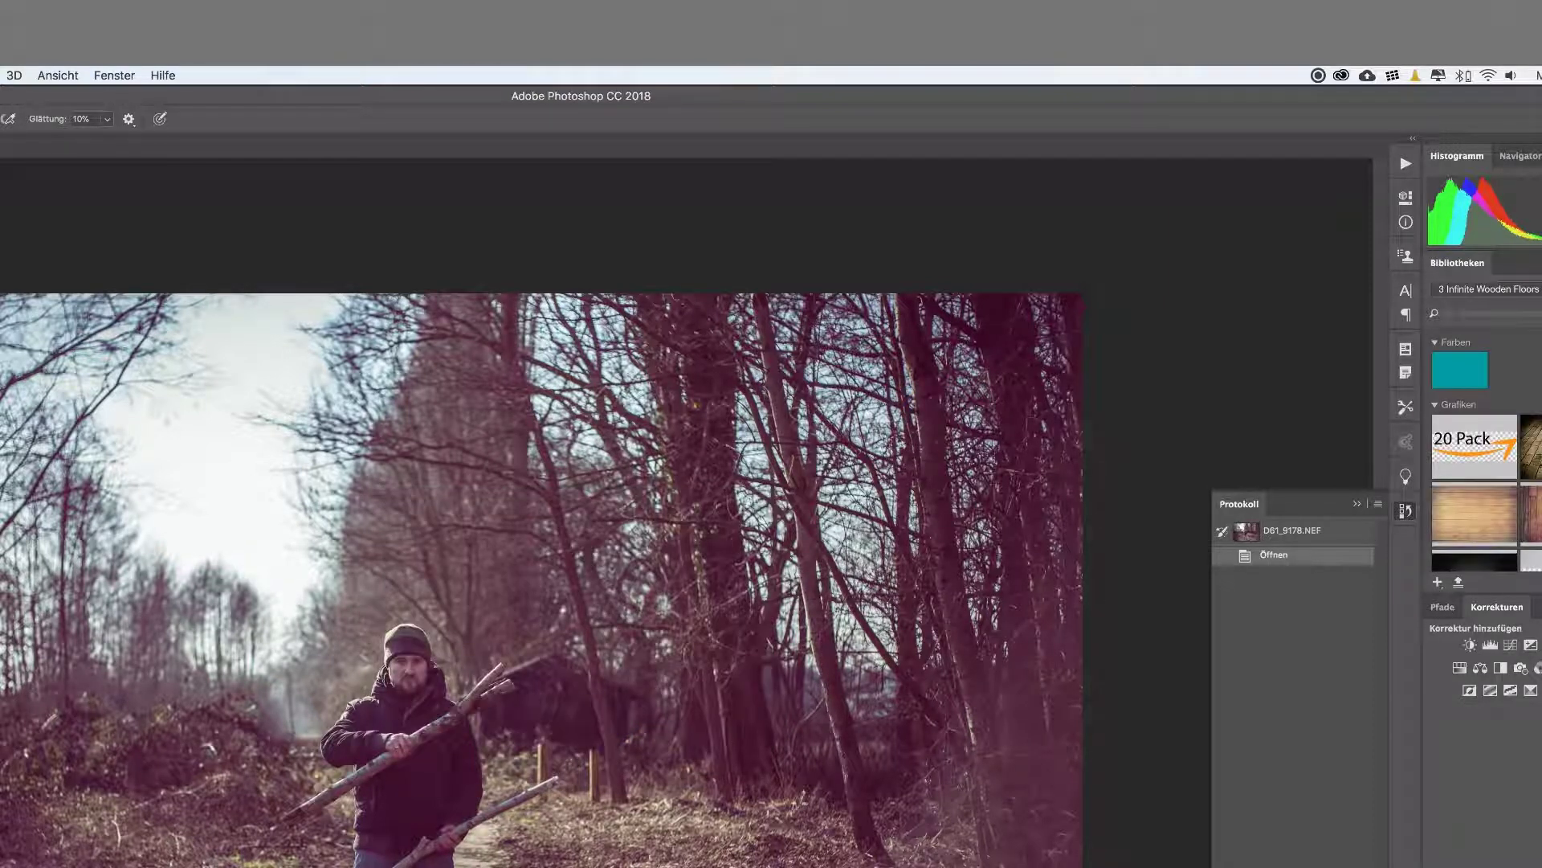
{"action": "left_click", "coordinate": [1357, 503]}
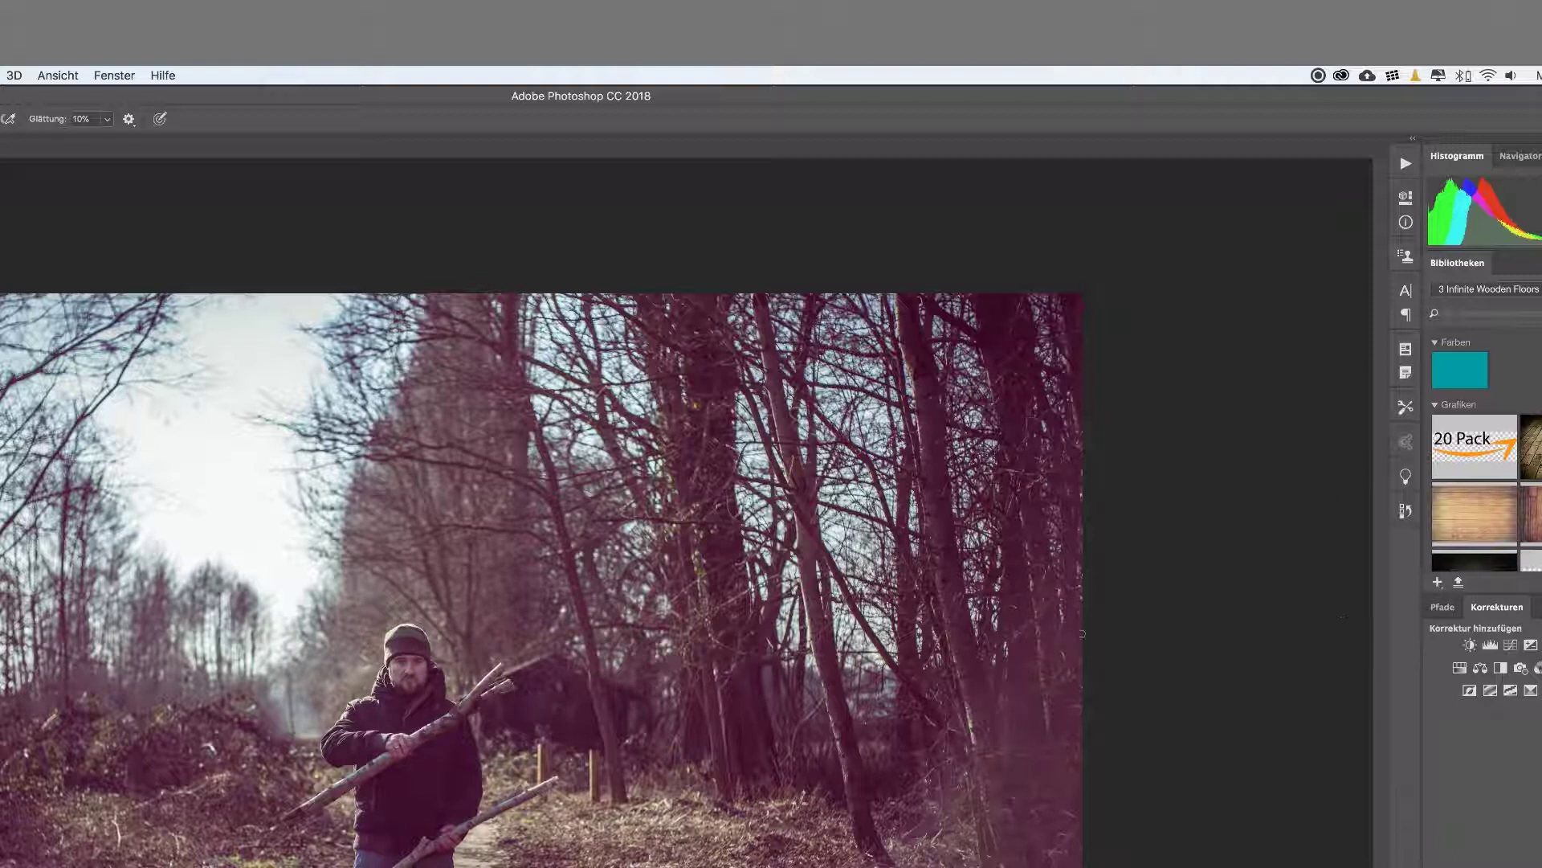
{"action": "key", "text": "v"}
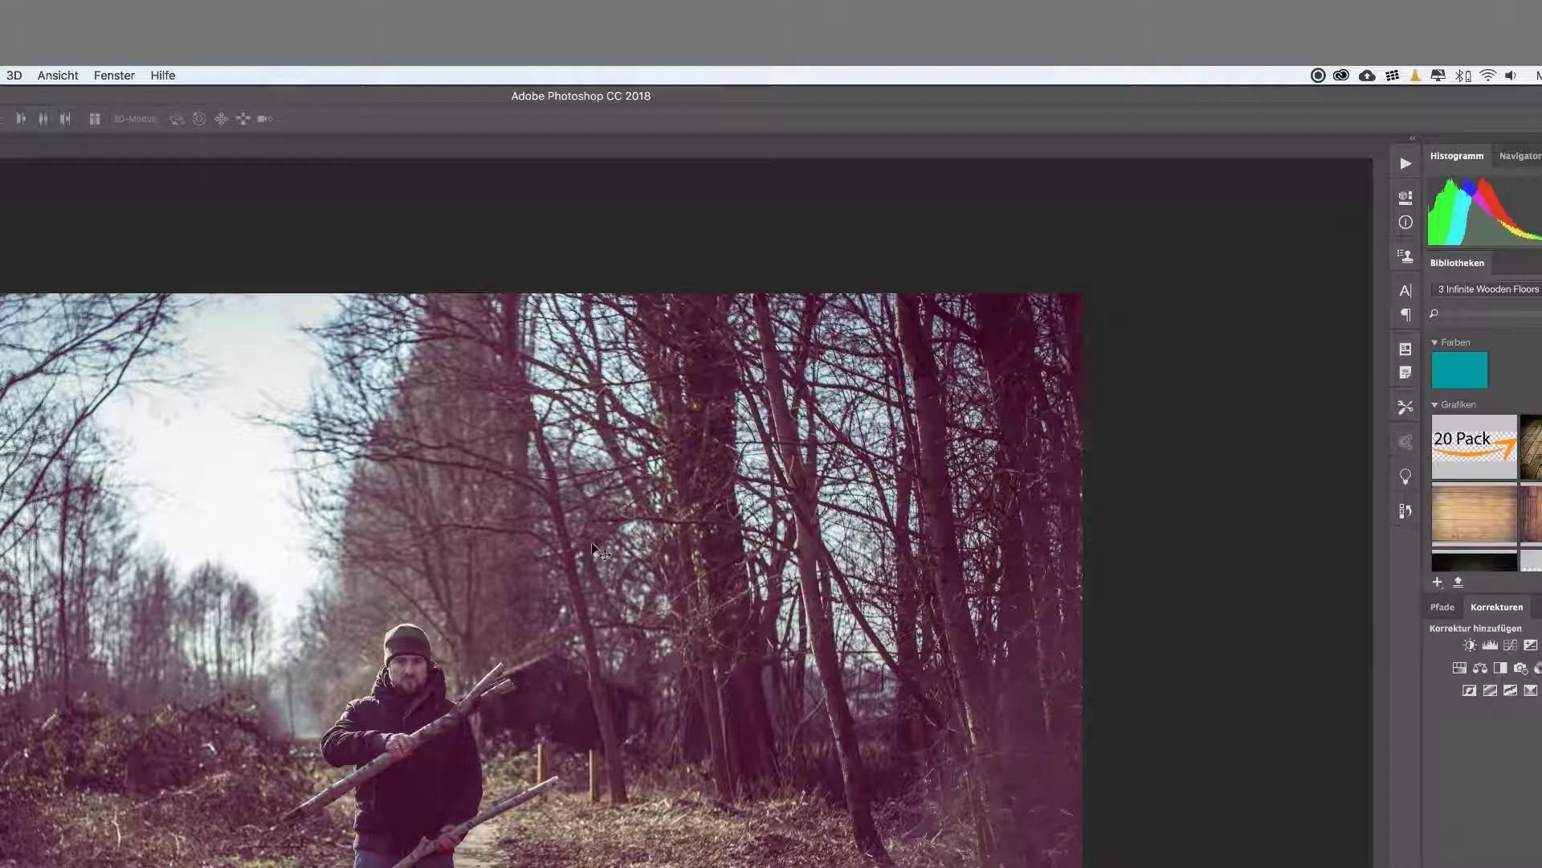
- Zoom in and drag the man's layer right and down toward the path photo
{"action": "left_click", "coordinate": [462, 706]}
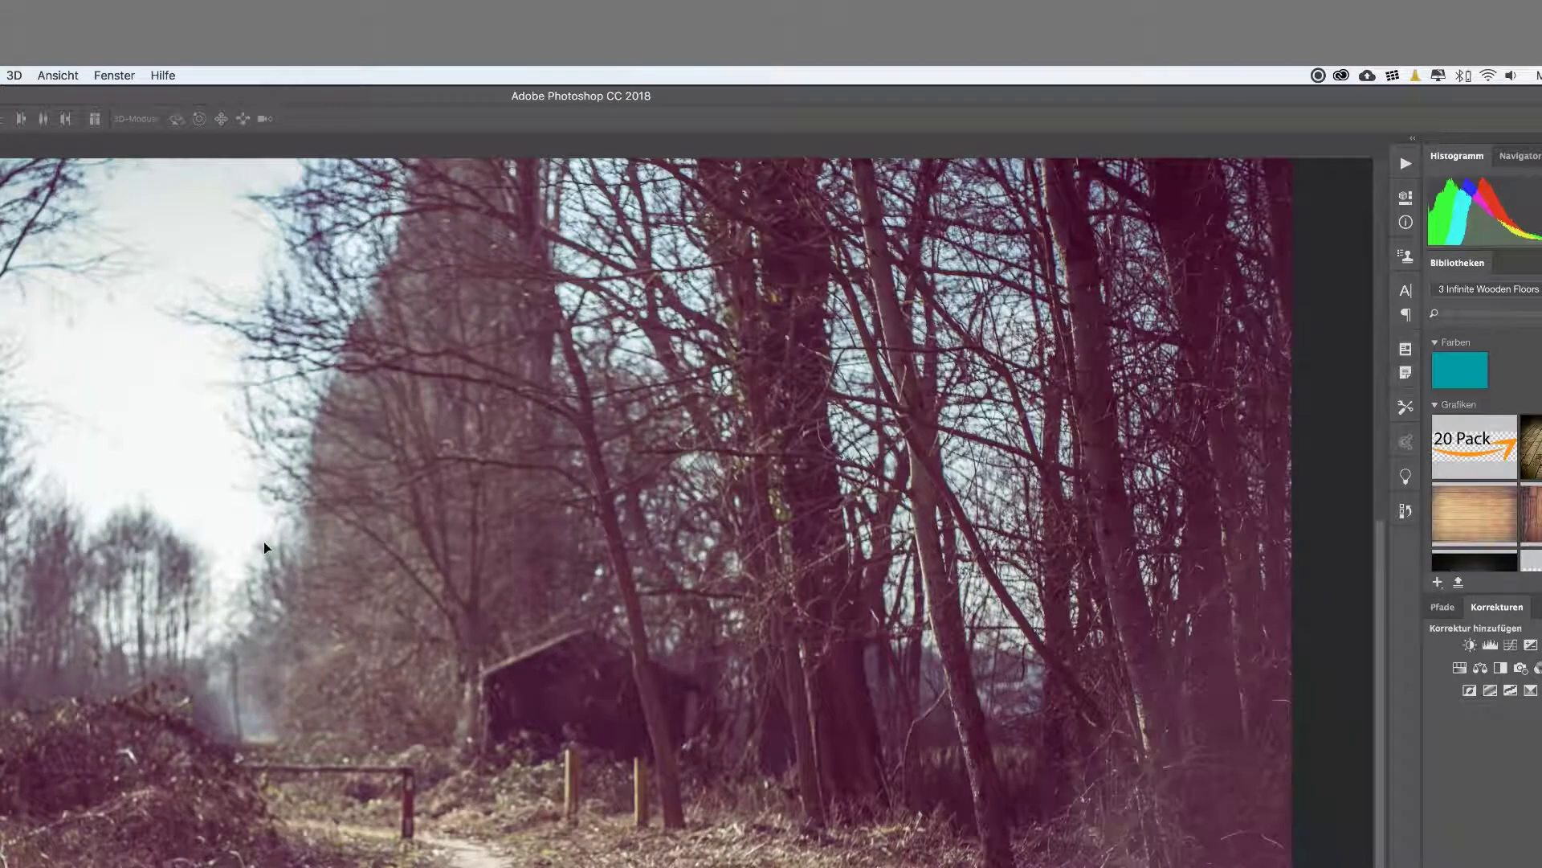
{"action": "key", "text": "ctrl+z"}
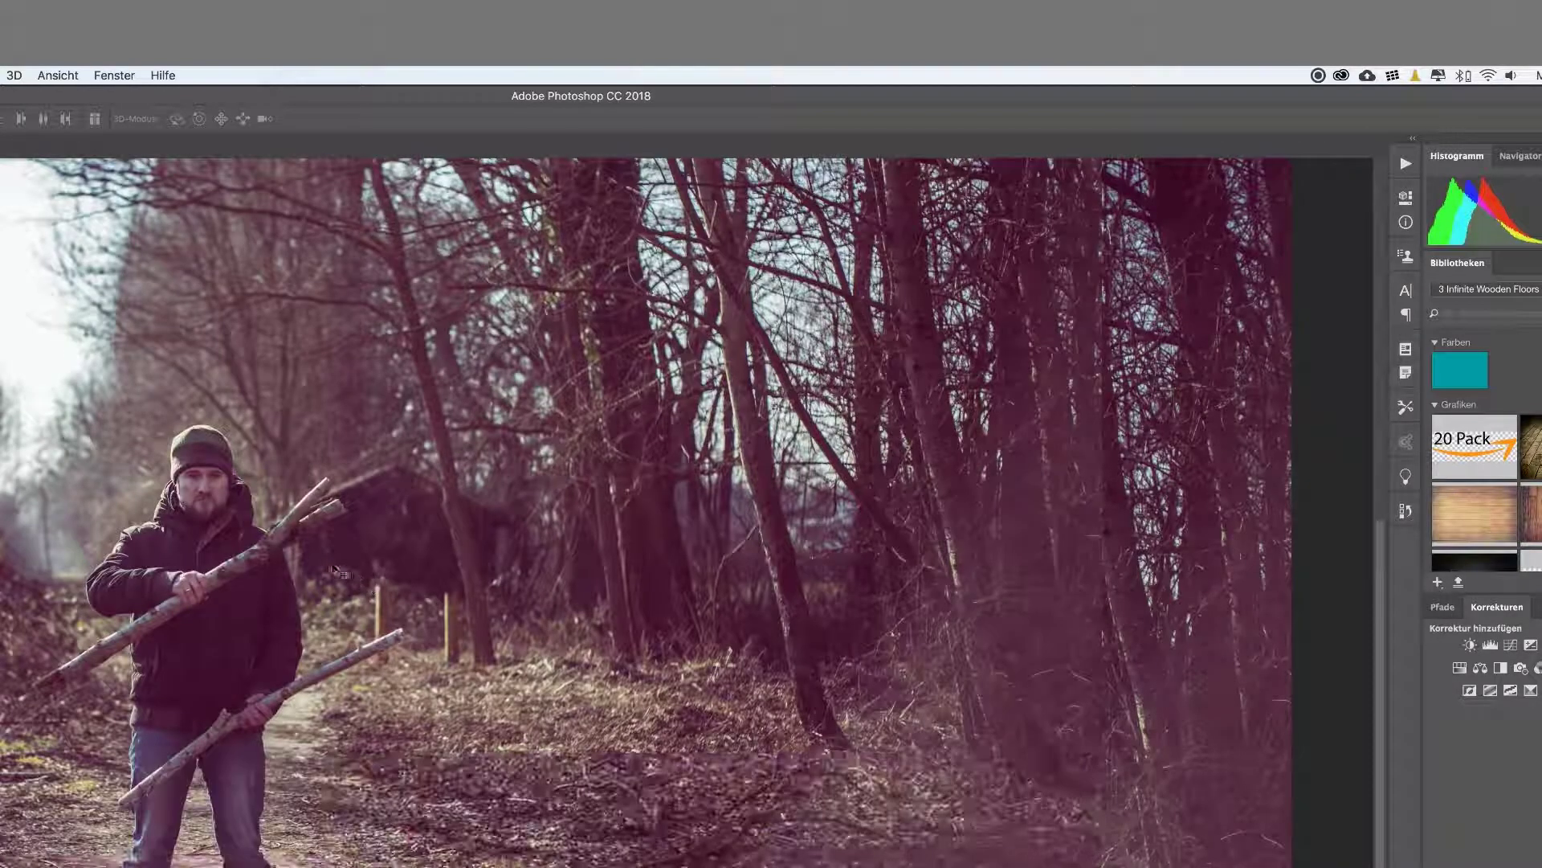
{"action": "key", "text": "ctrl+z"}
{"action": "left_click_drag", "start_coordinate": [346, 588], "coordinate": [416, 661]}
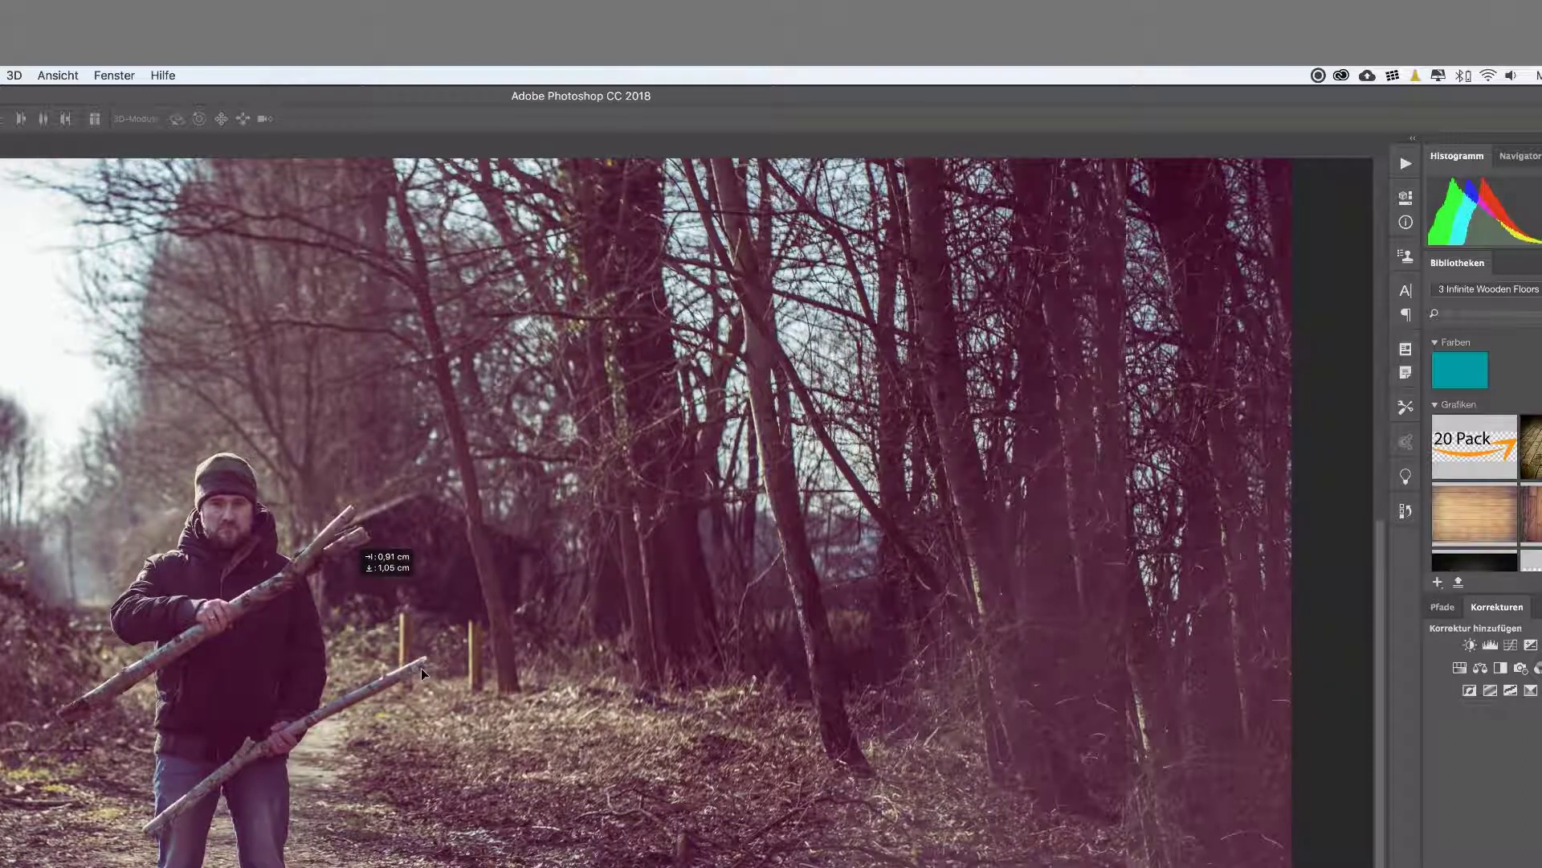
{"action": "key", "text": "ctrl+z"}
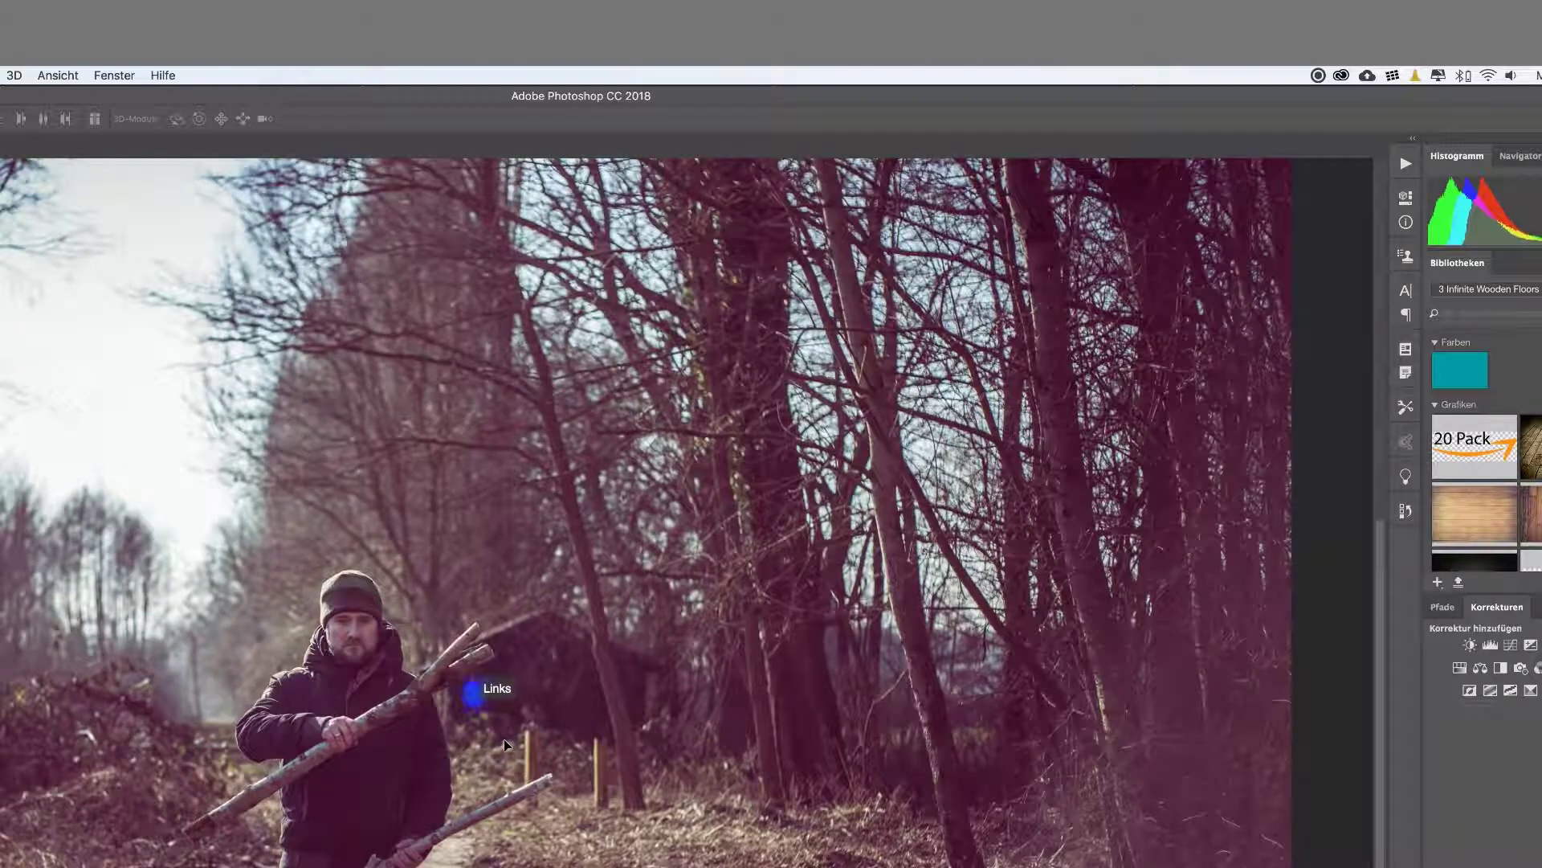
{"action": "left_click_drag", "start_coordinate": [506, 744], "coordinate": [502, 723]}
- Nudge the man's layer slightly right until both backgrounds line up
{"action": "scroll", "coordinate": [508, 731], "scroll_direction": "down", "scroll_amount": 3}
{"action": "scroll", "coordinate": [507, 731], "scroll_direction": "down", "scroll_amount": 2}
{"action": "scroll", "coordinate": [508, 731], "scroll_direction": "up", "scroll_amount": 2}
{"action": "scroll", "coordinate": [508, 731], "scroll_direction": "up", "scroll_amount": 1}
{"action": "scroll", "coordinate": [505, 730], "scroll_direction": "up", "scroll_amount": 2}
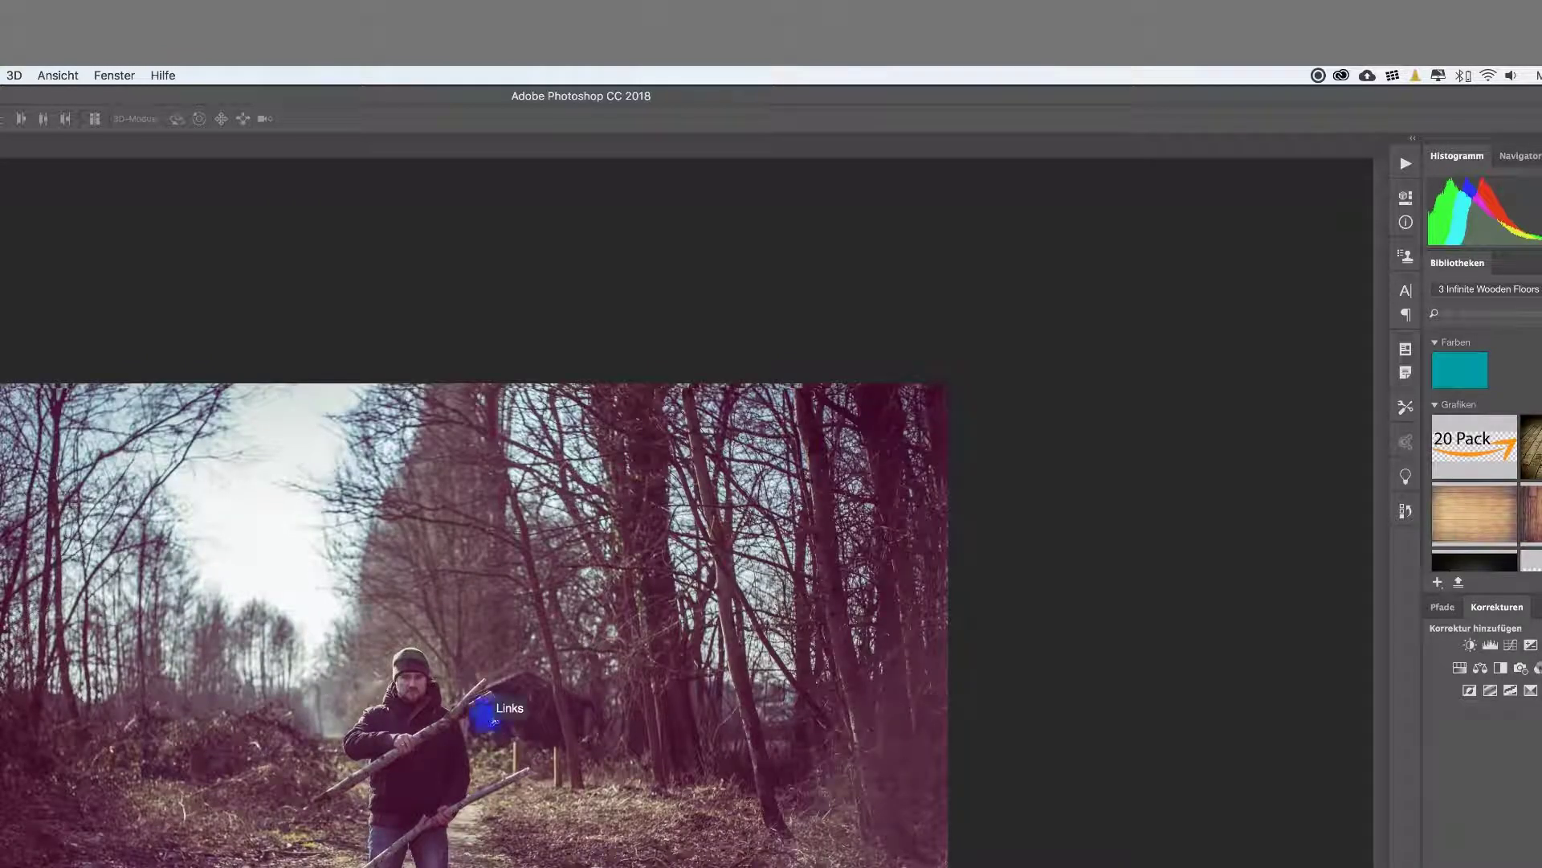
{"action": "left_click_drag", "start_coordinate": [488, 718], "coordinate": [492, 715]}
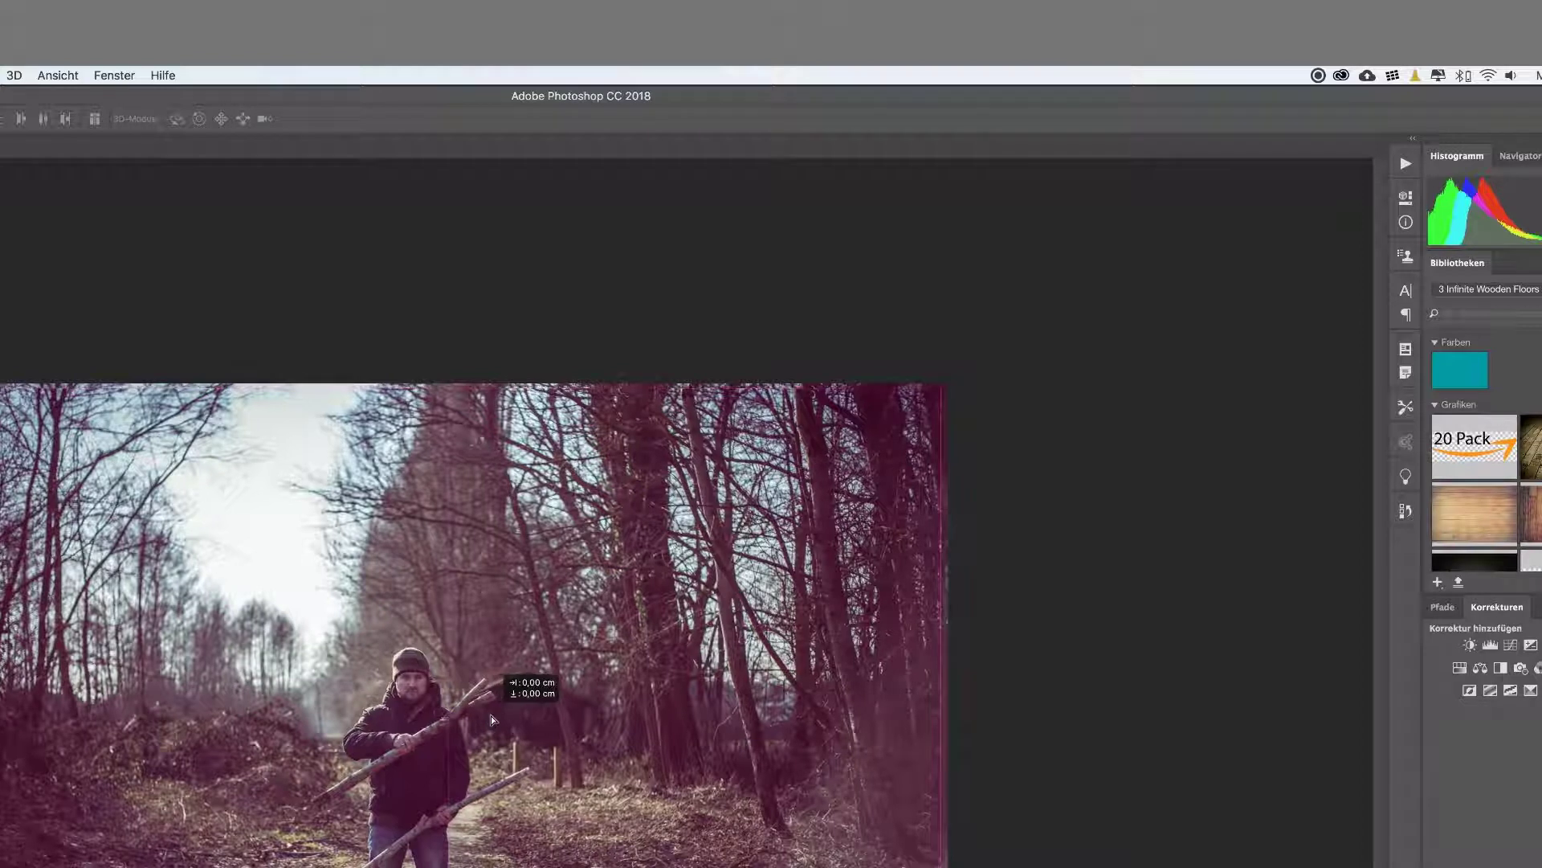
{"action": "left_click_drag", "start_coordinate": [493, 718], "coordinate": [492, 717]}
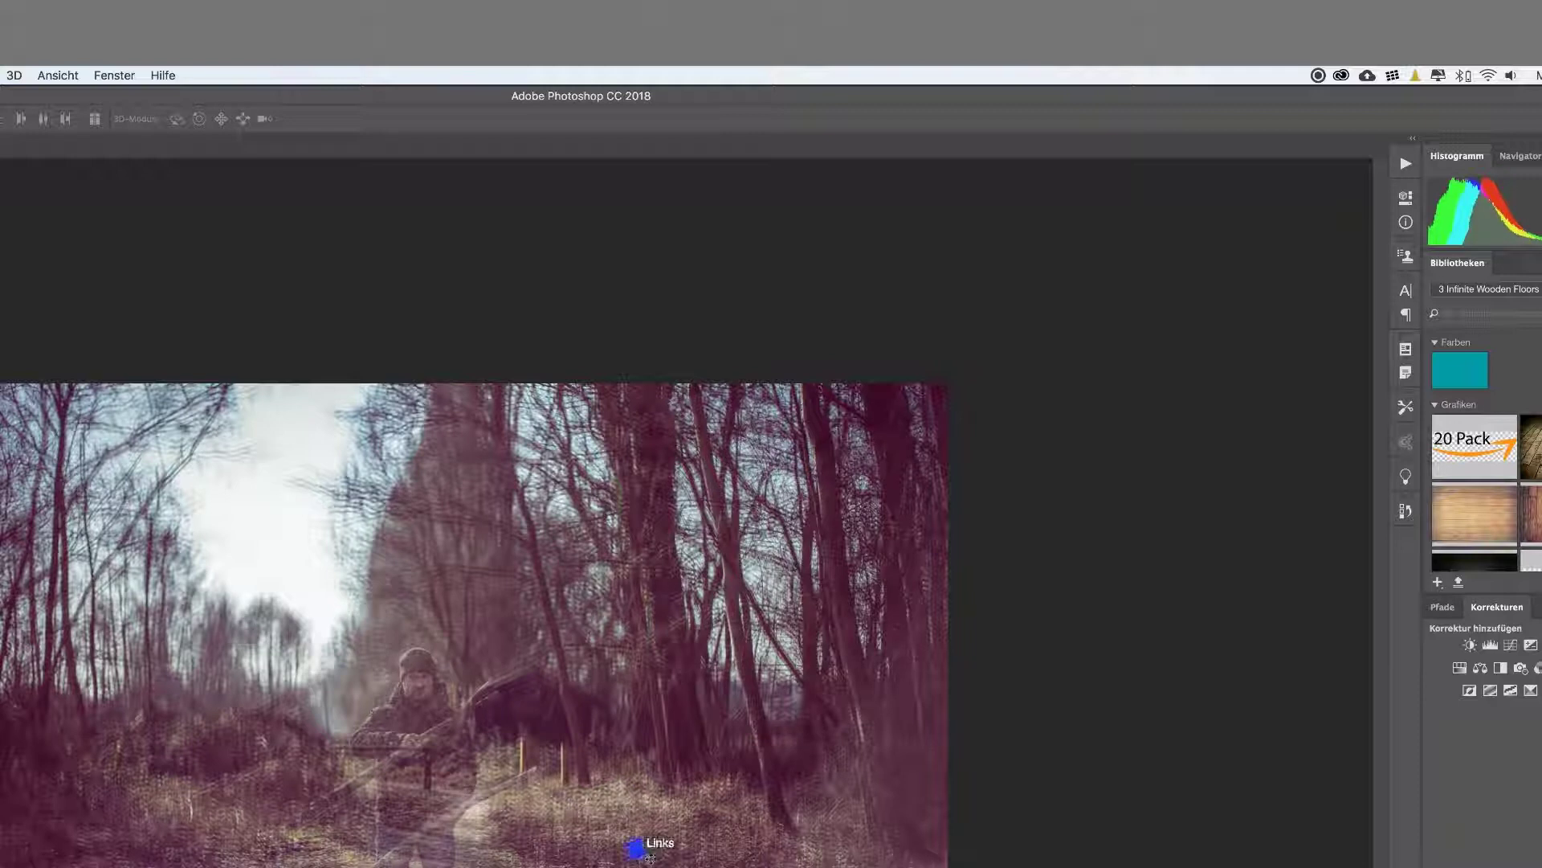
{"action": "left_click_drag", "start_coordinate": [639, 858], "coordinate": [663, 854]}
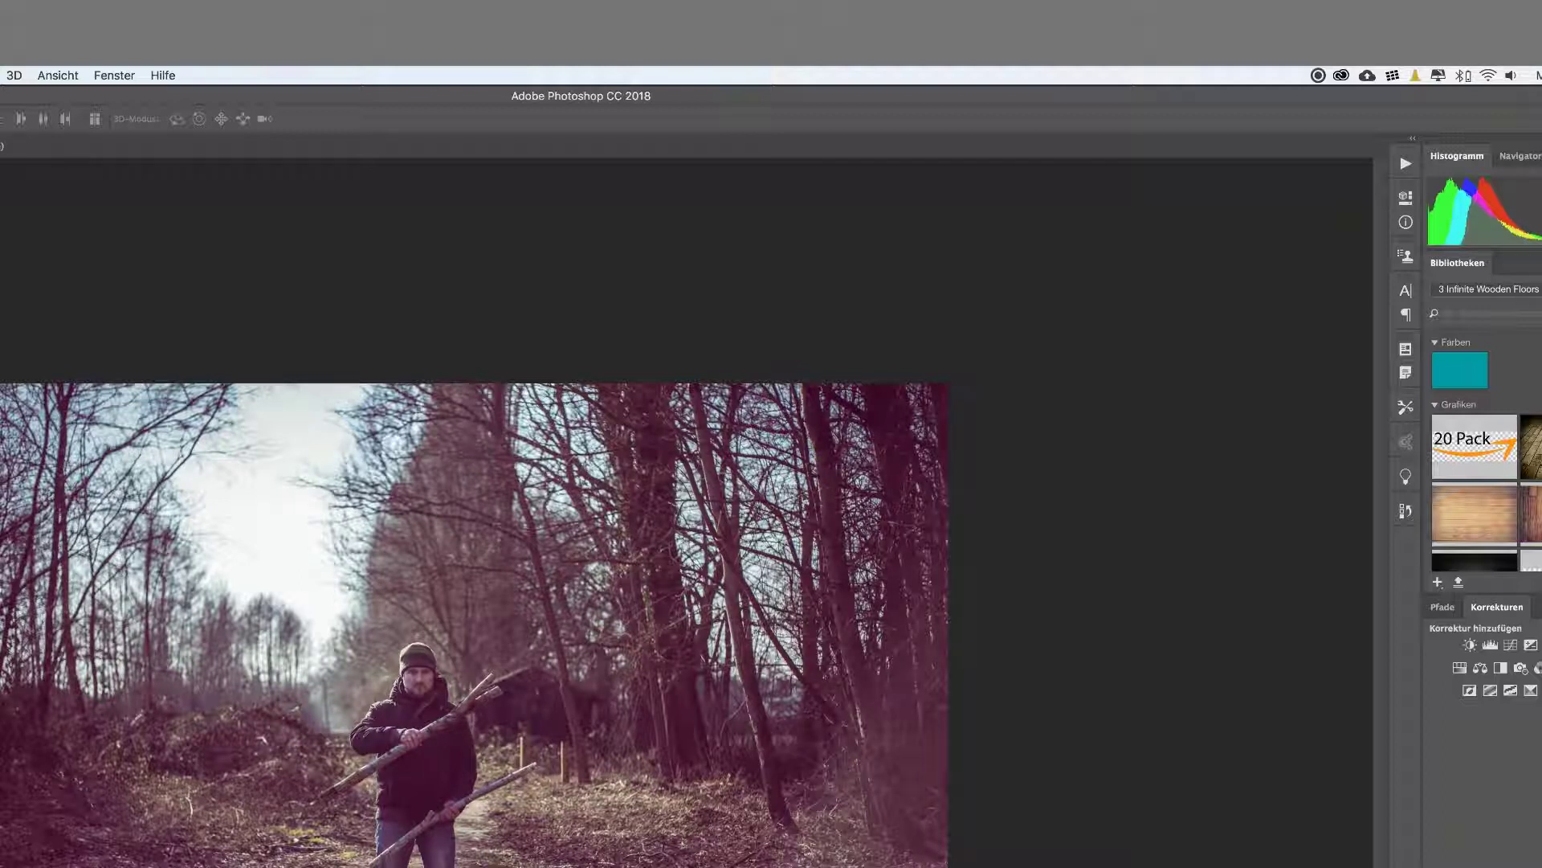
{"action": "key", "text": "b"}
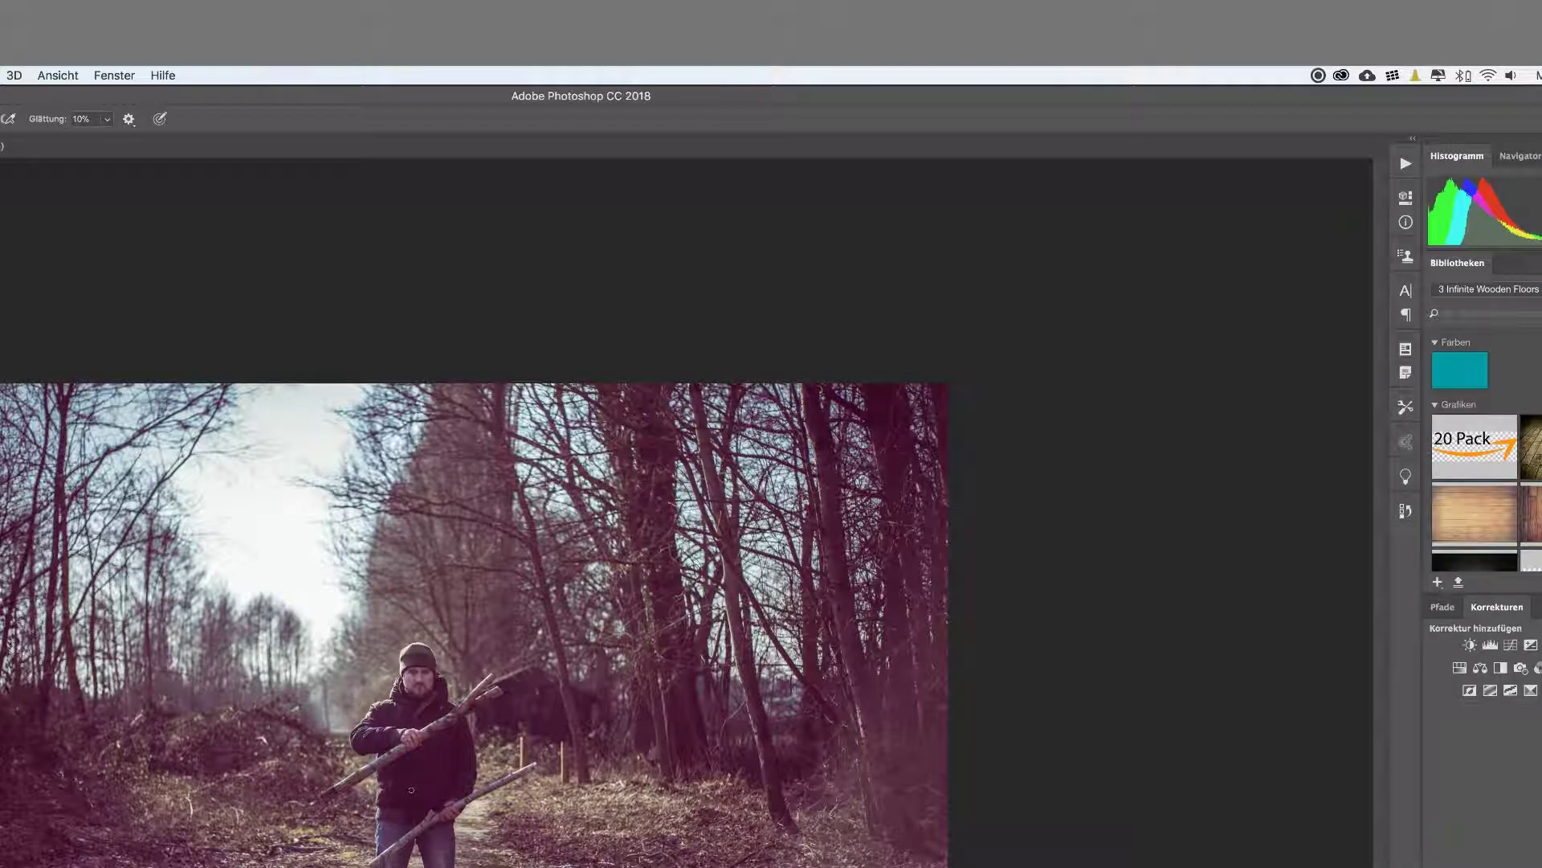
- Set a 179 px brush at 42% hardness, paint by the man's legs, and zoom to 100%
{"action": "left_click_drag", "start_coordinate": [393, 781], "coordinate": [417, 851]}
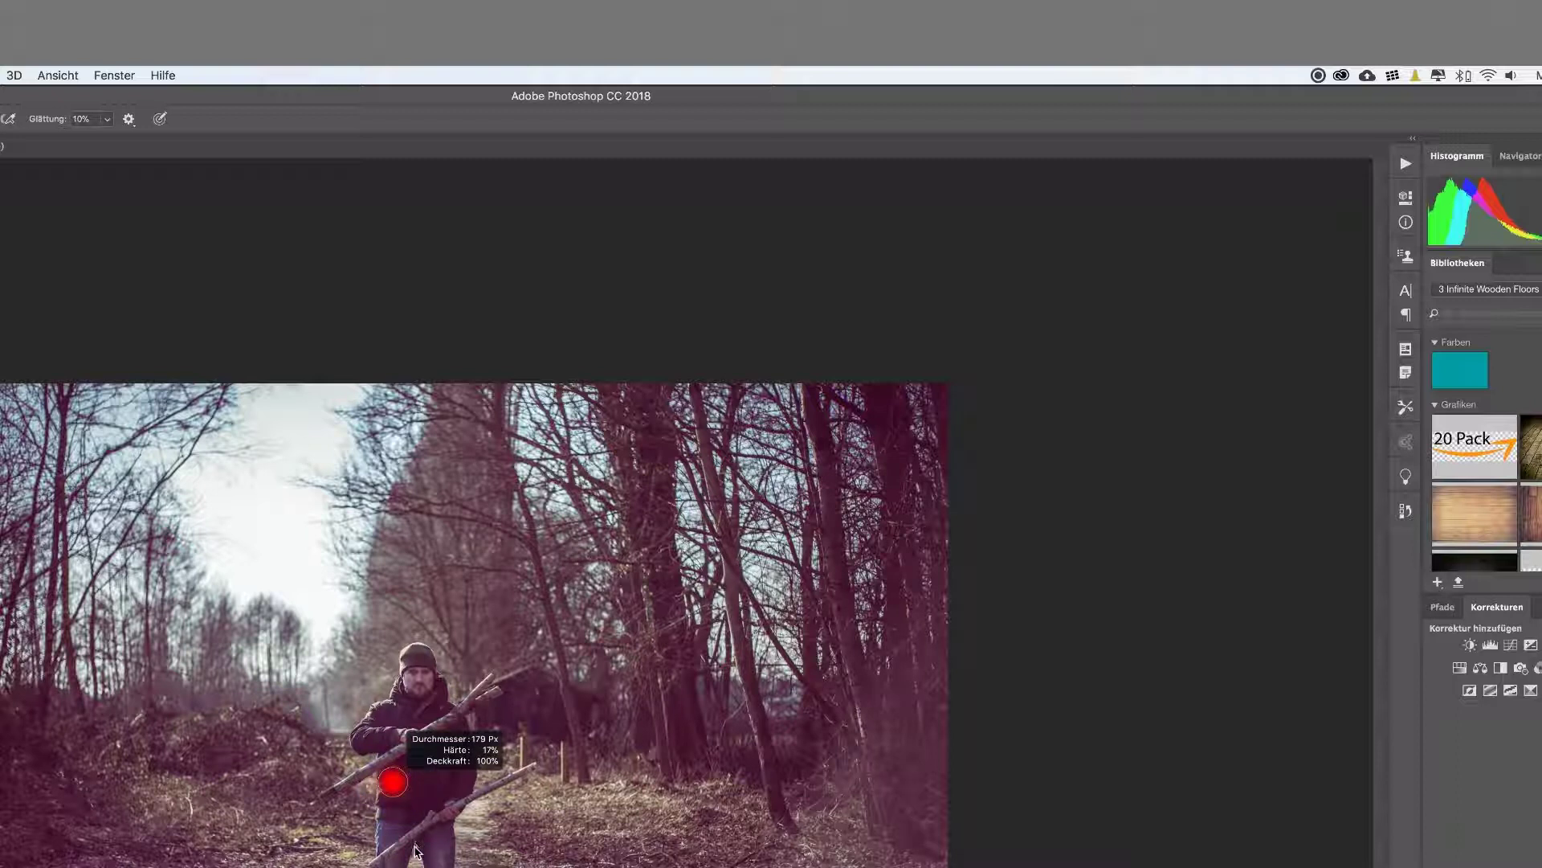
{"action": "mouse_move", "coordinate": [374, 810]}
{"action": "left_mouse_down"}
{"action": "mouse_move", "coordinate": [378, 833]}
{"action": "mouse_move", "coordinate": [464, 751]}
{"action": "left_mouse_up"}
{"action": "left_click", "coordinate": [370, 810]}
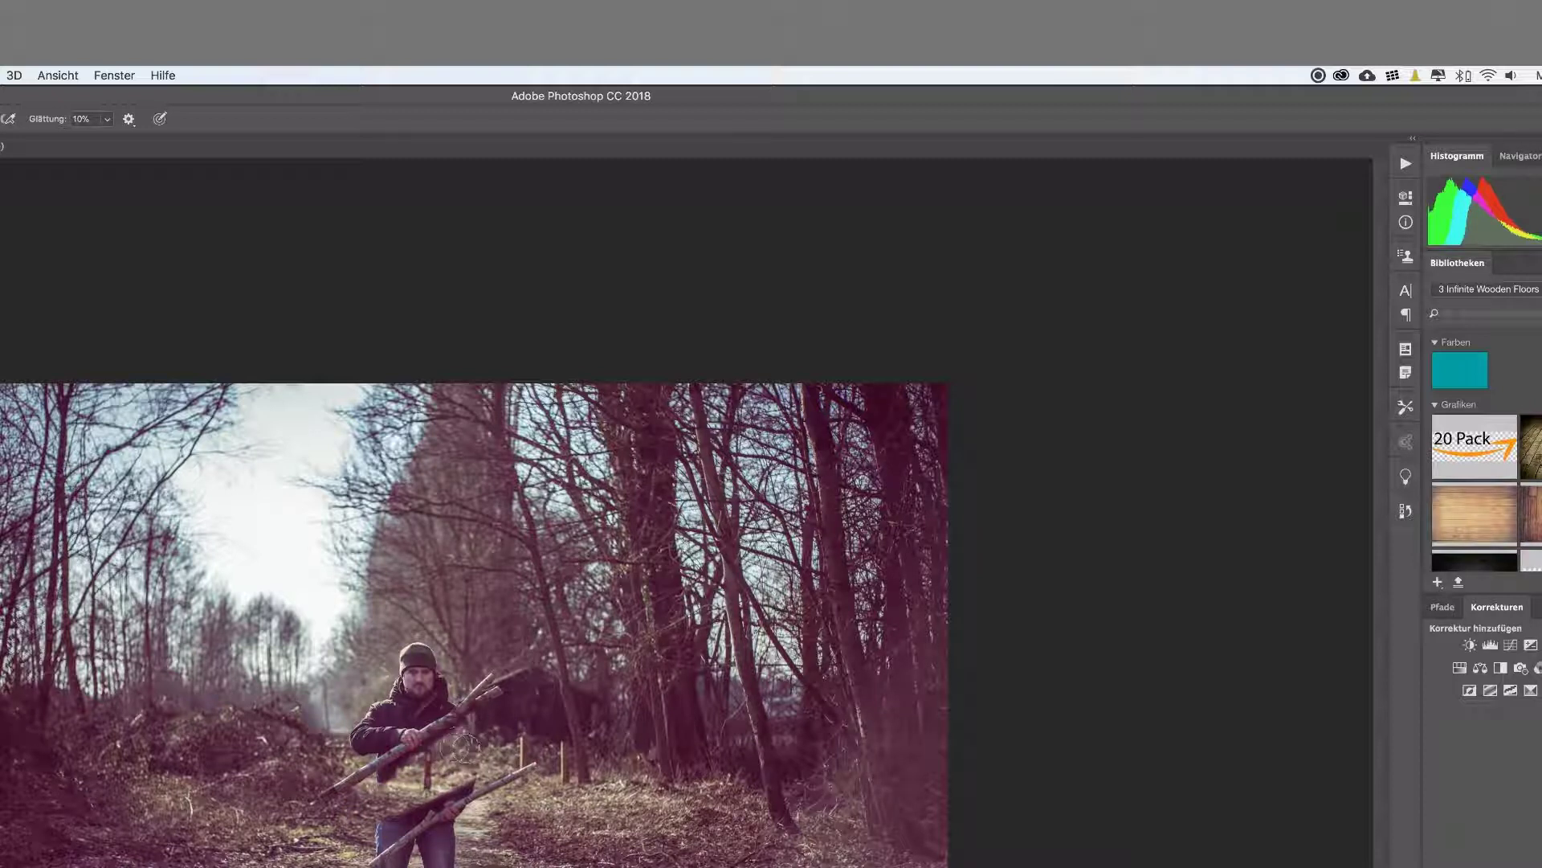
{"action": "right_click", "coordinate": [535, 747]}
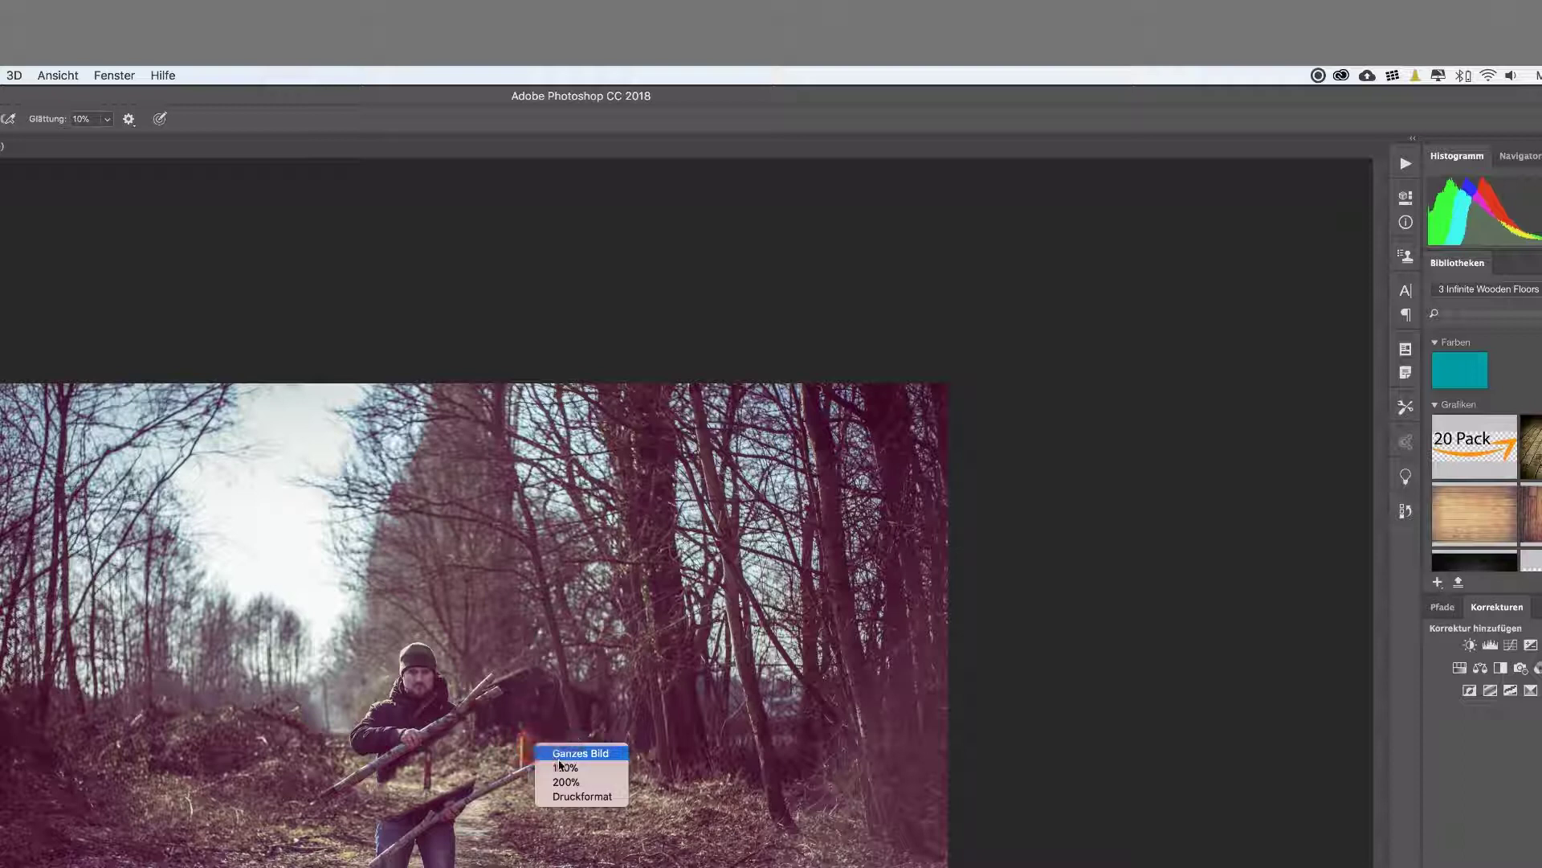
{"action": "left_click", "coordinate": [565, 767]}
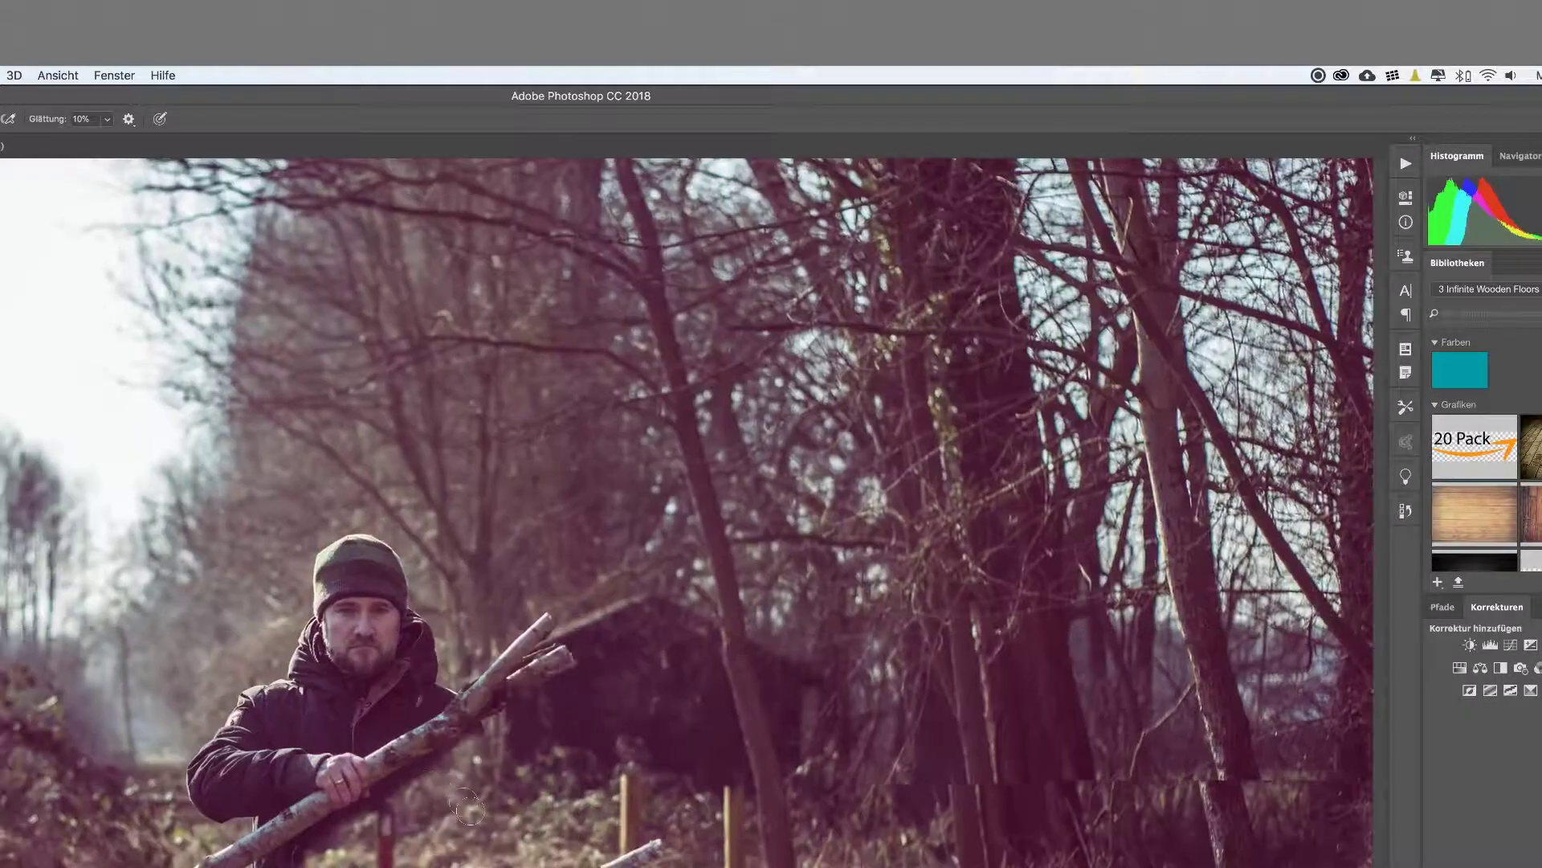
- Resize the brush to finish painting the man's blend into the forest path
{"action": "left_click_drag", "start_coordinate": [469, 810], "coordinate": [482, 810]}
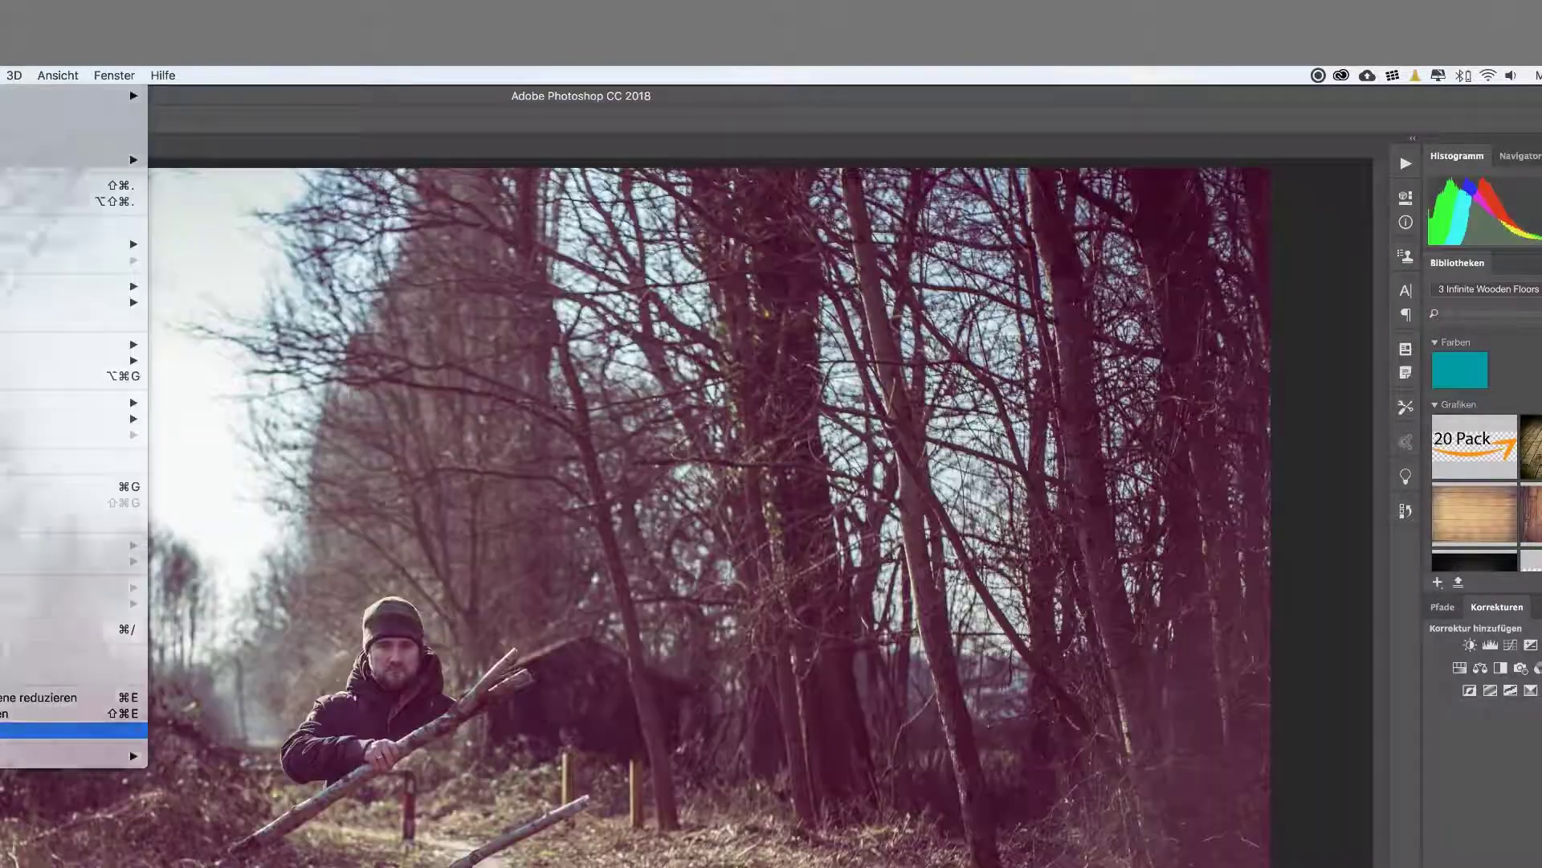
- Convert the merged layer for smart filters and launch Nik Color Efex Pro 4 on it
{"action": "left_click", "coordinate": [1, 74]}
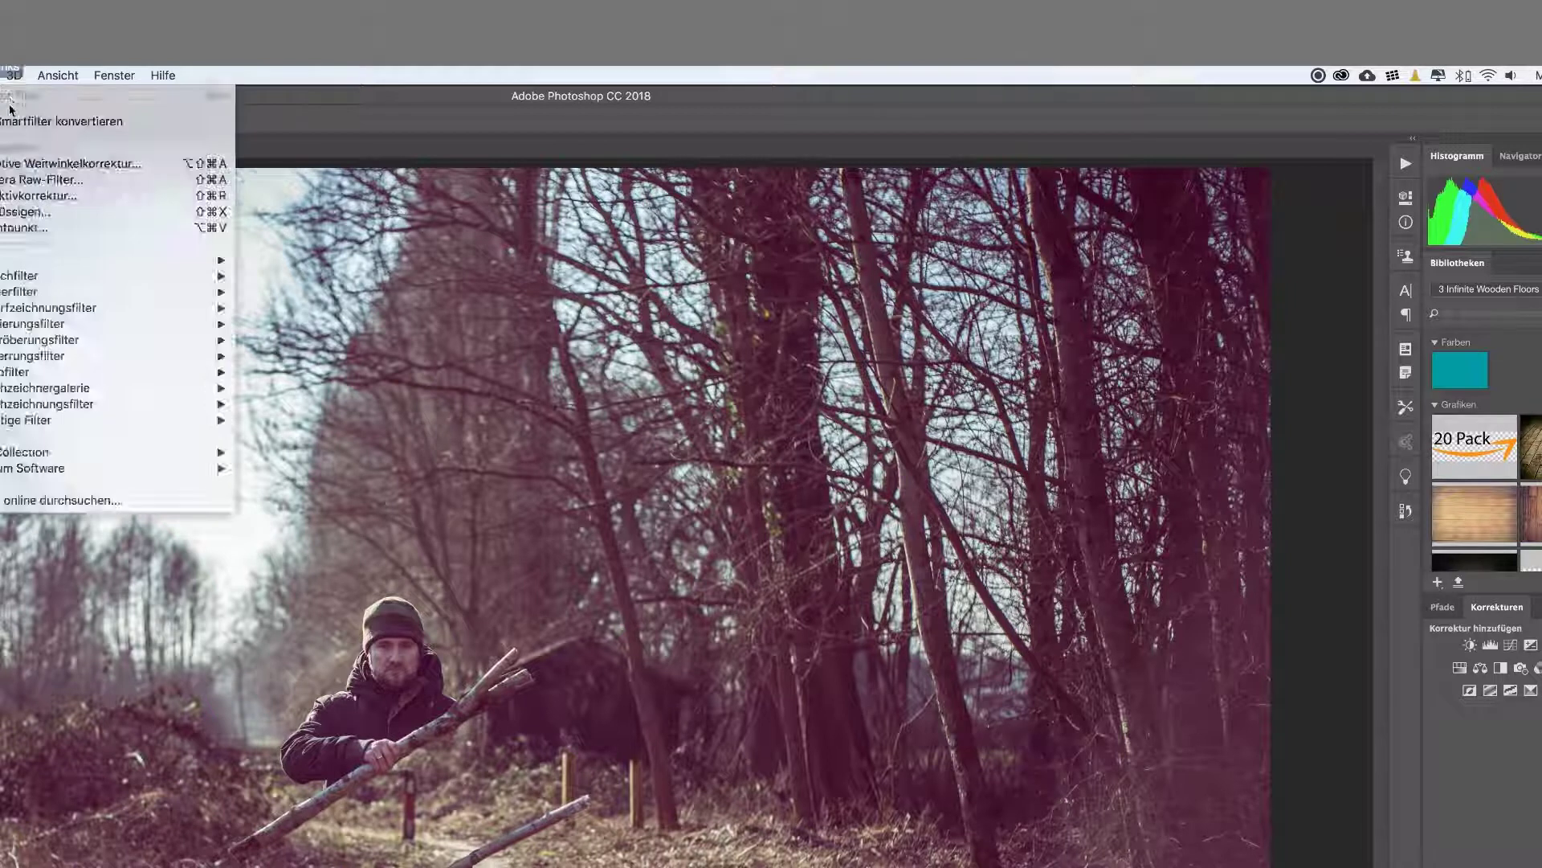
{"action": "left_click", "coordinate": [1, 129]}
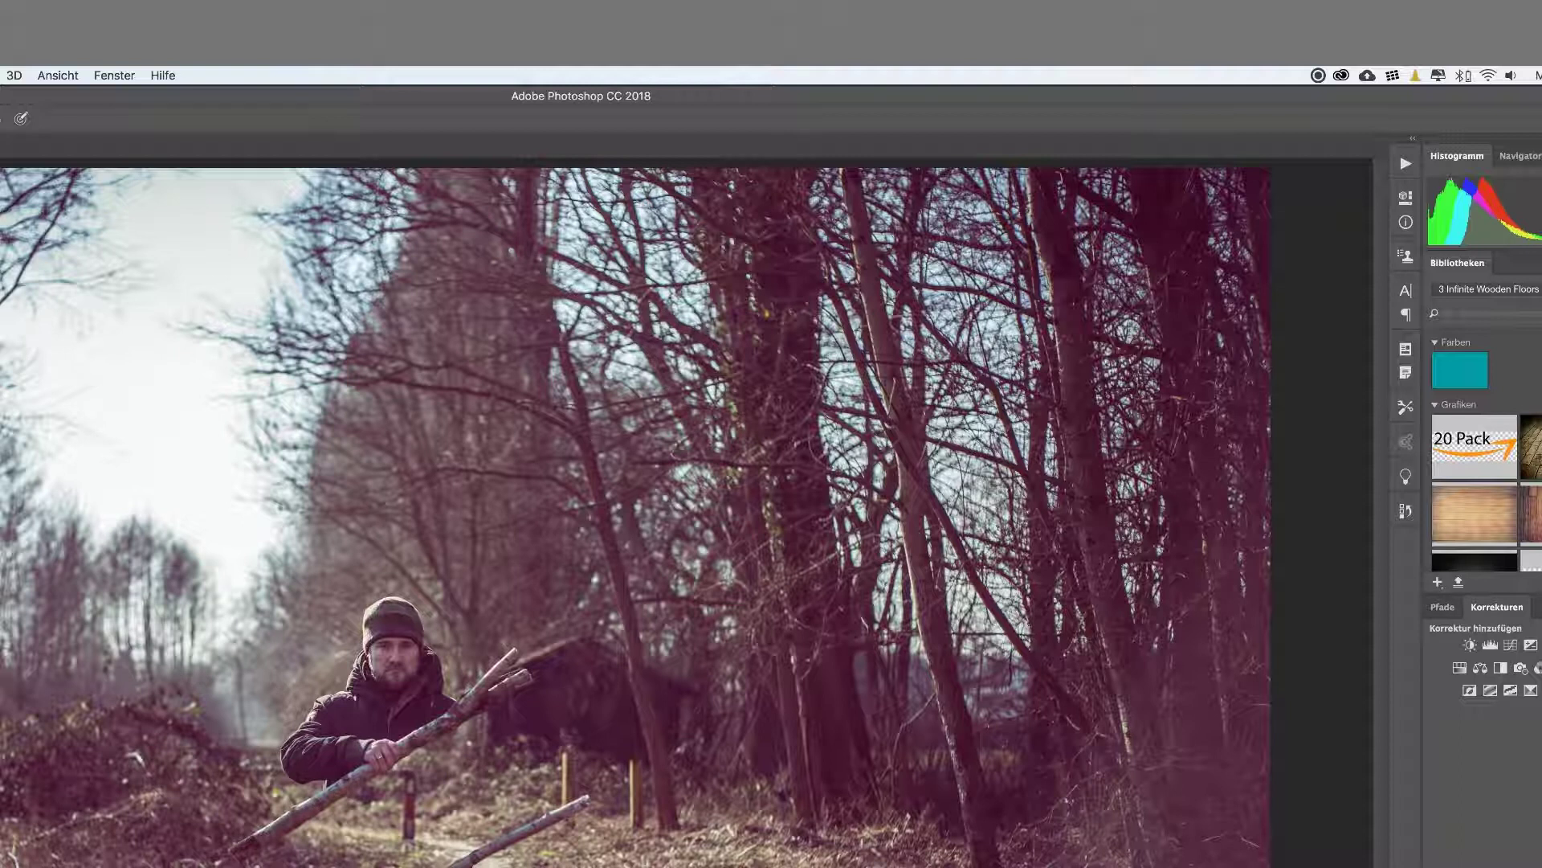
{"action": "left_click", "coordinate": [1, 74]}
{"action": "mouse_move", "coordinate": [73, 451]}
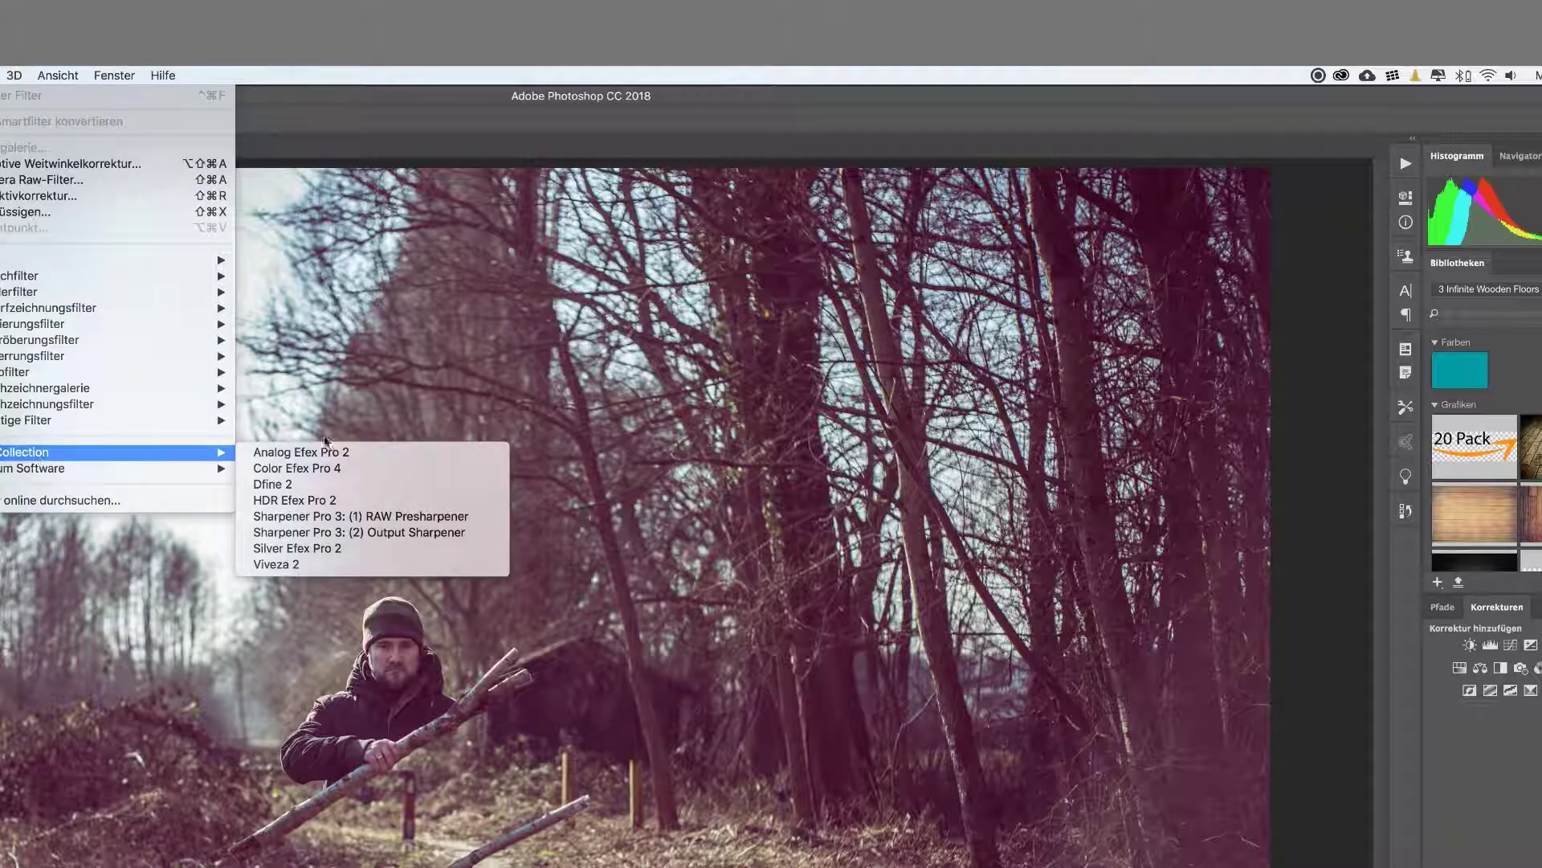
{"action": "left_click", "coordinate": [314, 473]}
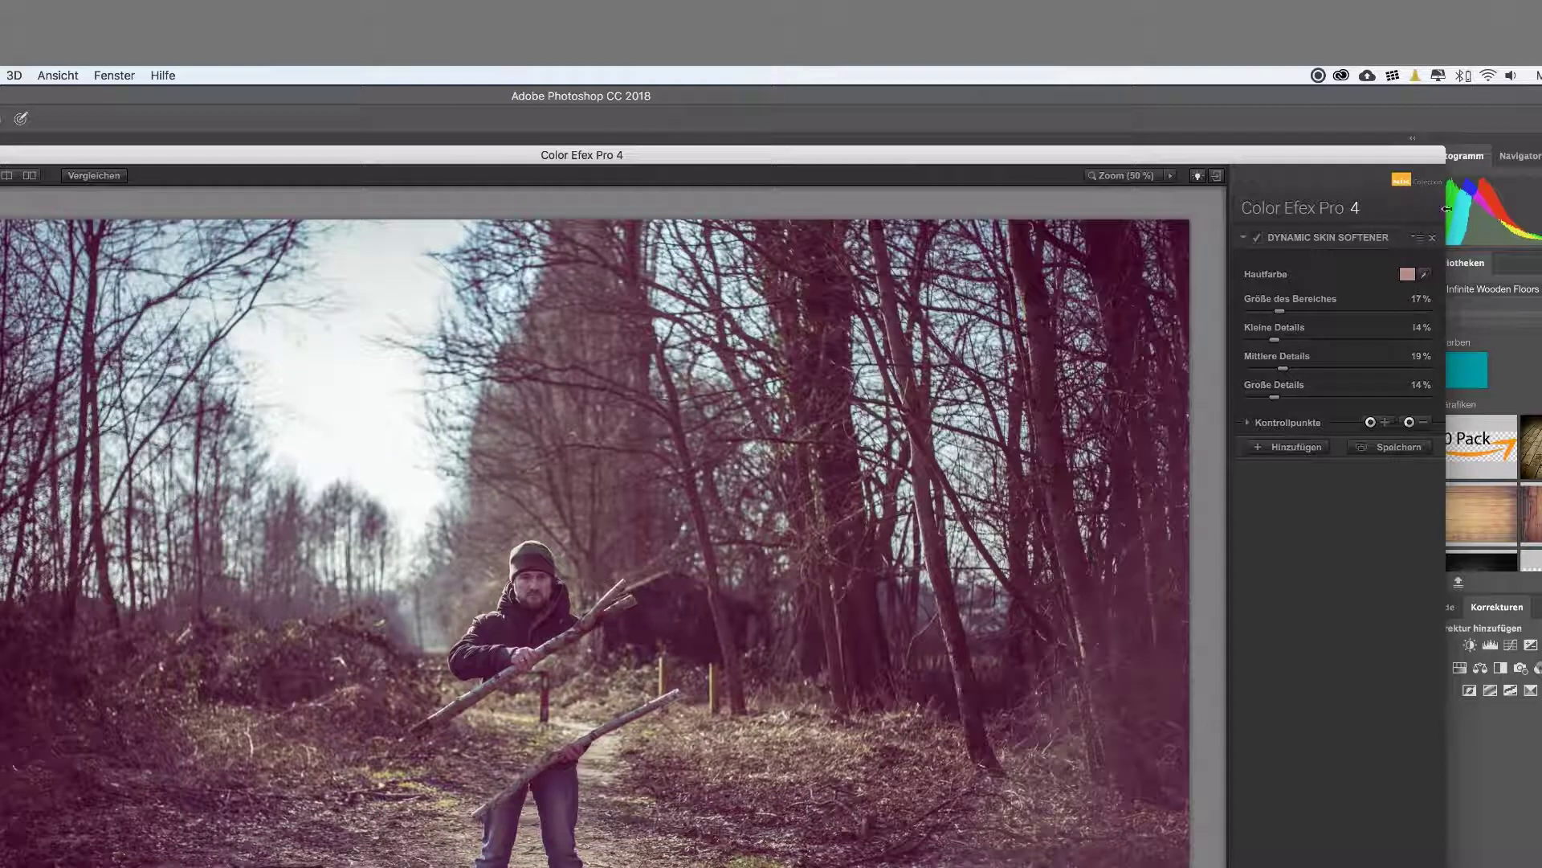
- Replace Dynamic Skin Softener with Detail Extractor at 34% and saturation -1%
{"action": "left_click", "coordinate": [1434, 239]}
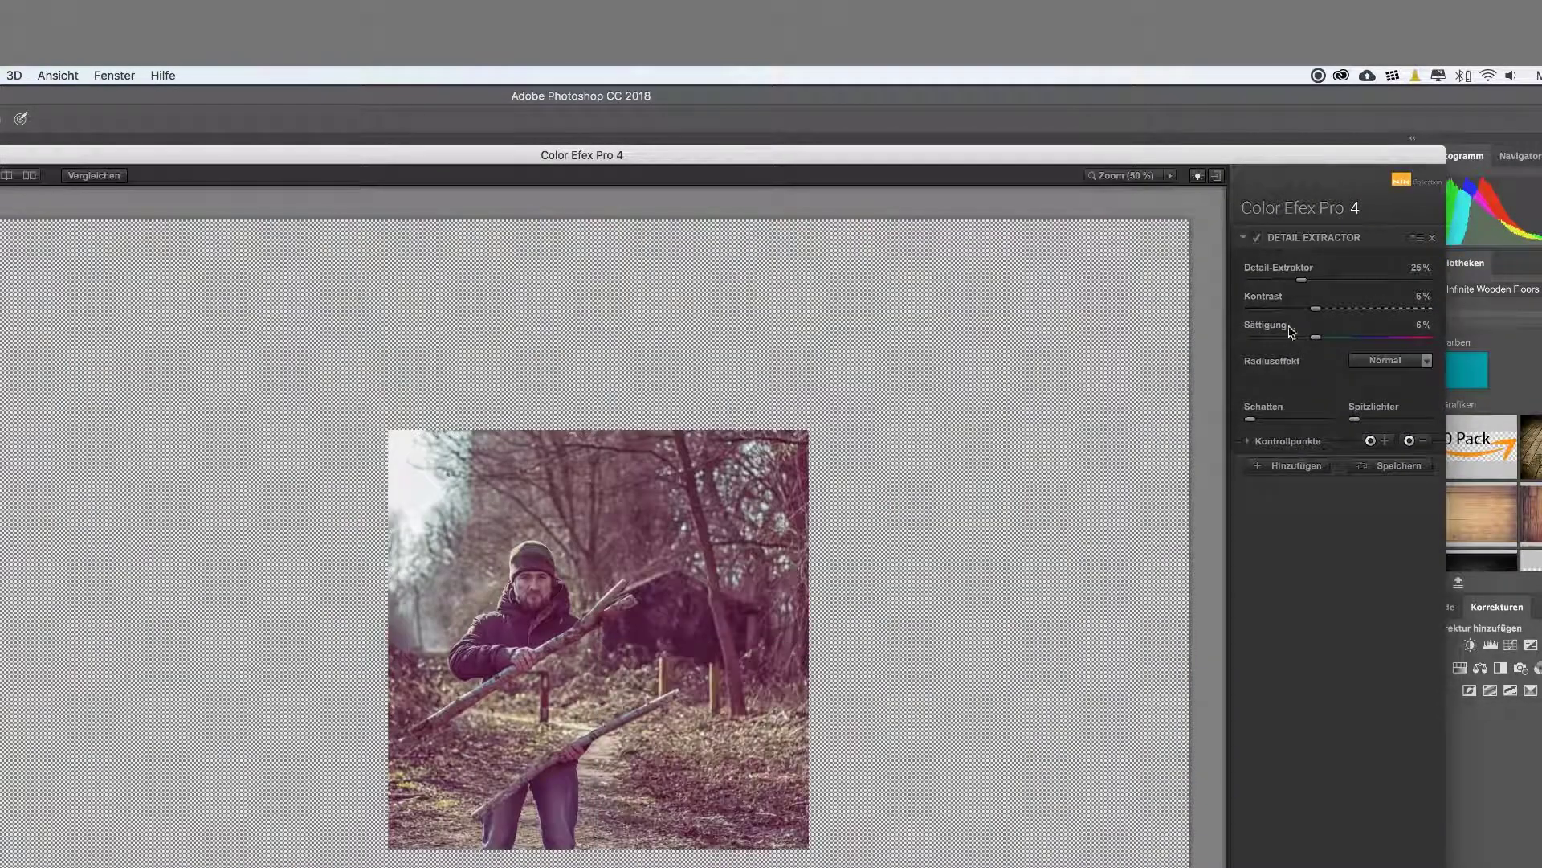
{"action": "left_click", "coordinate": [1323, 280]}
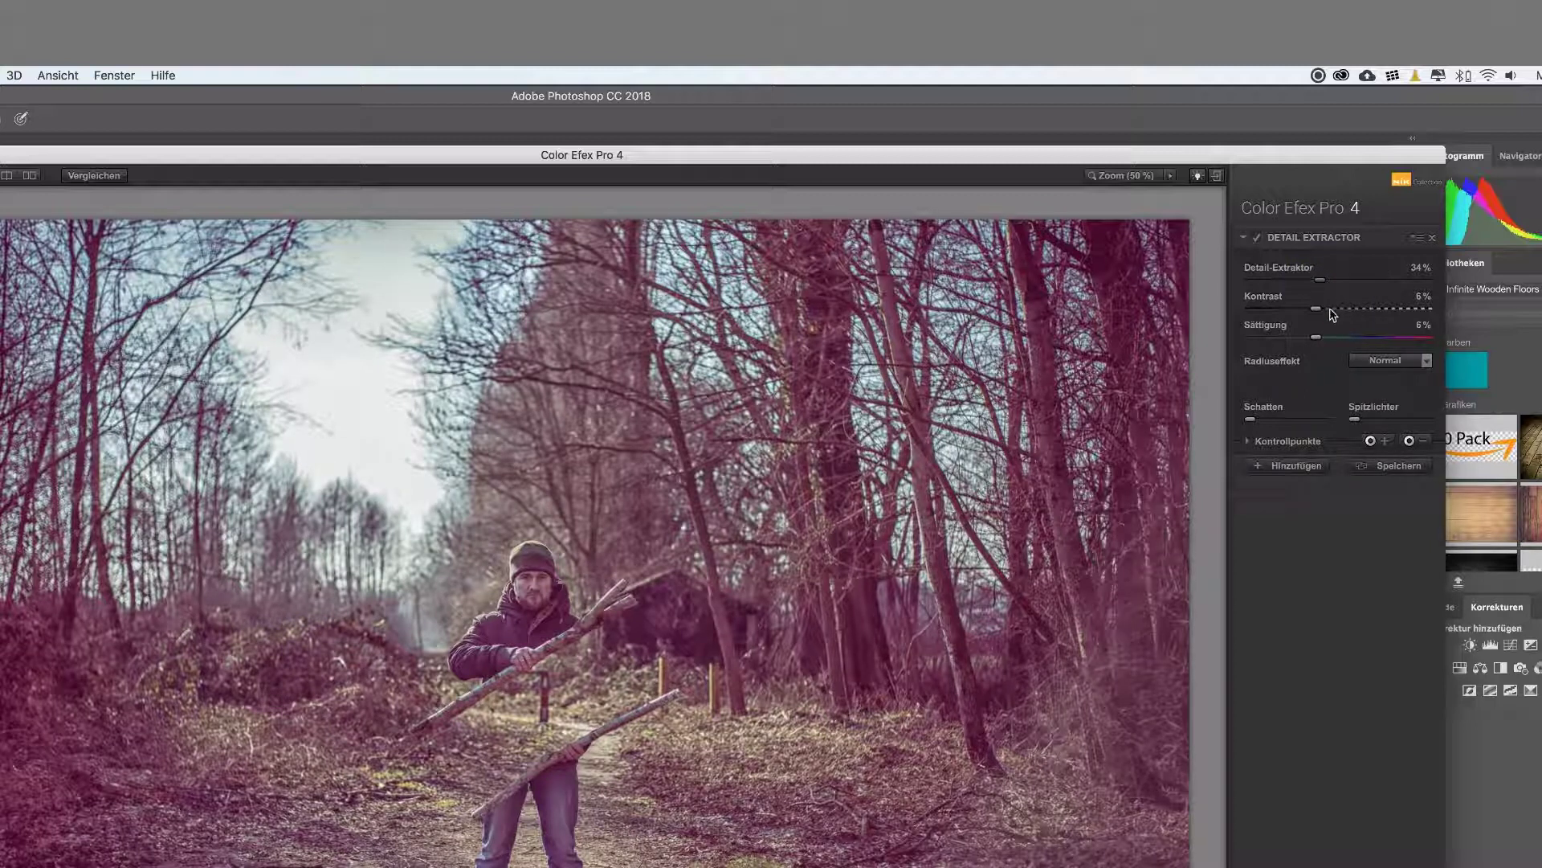
{"action": "left_click", "coordinate": [1305, 338]}
{"action": "left_click_drag", "start_coordinate": [1307, 343], "coordinate": [1311, 346]}
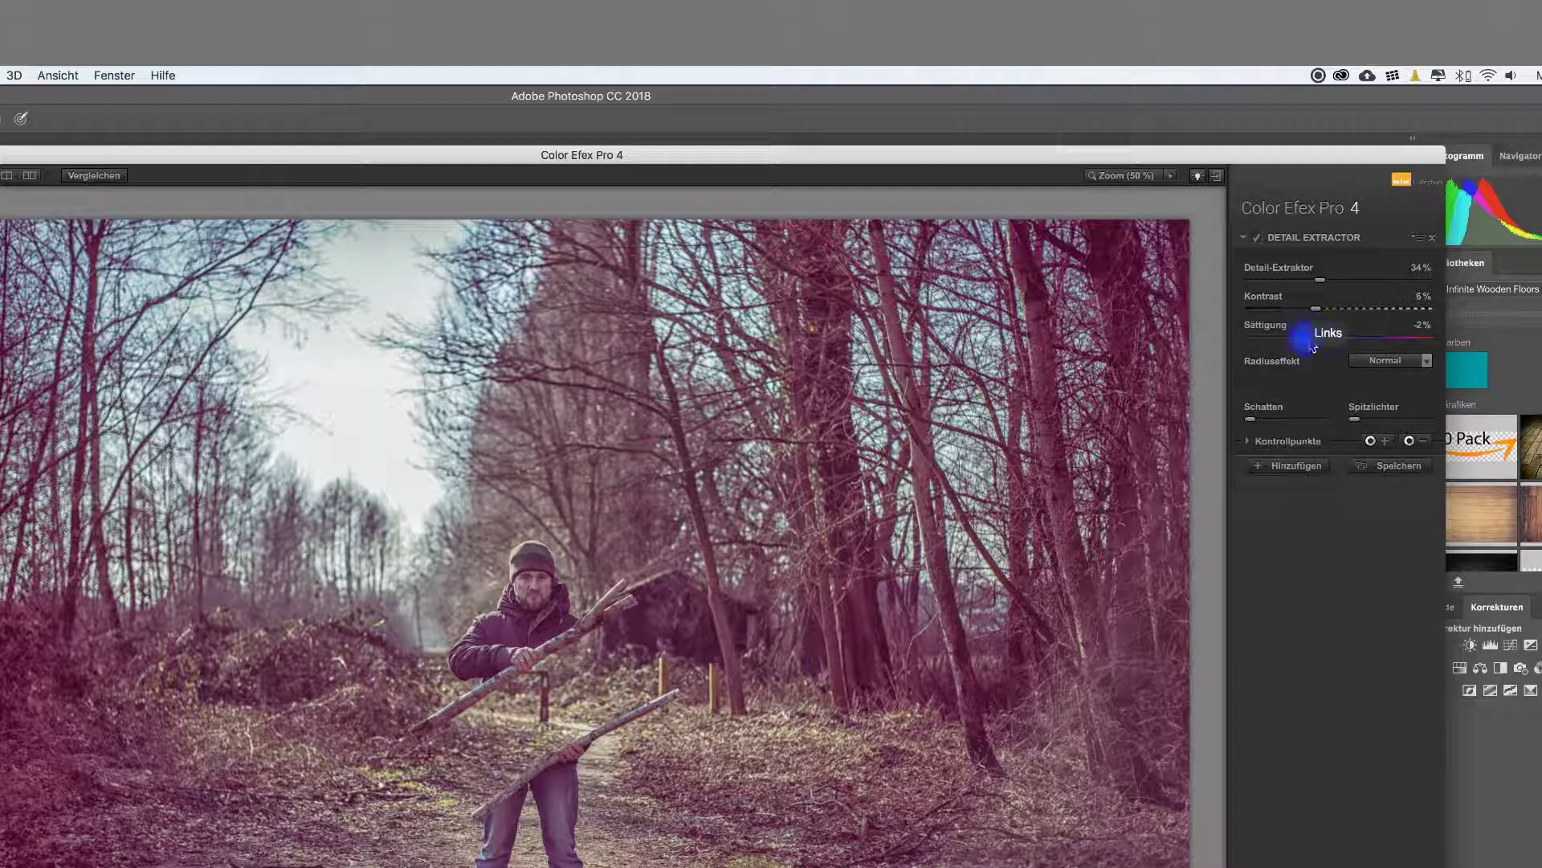
- Lower Detail Extractor opacity to about 69% and add a Darken/Lighten Center filter
{"action": "left_click", "coordinate": [1298, 441]}
{"action": "left_click", "coordinate": [1367, 477]}
{"action": "left_click", "coordinate": [1356, 479]}
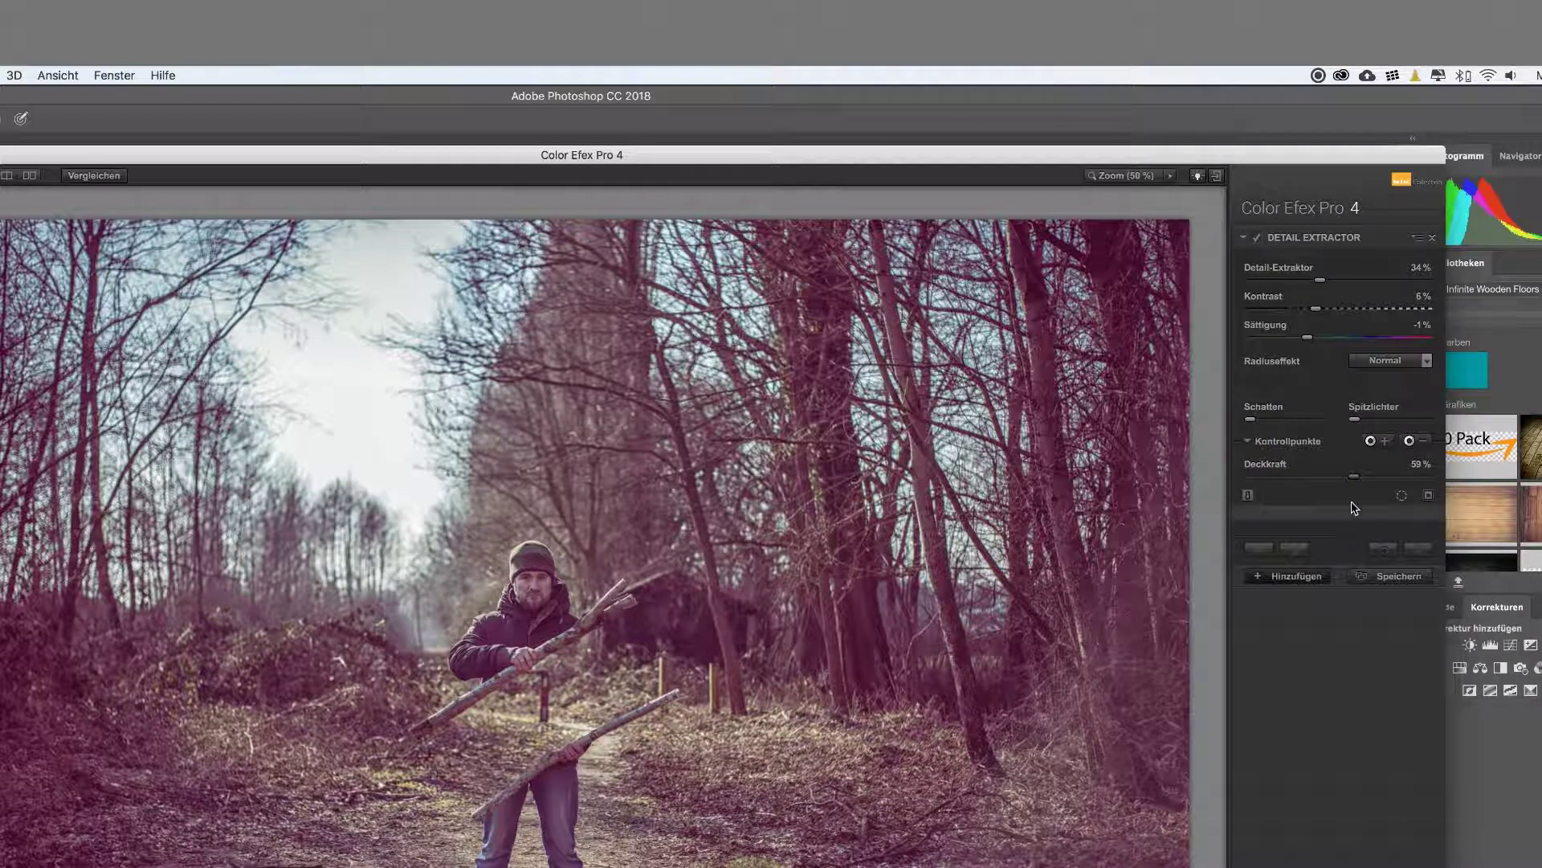
{"action": "left_click", "coordinate": [1372, 474]}
{"action": "left_click", "coordinate": [1295, 576]}
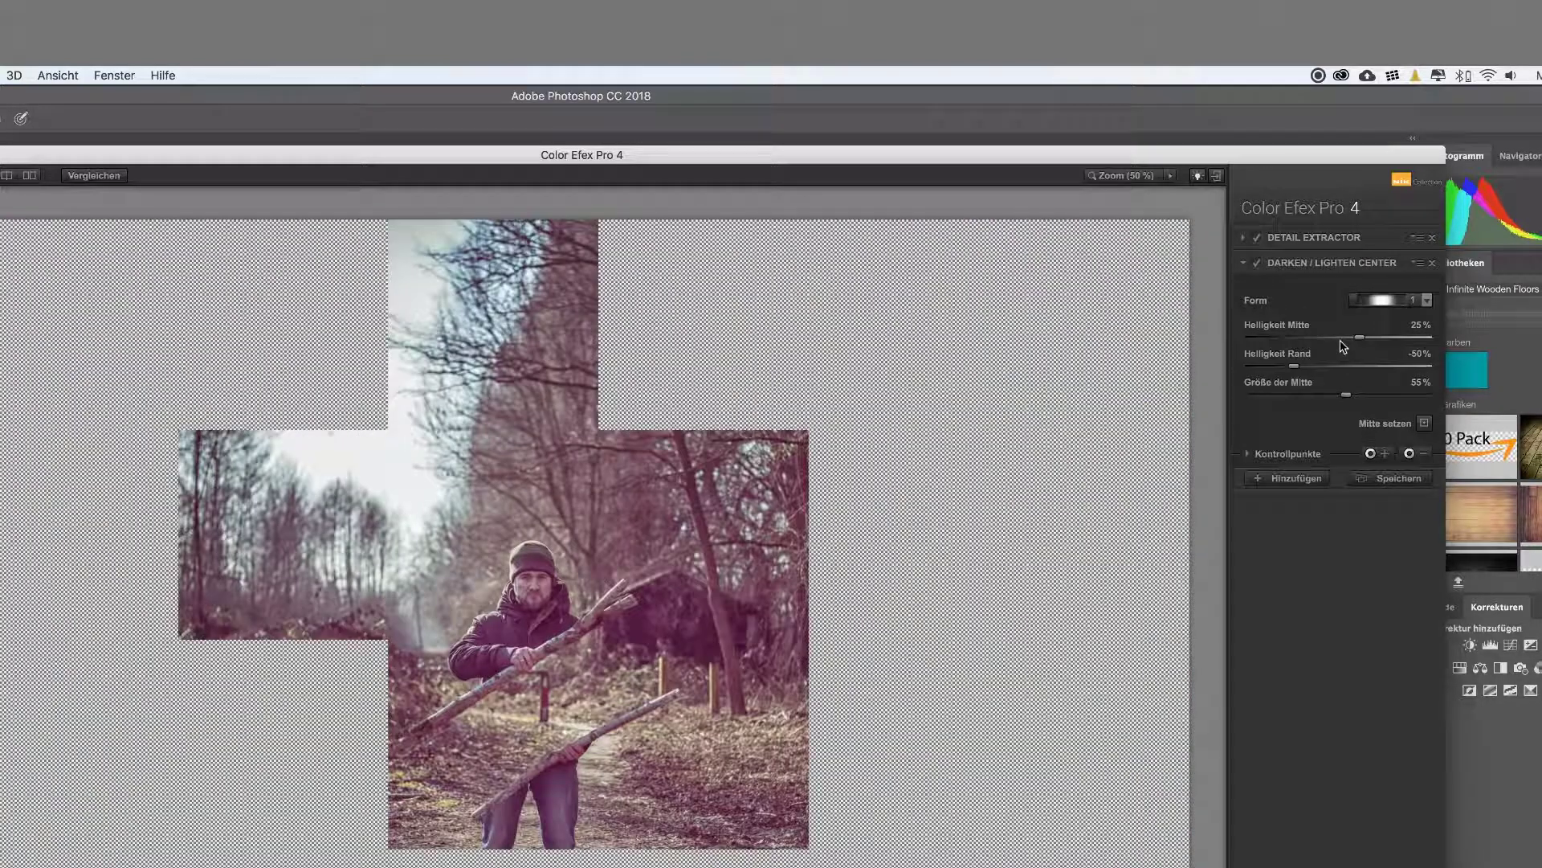
- Centre Darken/Lighten on the man: edge brightness -83%, centre size 39%, centre brightness 16%
{"action": "left_click", "coordinate": [1422, 423]}
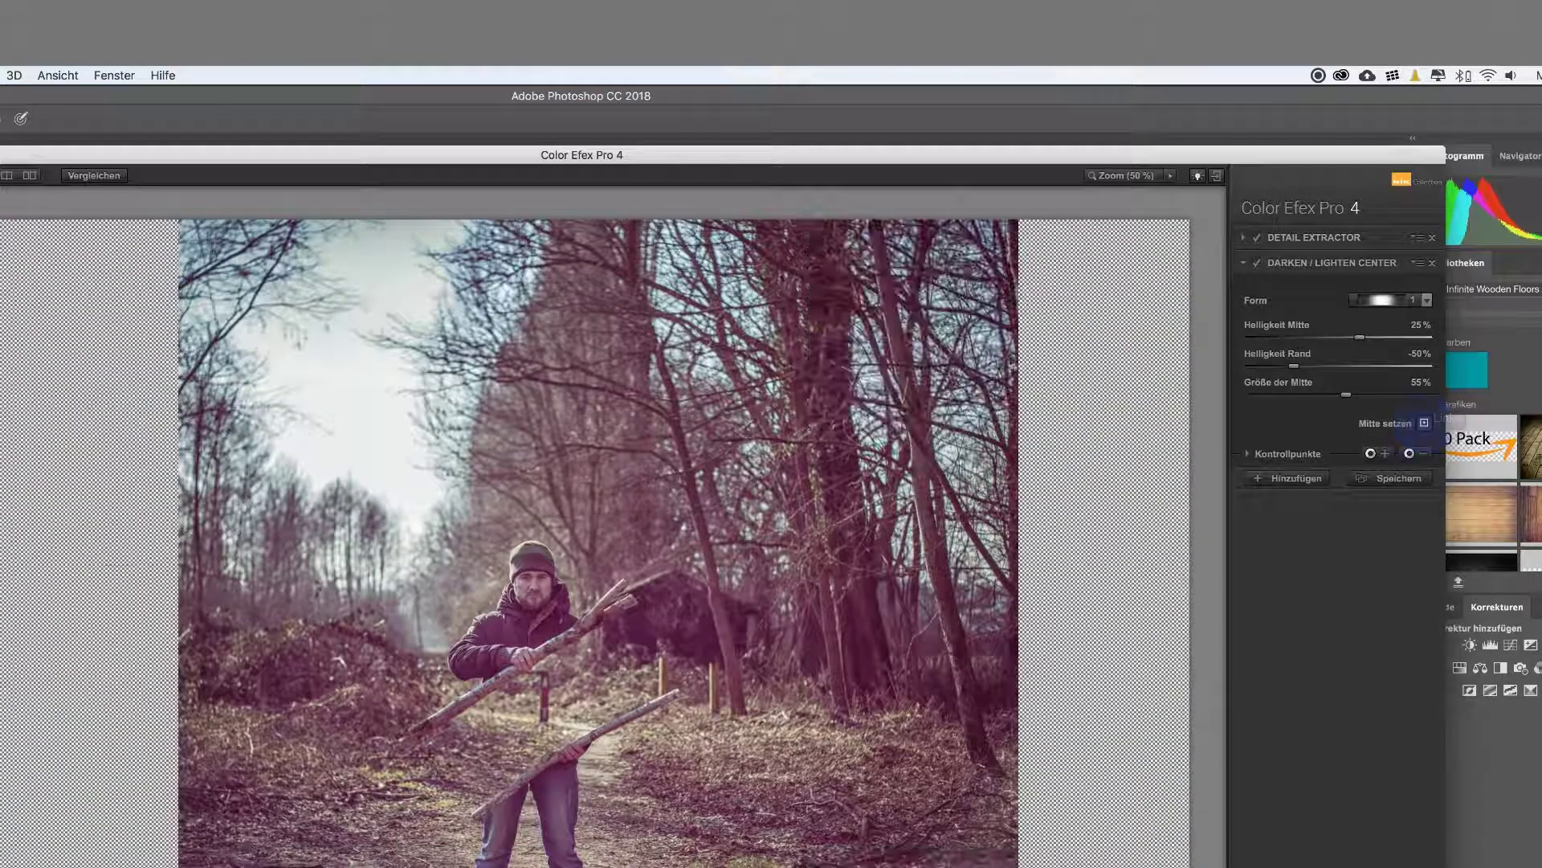
{"action": "left_click", "coordinate": [536, 633]}
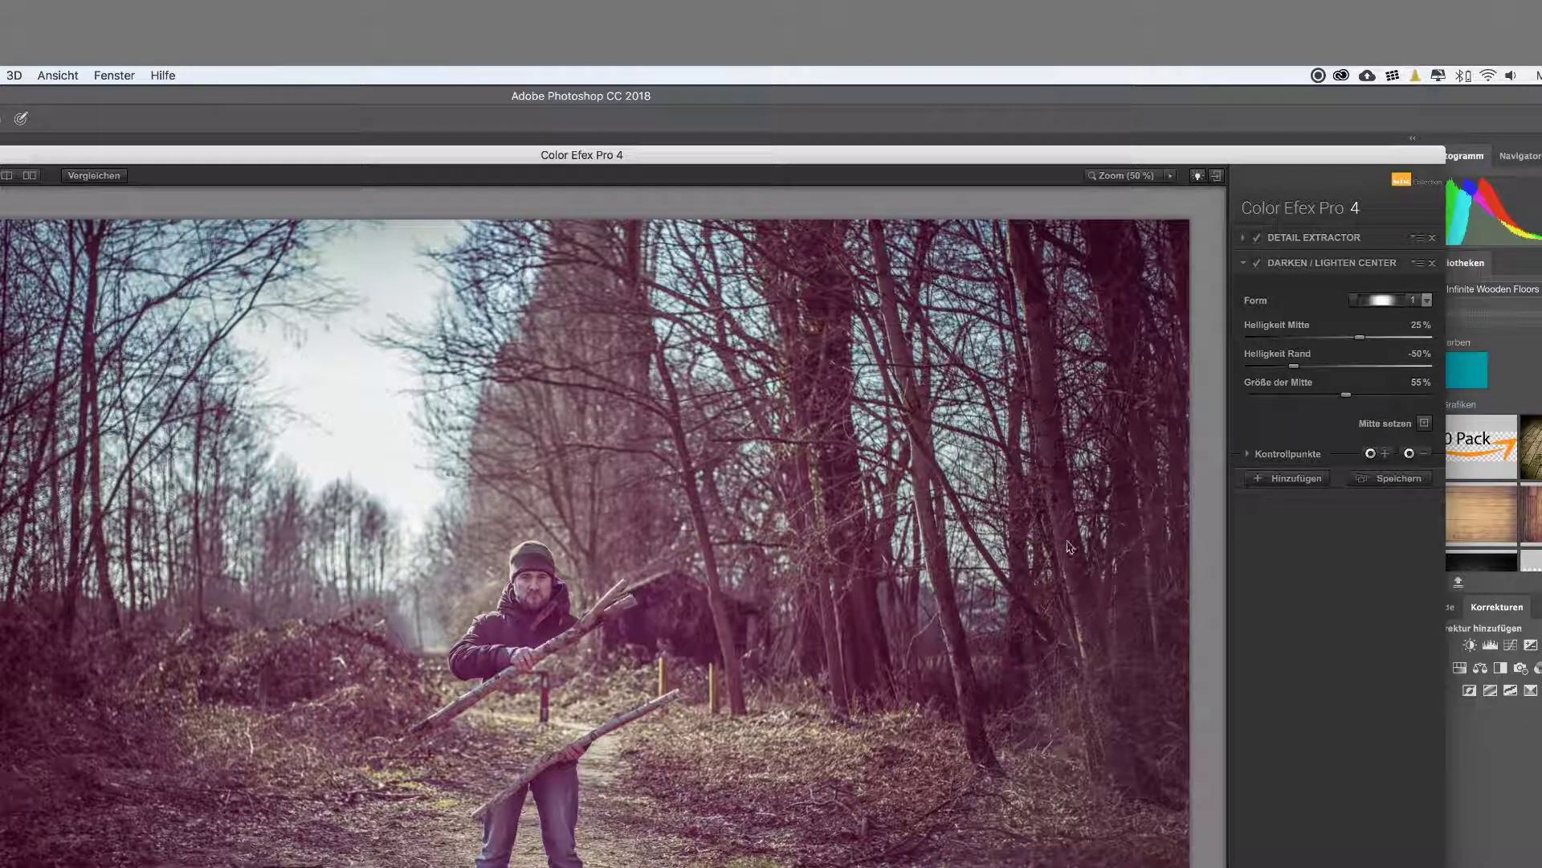
{"action": "left_click", "coordinate": [1283, 366]}
{"action": "left_click", "coordinate": [1318, 394]}
{"action": "left_click", "coordinate": [1265, 365]}
{"action": "left_click_drag", "start_coordinate": [1378, 339], "coordinate": [1368, 339]}
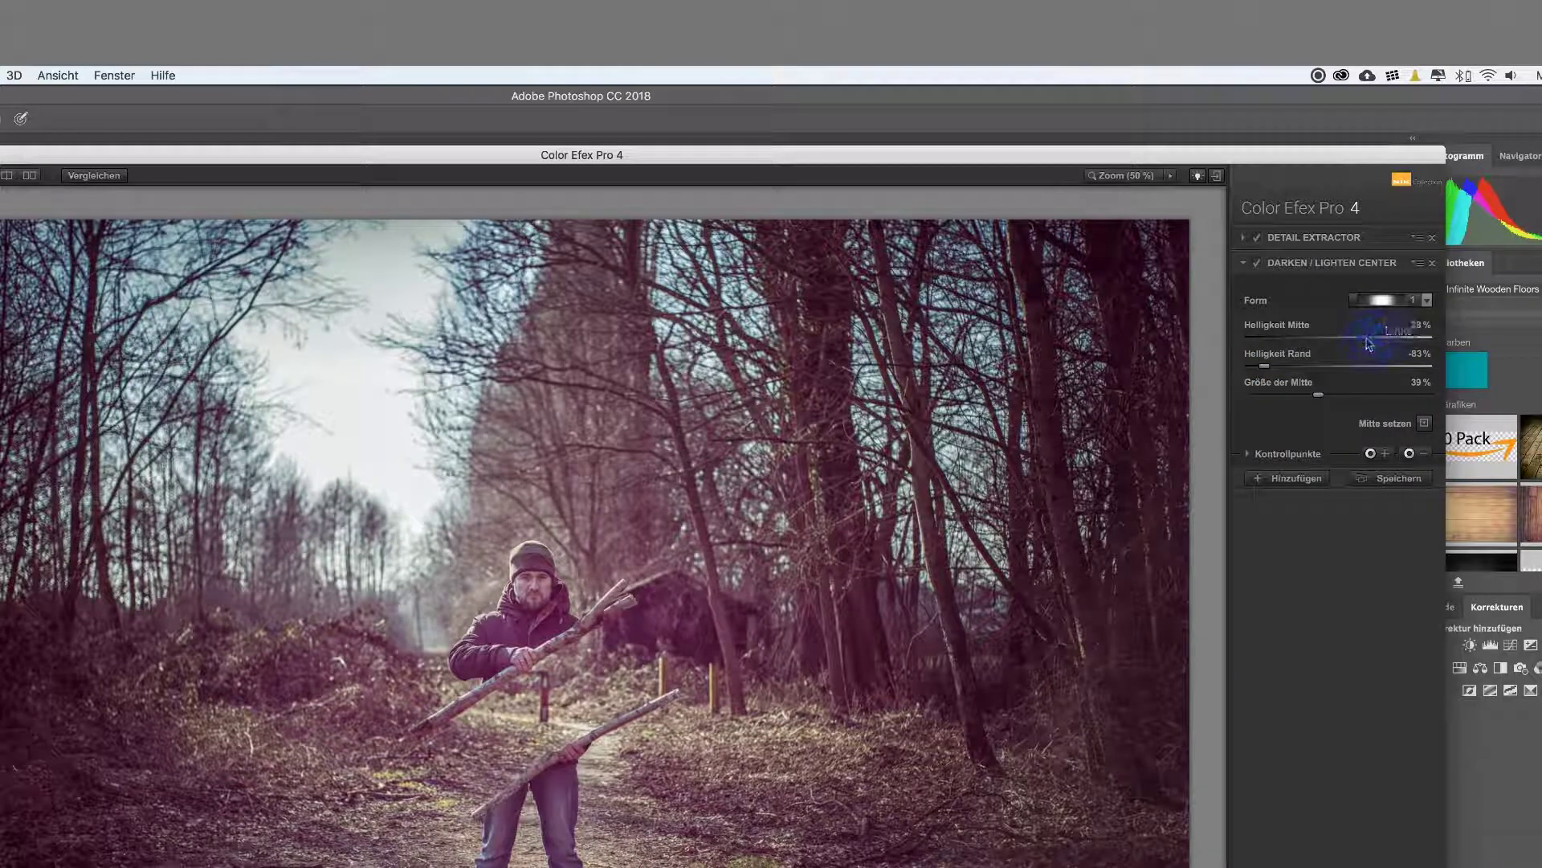
{"action": "left_click_drag", "start_coordinate": [1370, 344], "coordinate": [1357, 346]}
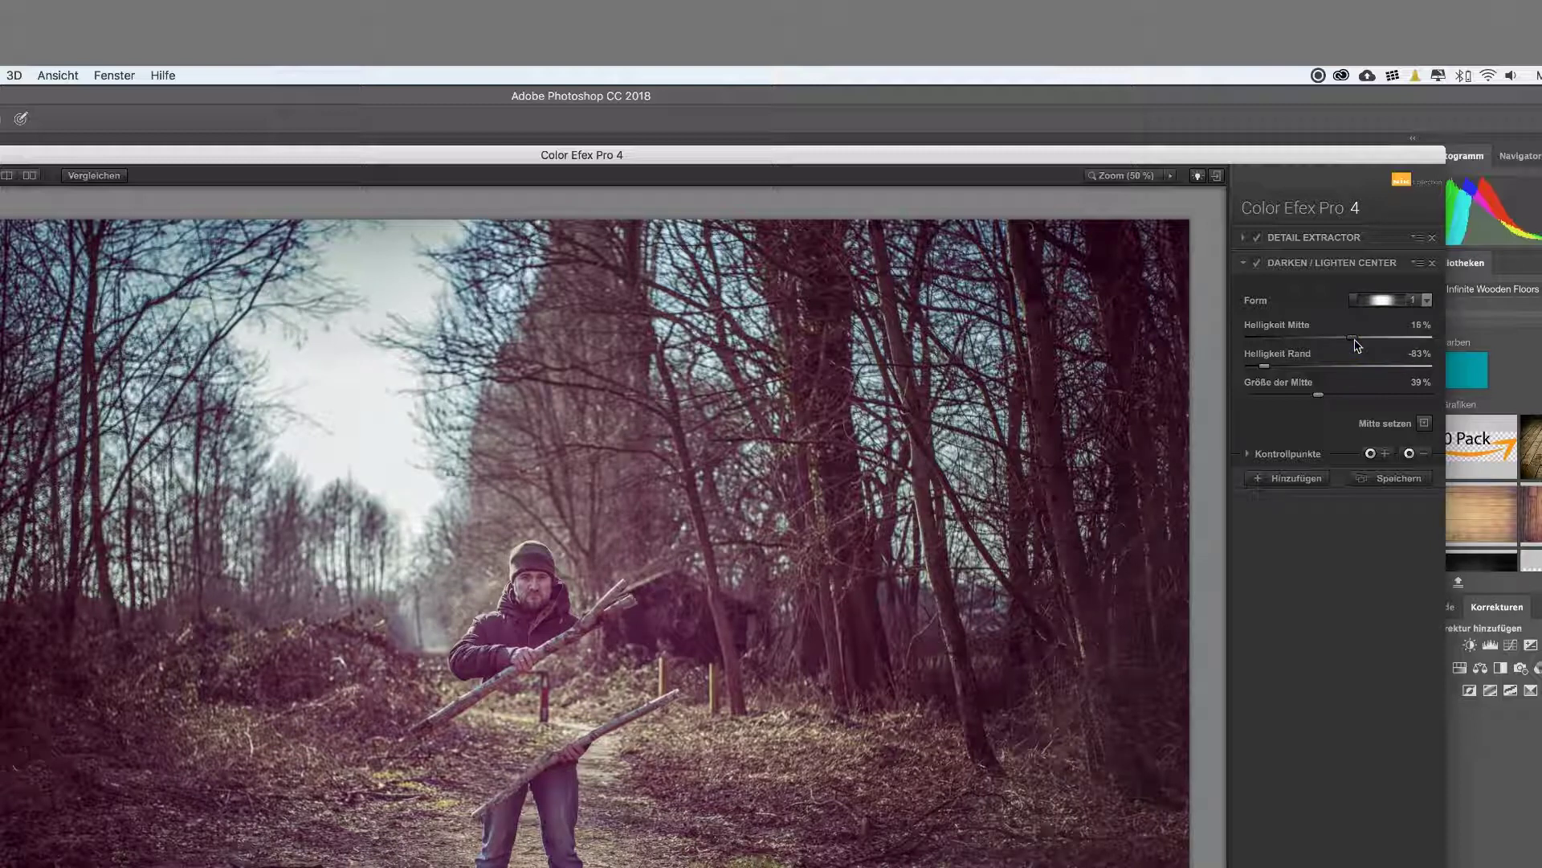
{"action": "left_click", "coordinate": [1308, 479]}
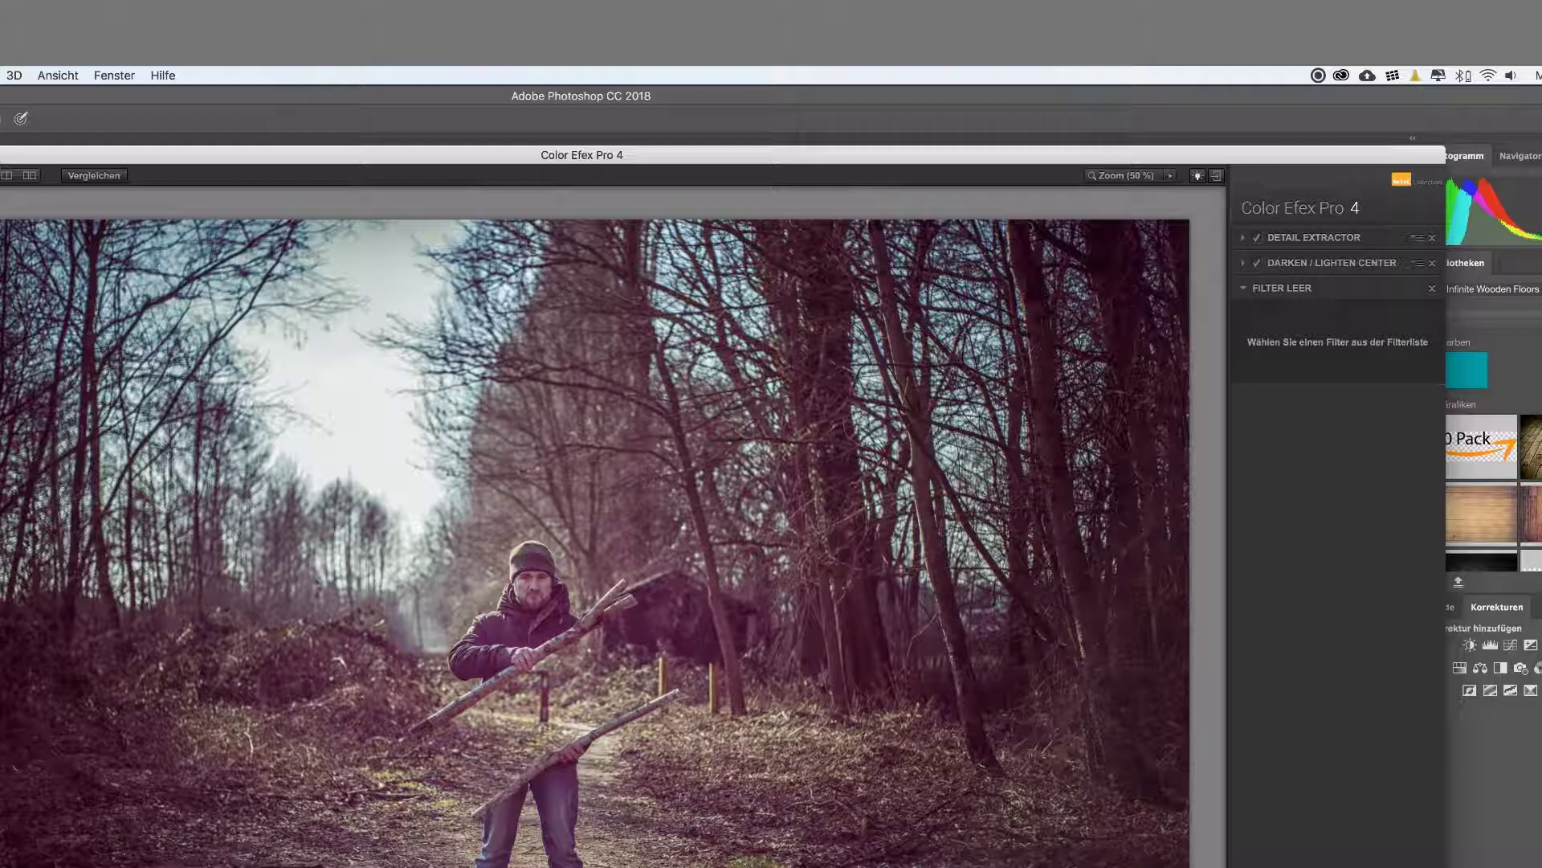
- Add Cross Processing with method L08 at about 13% strength and apply the filter stack
{"action": "left_click", "coordinate": [129, 458]}
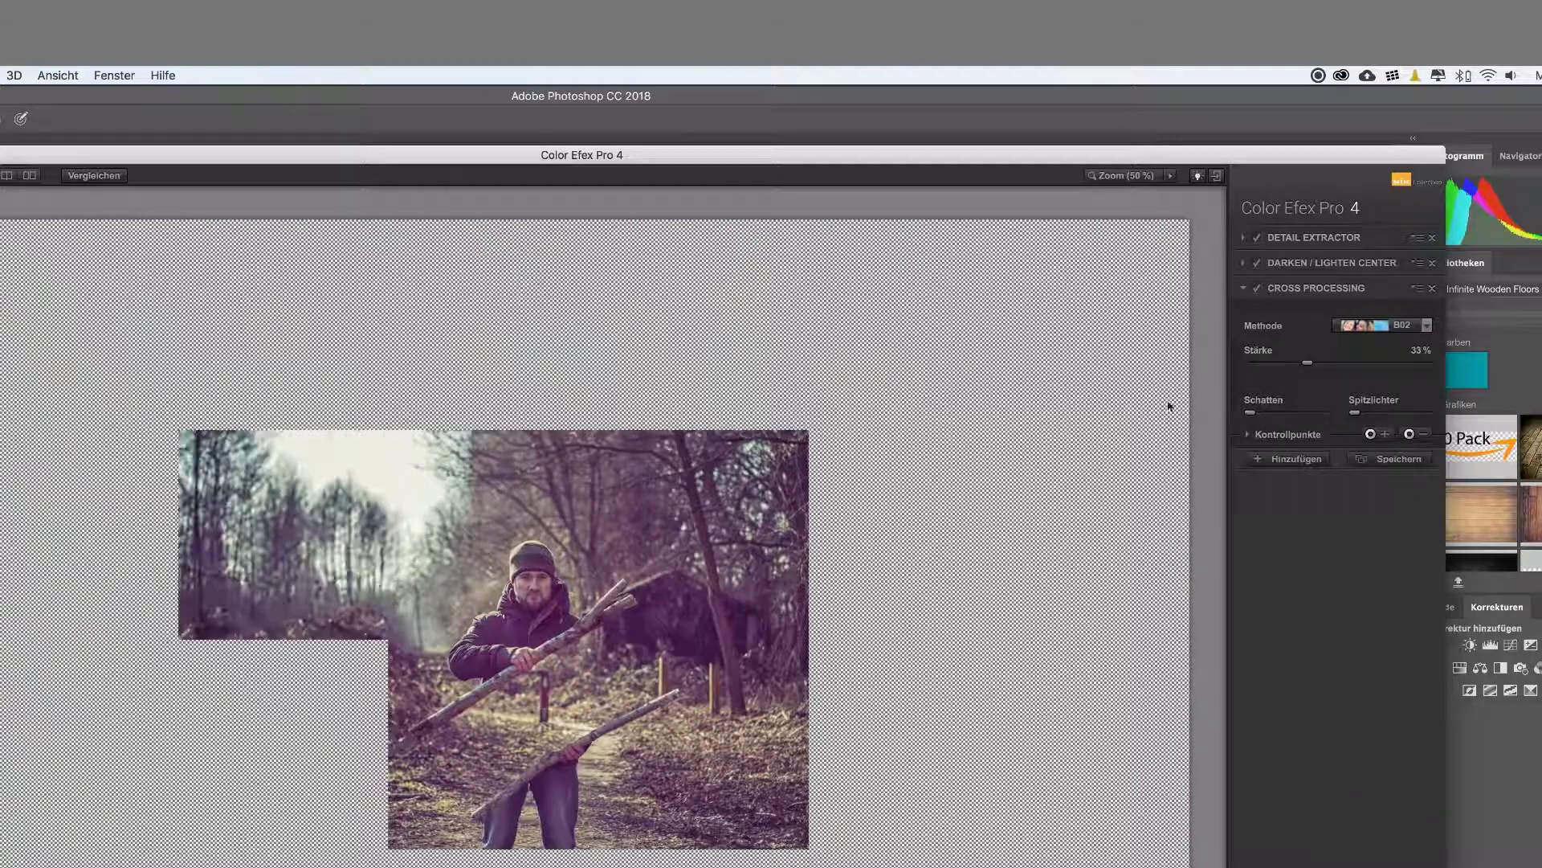
{"action": "left_click", "coordinate": [1327, 363]}
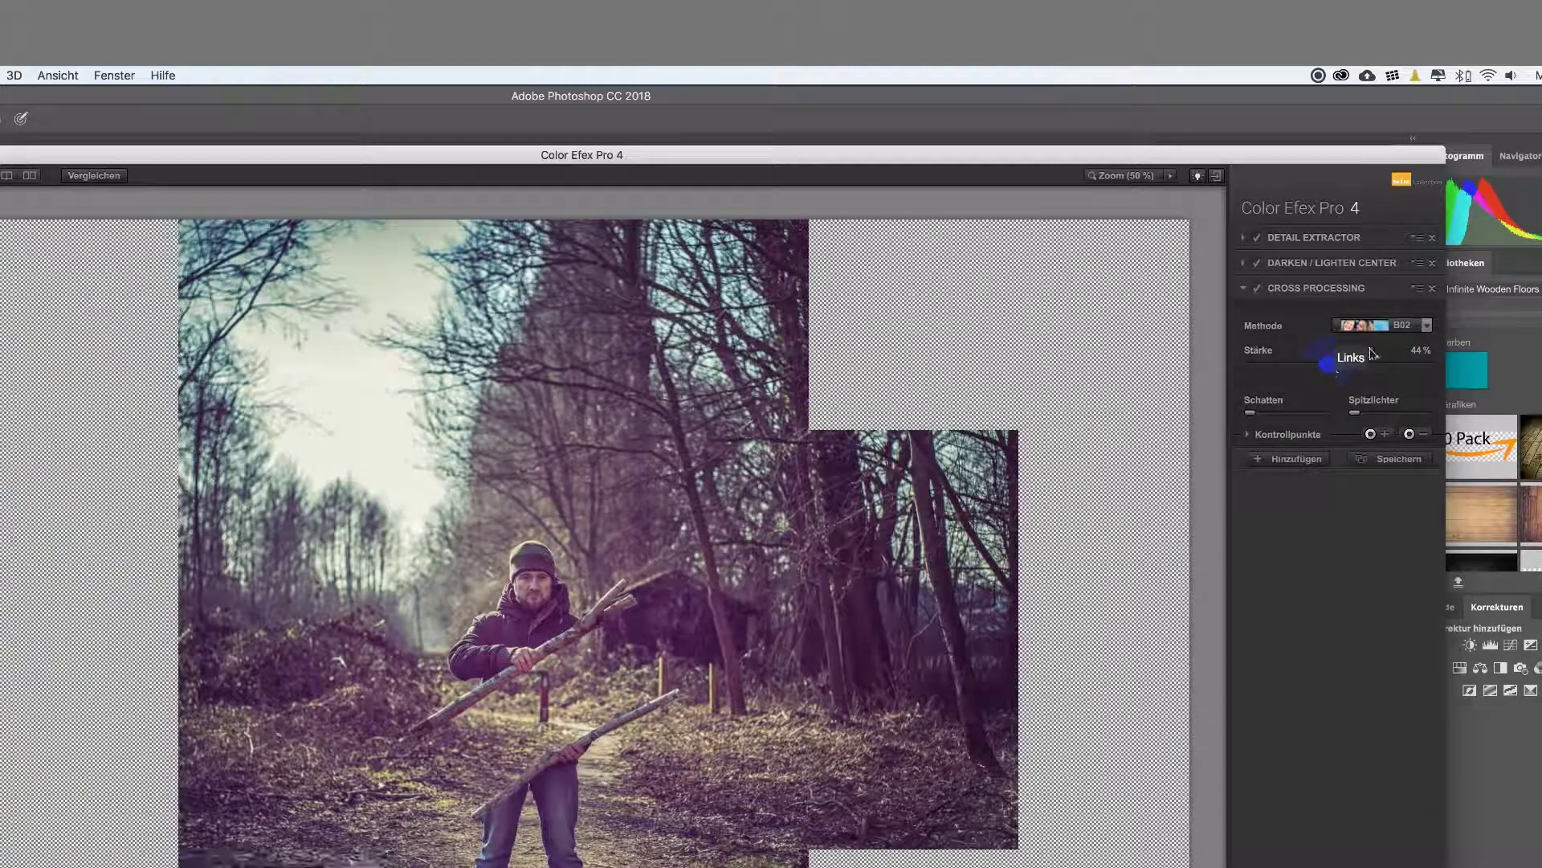
{"action": "left_click", "coordinate": [1426, 325]}
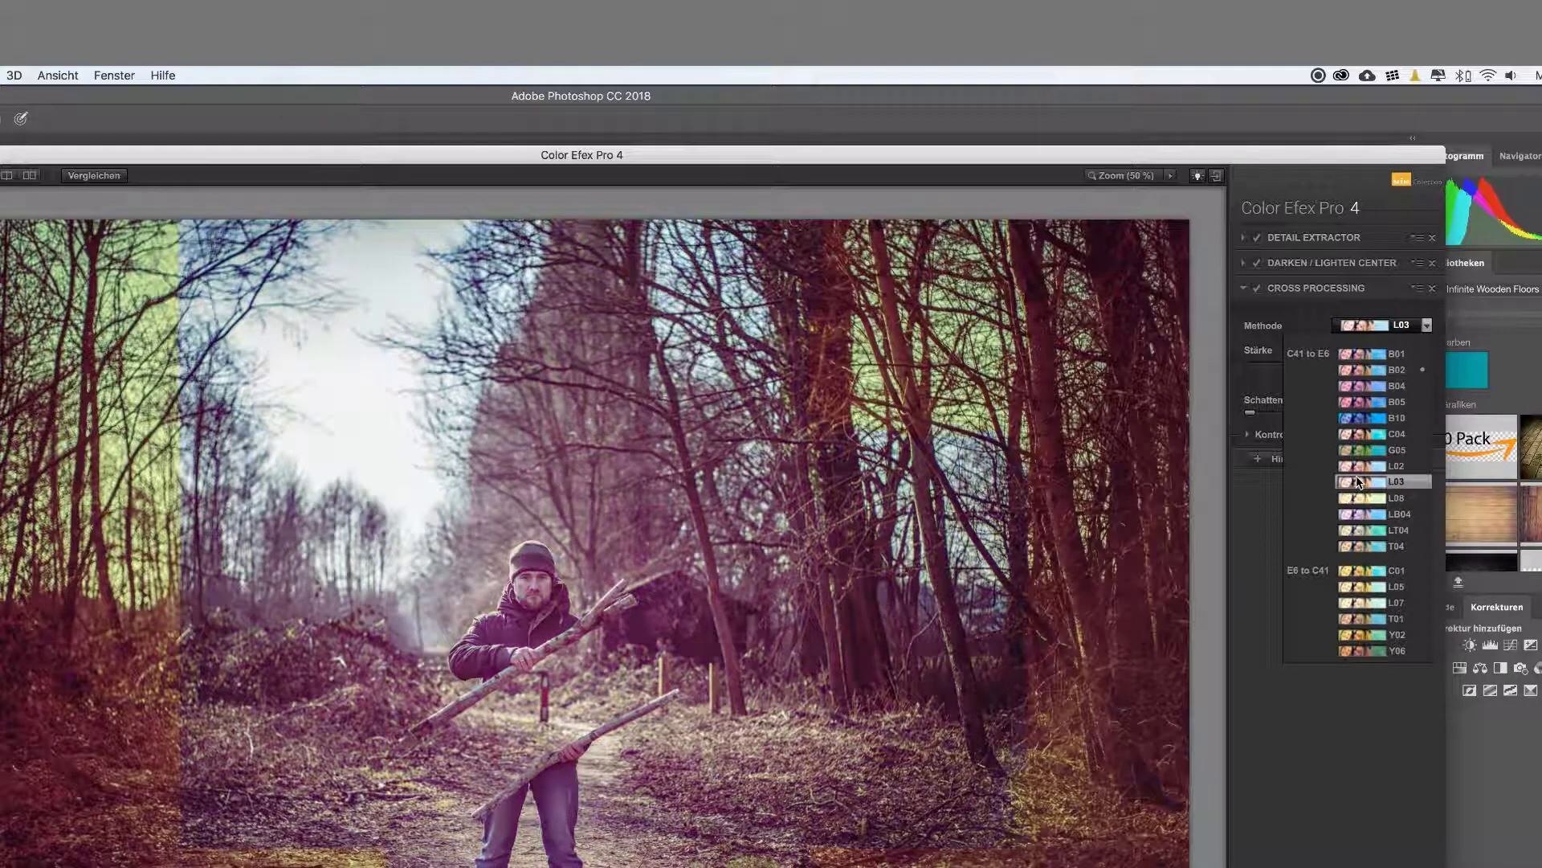
{"action": "left_click", "coordinate": [1357, 498]}
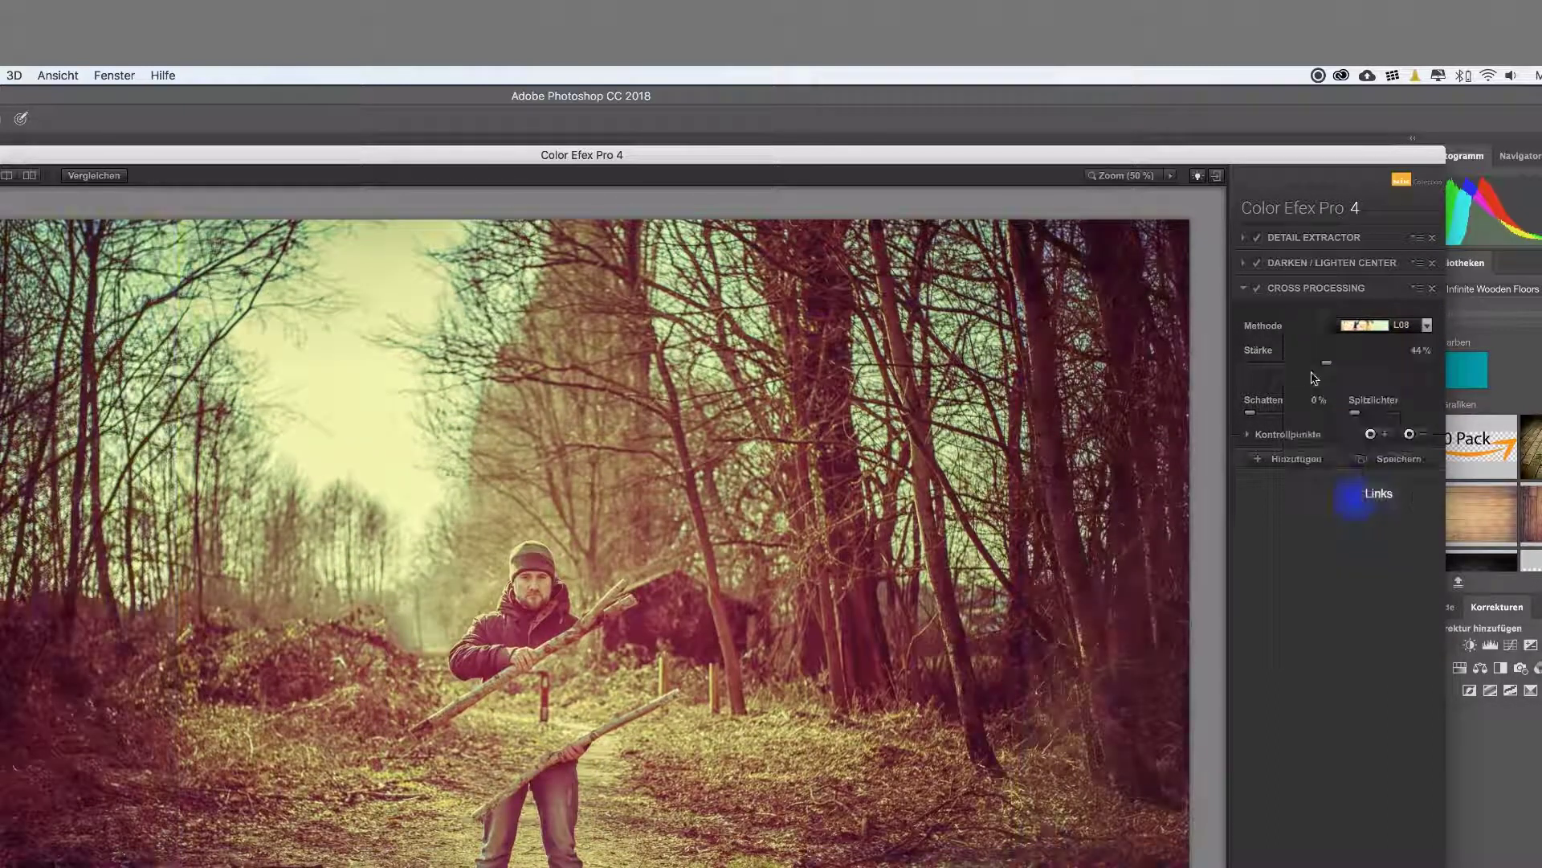
{"action": "left_click_drag", "start_coordinate": [1326, 362], "coordinate": [1276, 363]}
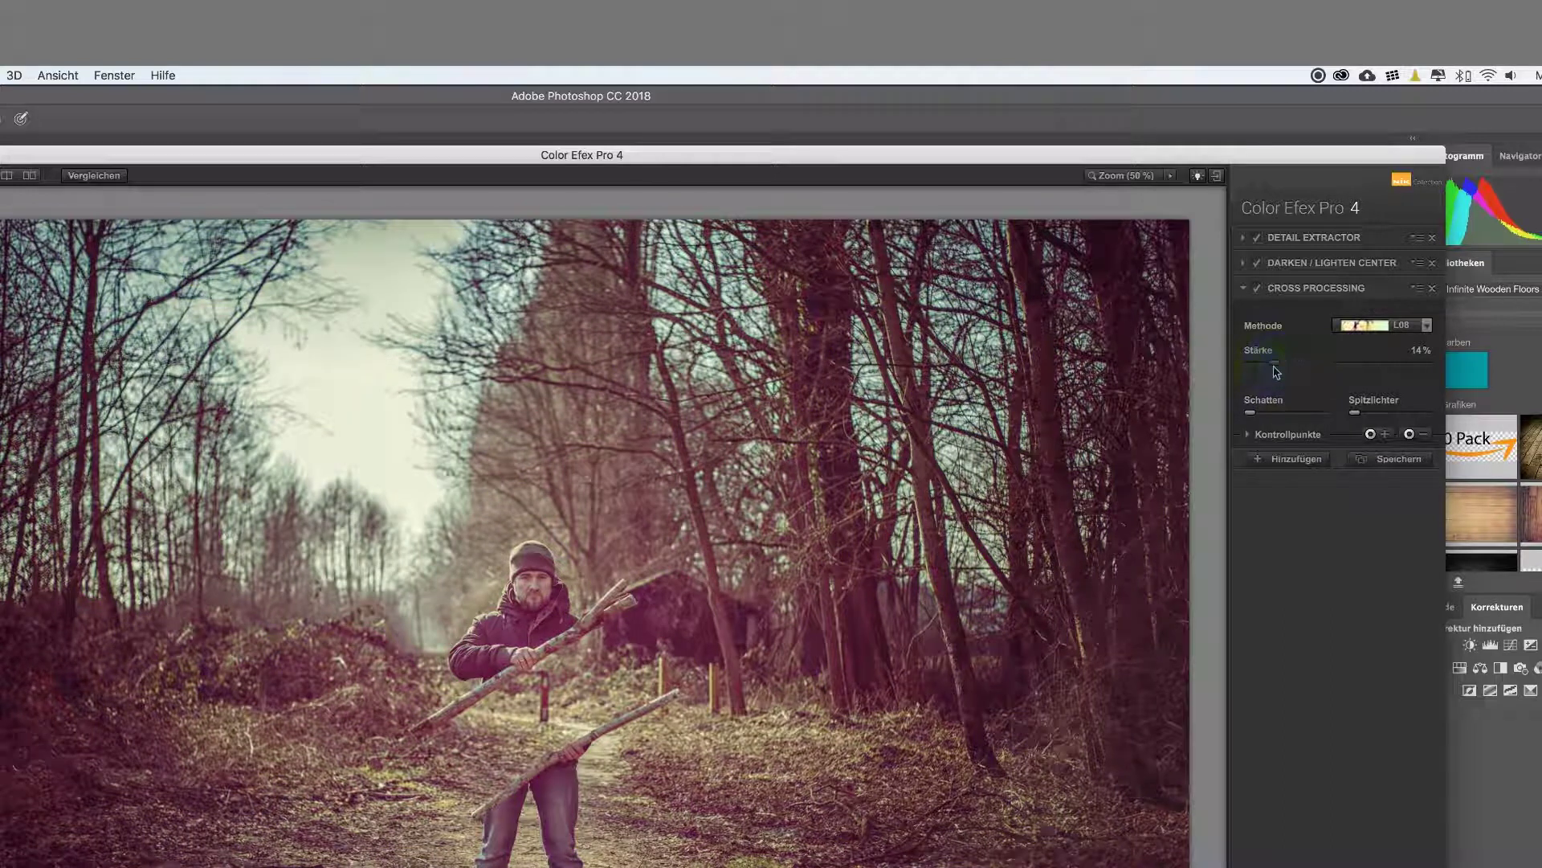
{"action": "left_click_drag", "start_coordinate": [1277, 369], "coordinate": [1274, 370]}
{"action": "left_click", "coordinate": [1293, 459]}
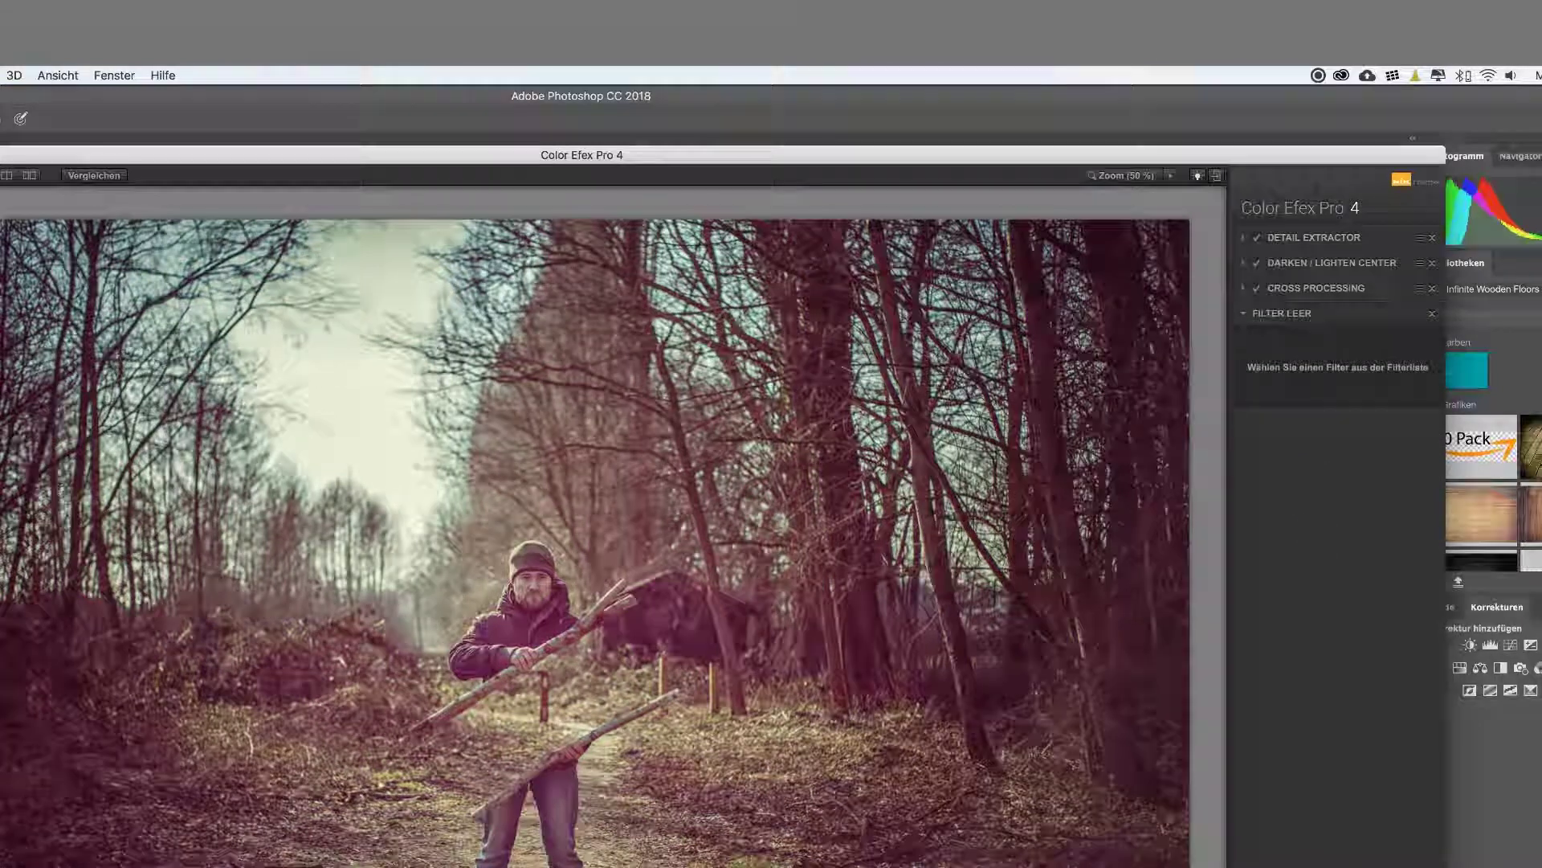
{"action": "key", "text": "Return"}
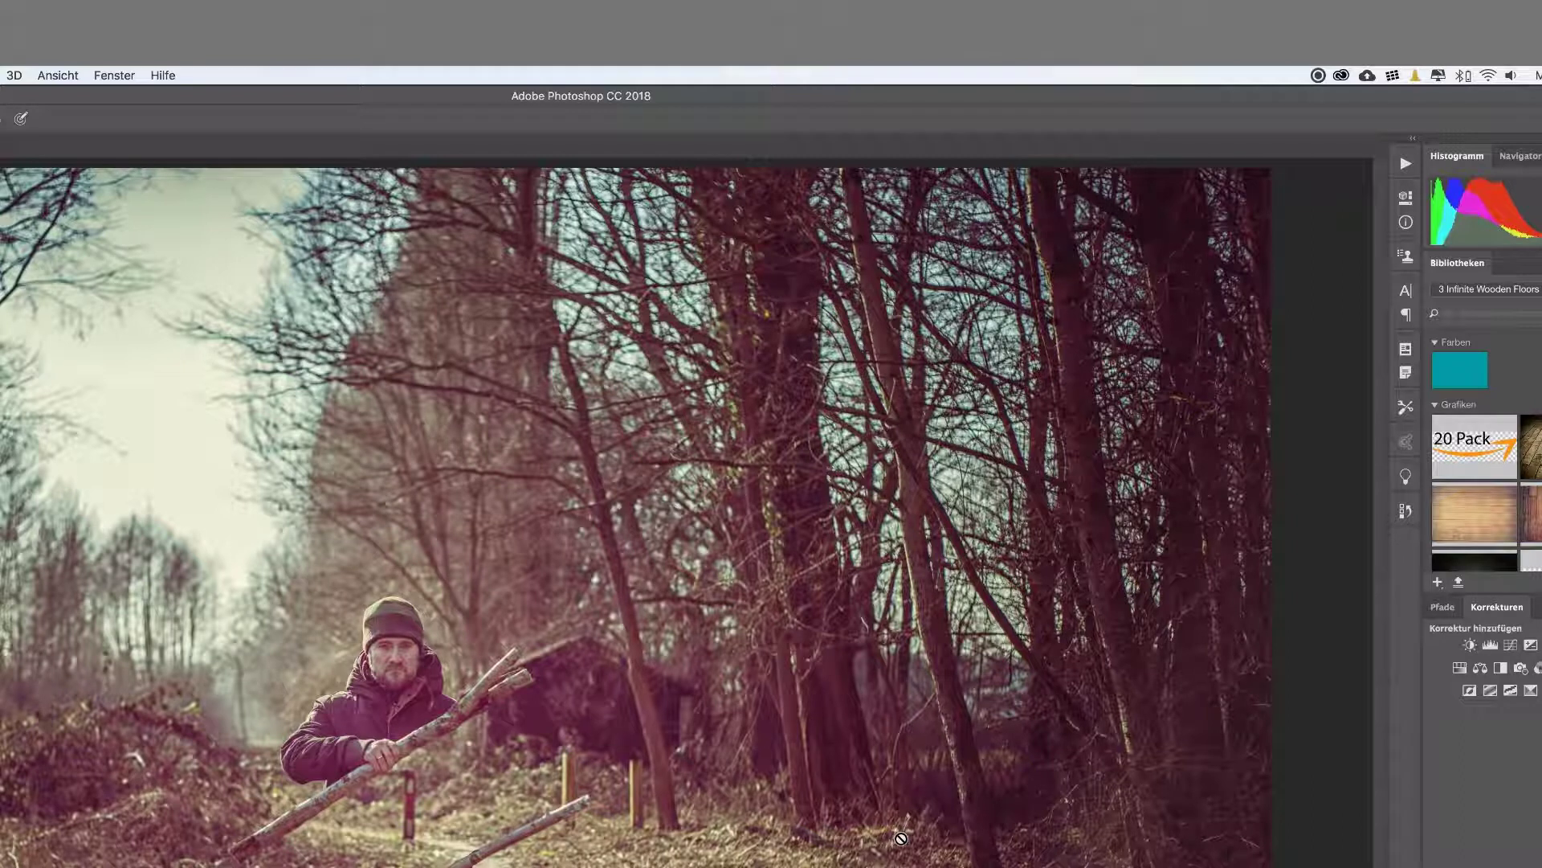
- Zoom out to view the whole composite with the Color Efex grade applied
{"action": "key", "text": "super+minus"}
{"action": "key", "text": "super+minus"}
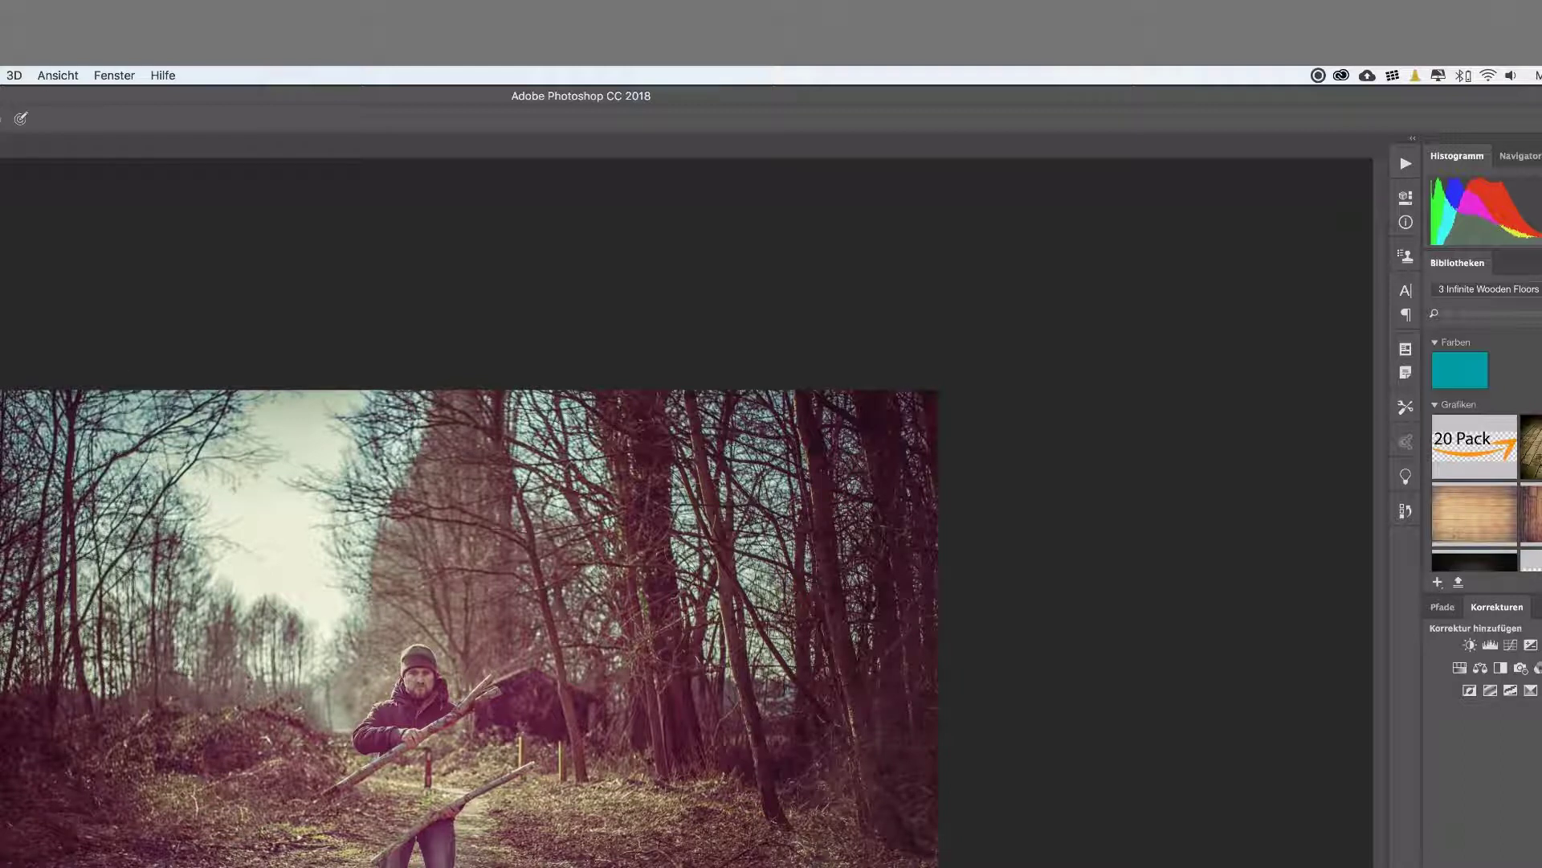
- Merge visible layers, heal out the red stake below the man's hands, then undo one step
{"action": "left_click", "coordinate": [1, 75]}
{"action": "left_click", "coordinate": [40, 729]}
{"action": "key", "text": "j"}
{"action": "mouse_move", "coordinate": [428, 804]}
{"action": "left_mouse_down"}
{"action": "mouse_move", "coordinate": [430, 767]}
{"action": "mouse_move", "coordinate": [406, 743]}
{"action": "left_mouse_up"}
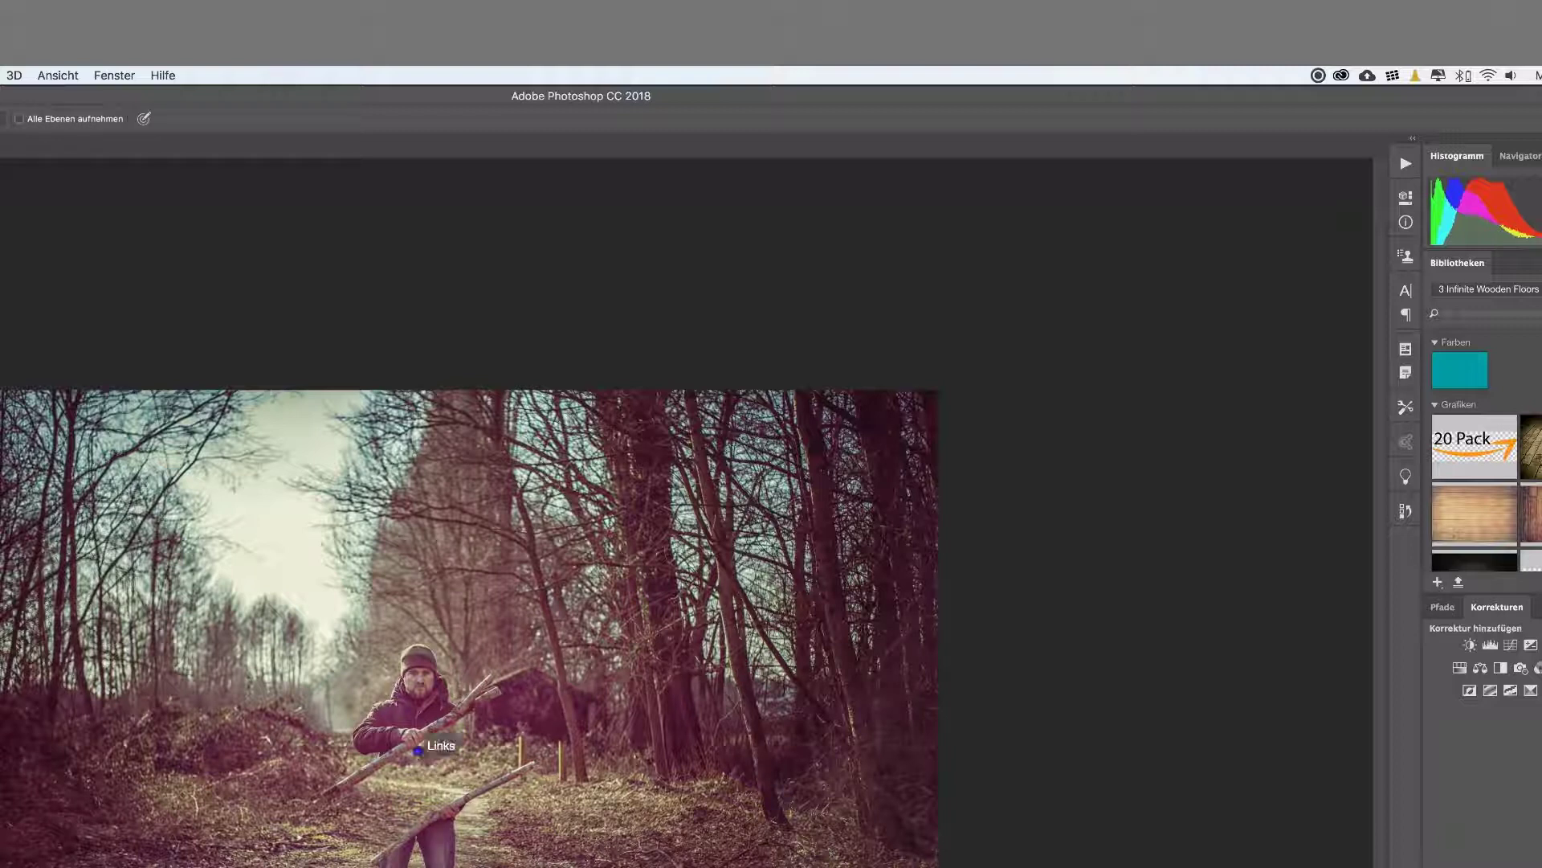
{"action": "left_click", "coordinate": [347, 747]}
{"action": "left_click", "coordinate": [1405, 509]}
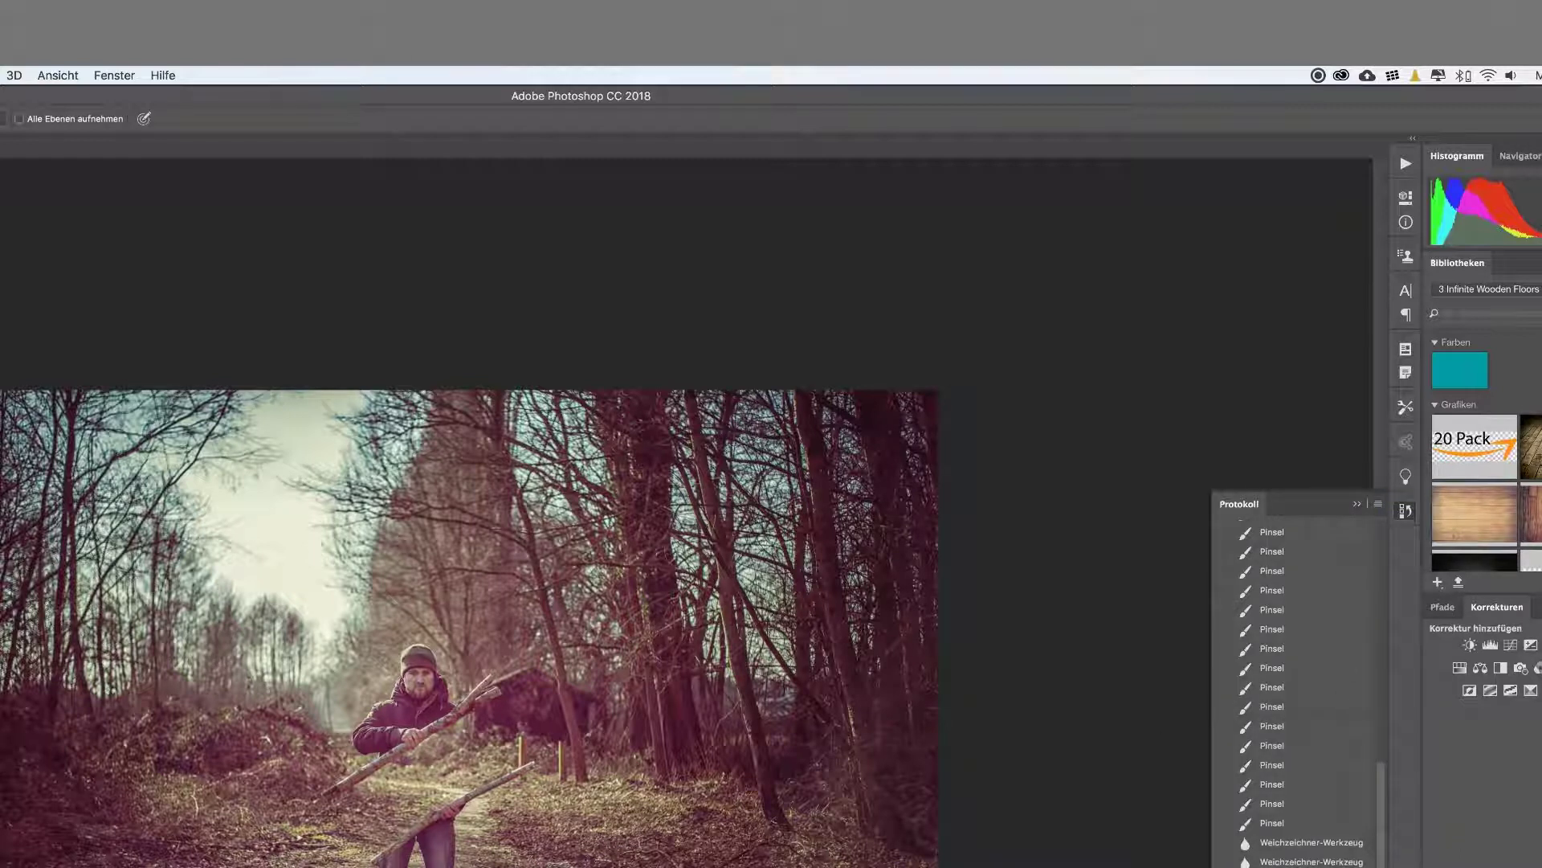
{"action": "key", "text": "ctrl+z"}
{"action": "key", "text": "ctrl+z"}
{"action": "key", "text": "ctrl+z"}
{"action": "key", "text": "ctrl+z"}
{"action": "key", "text": "ctrl+z"}
- In Camera Raw Filter set clarity +32, blacks +14, shadows +18, whites -18, exposure +0.20
{"action": "left_click", "coordinate": [1357, 503]}
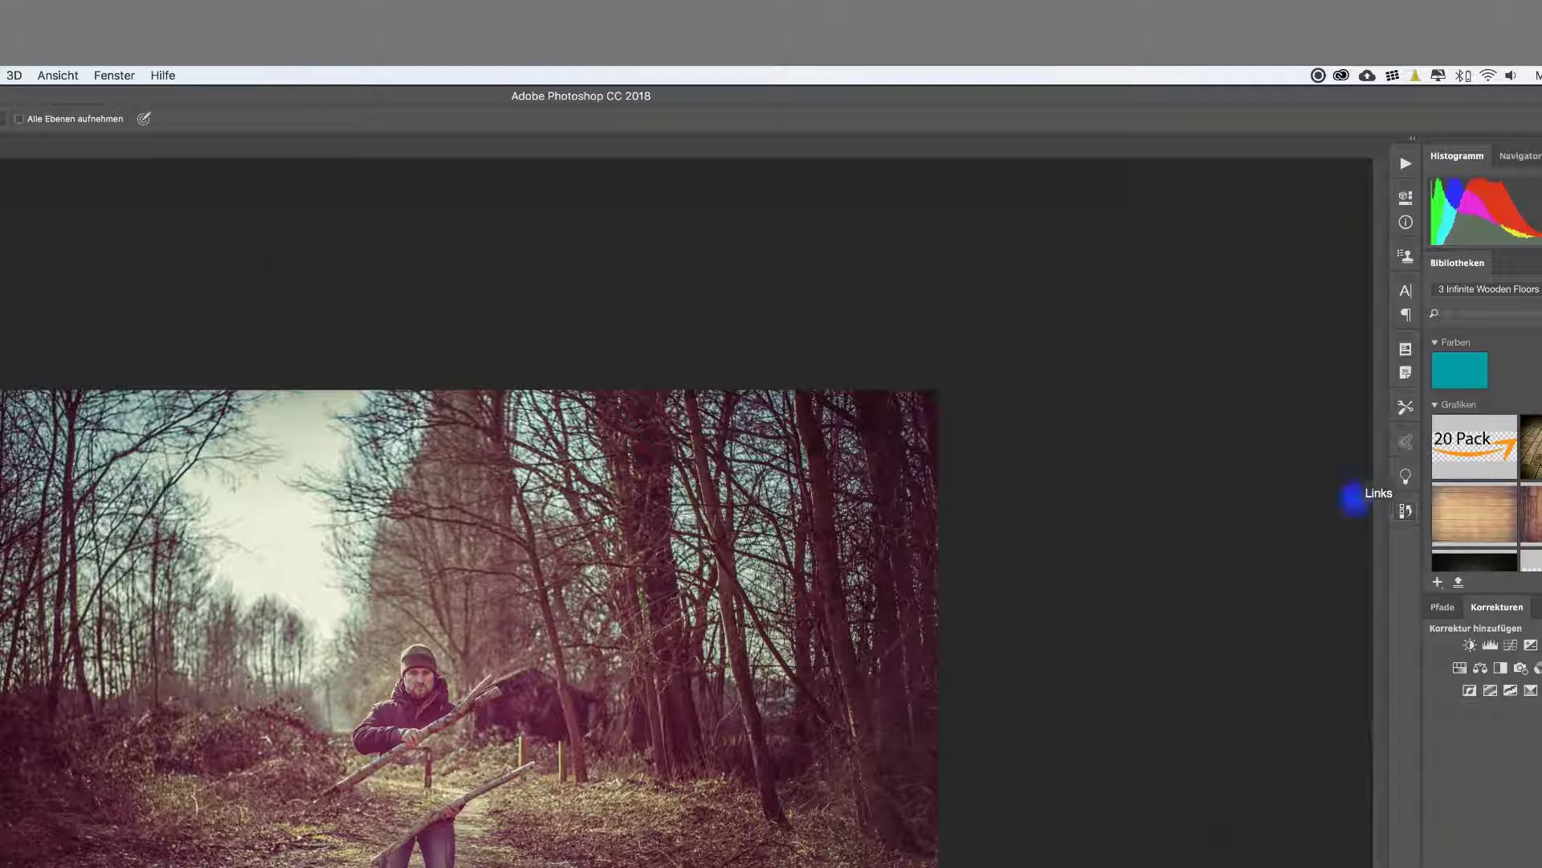
{"action": "left_click", "coordinate": [1, 76]}
{"action": "left_click", "coordinate": [69, 162]}
{"action": "left_click", "coordinate": [1018, 609]}
{"action": "left_click_drag", "start_coordinate": [1020, 613], "coordinate": [1026, 609]}
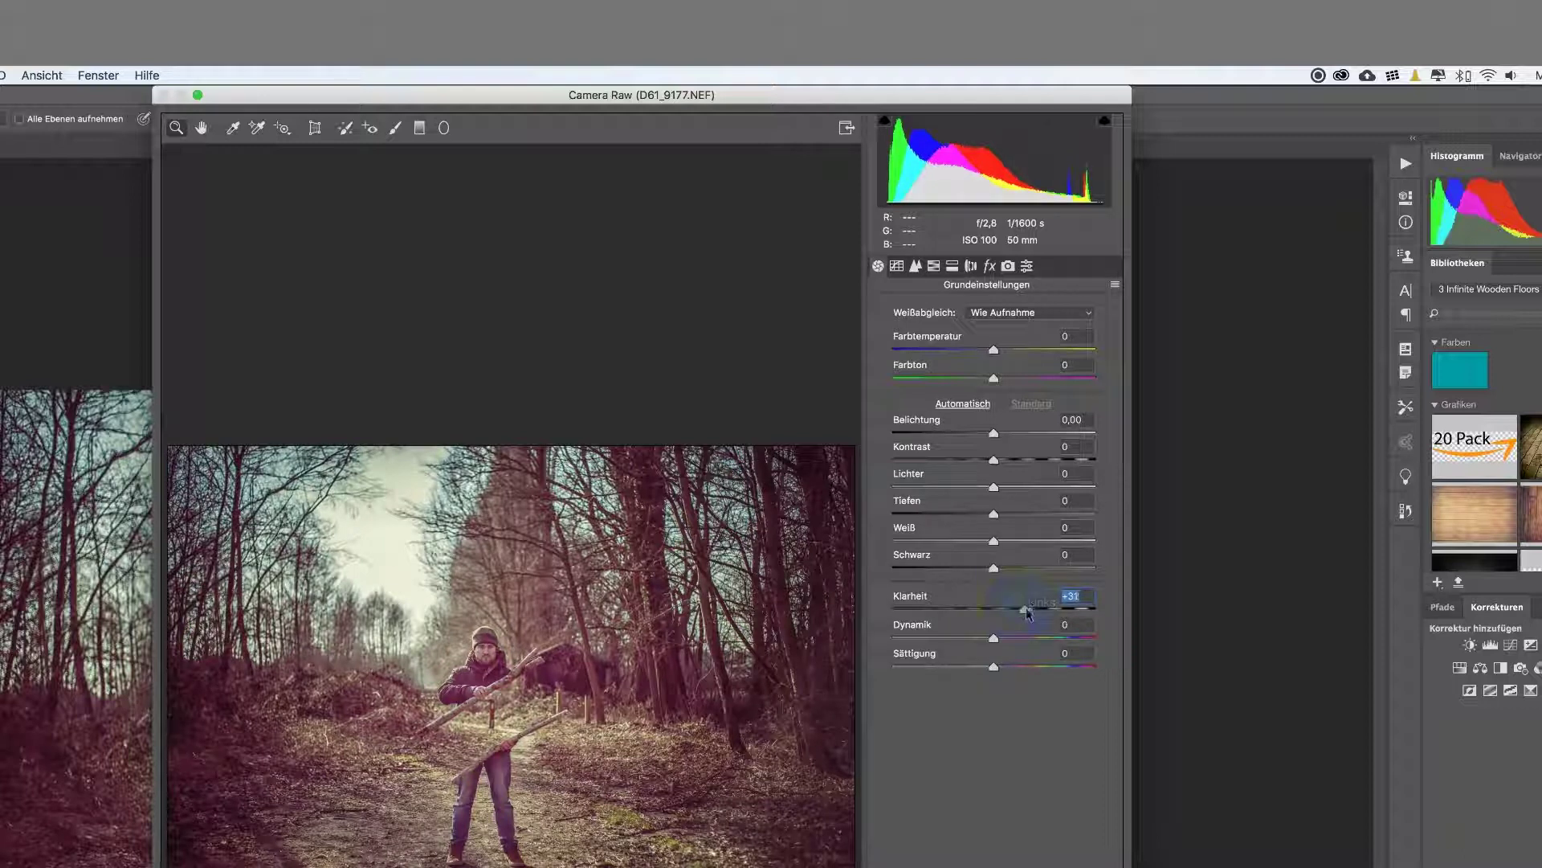
{"action": "left_click", "coordinate": [1009, 568]}
{"action": "left_click", "coordinate": [1010, 513]}
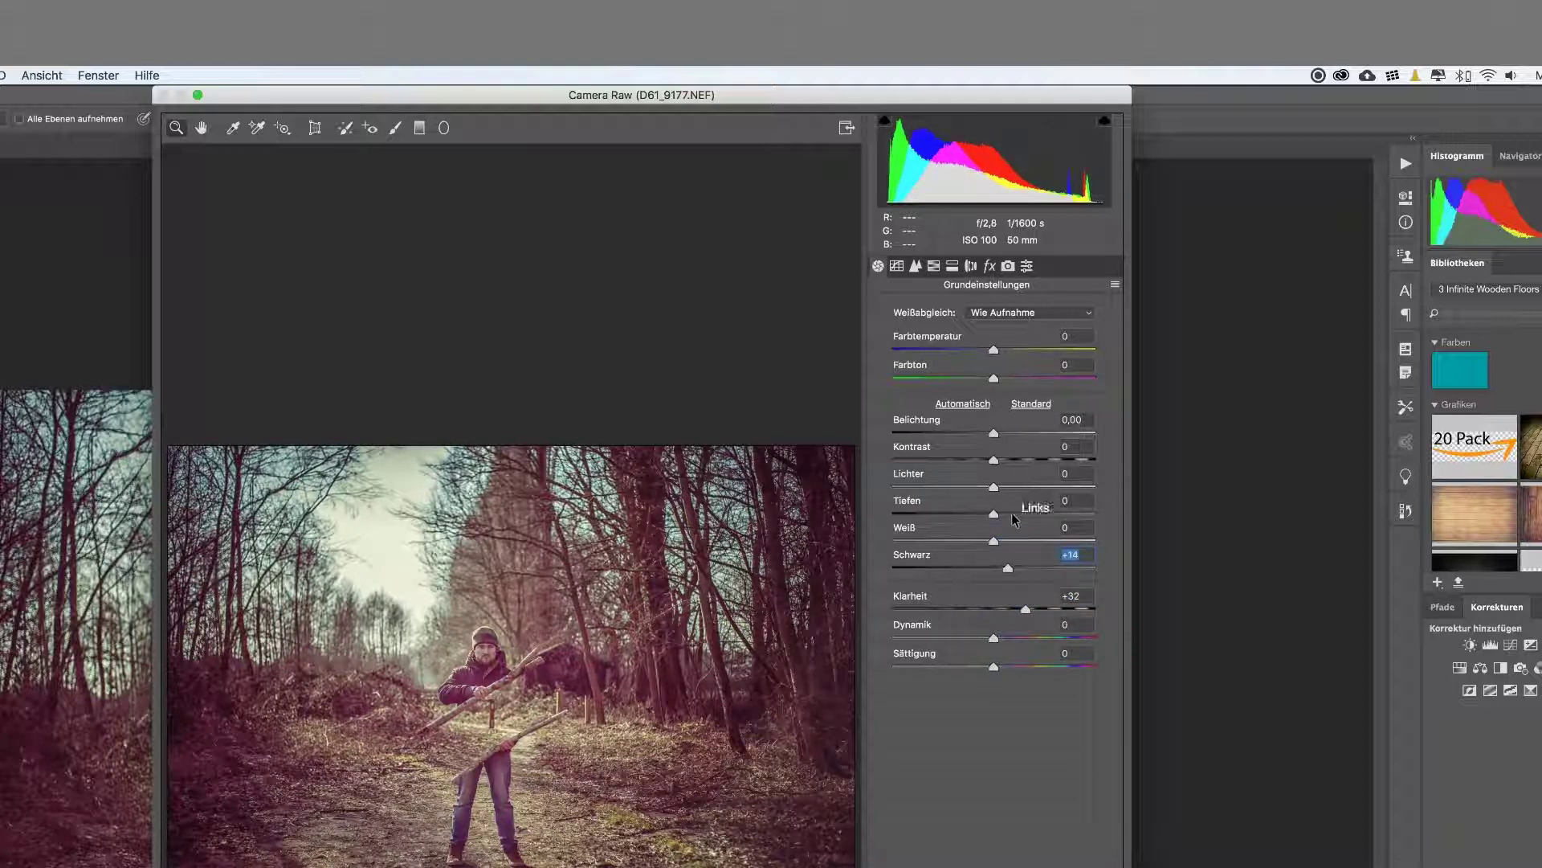
{"action": "left_click", "coordinate": [972, 541]}
{"action": "left_click_drag", "start_coordinate": [972, 541], "coordinate": [975, 541]}
{"action": "left_click", "coordinate": [997, 434]}
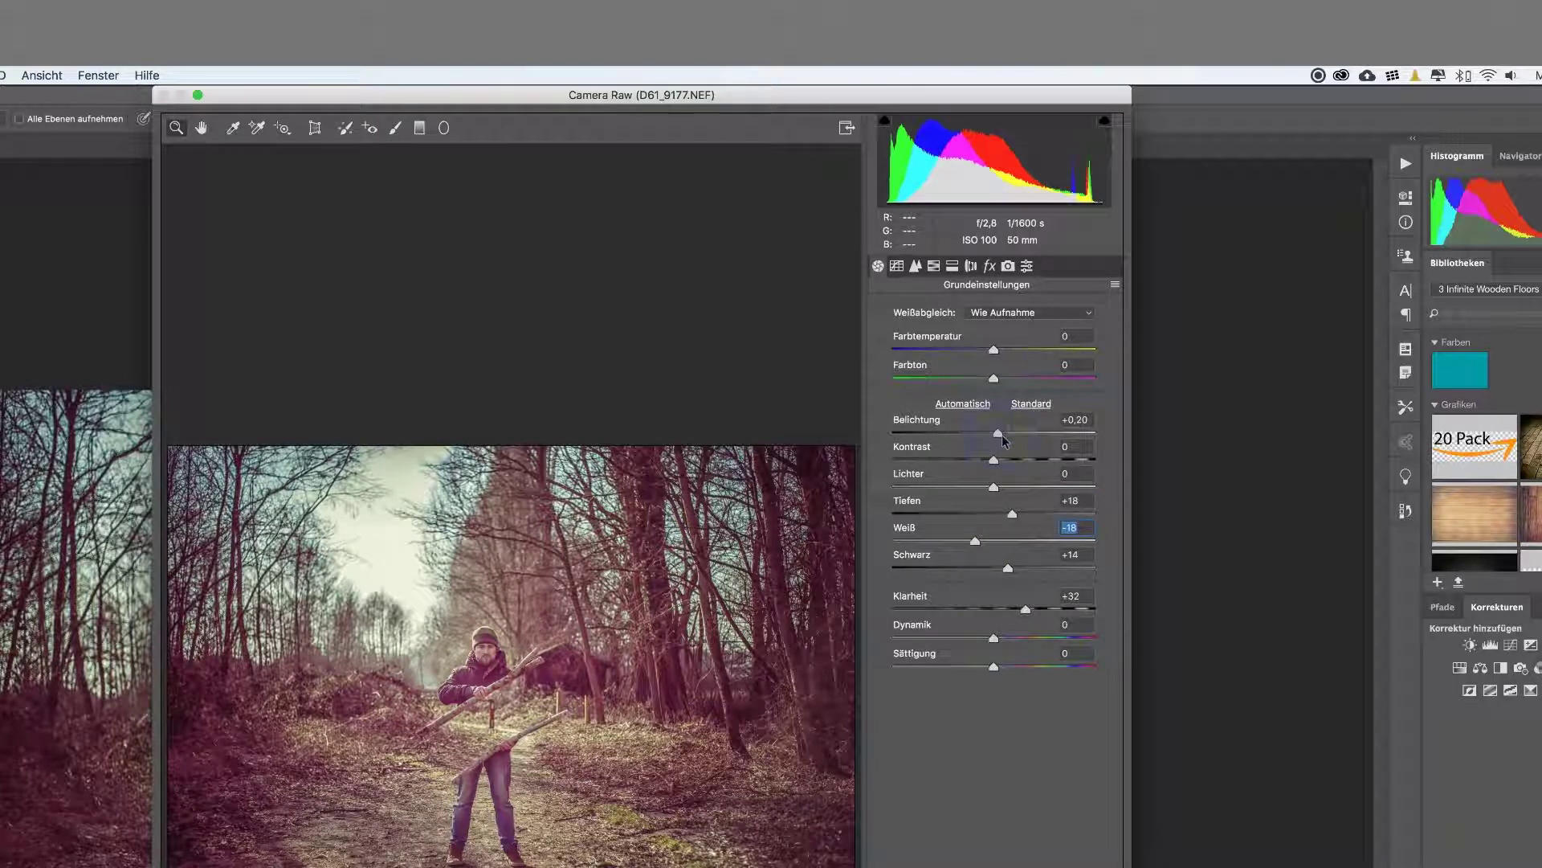
- Add a lens-correction vignette of -48 with midpoint 17 and apply the Camera Raw edits
{"action": "left_click", "coordinate": [972, 266]}
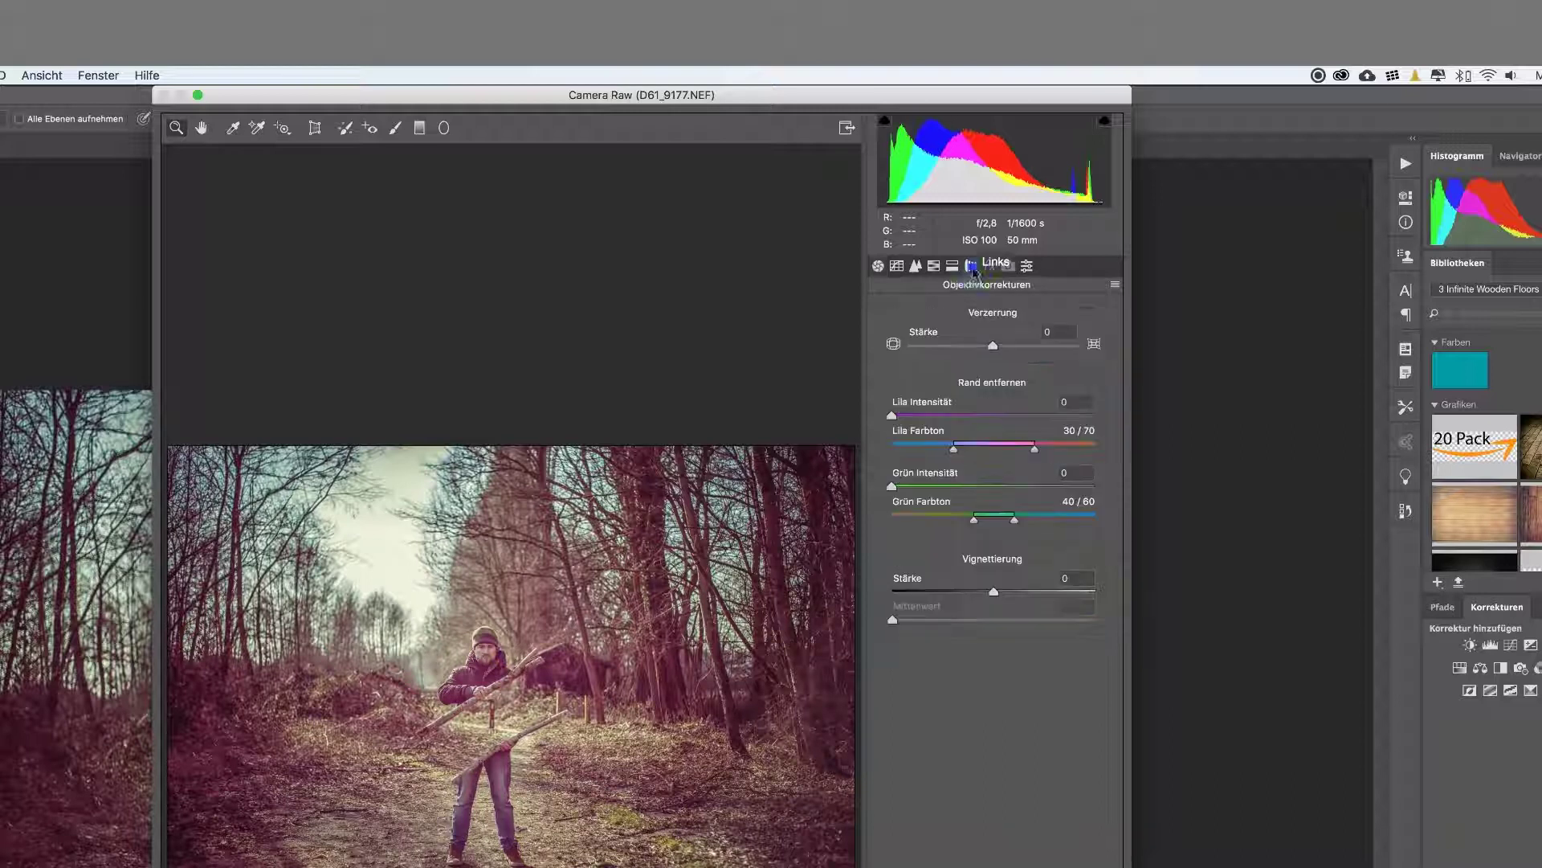
{"action": "left_click", "coordinate": [946, 592]}
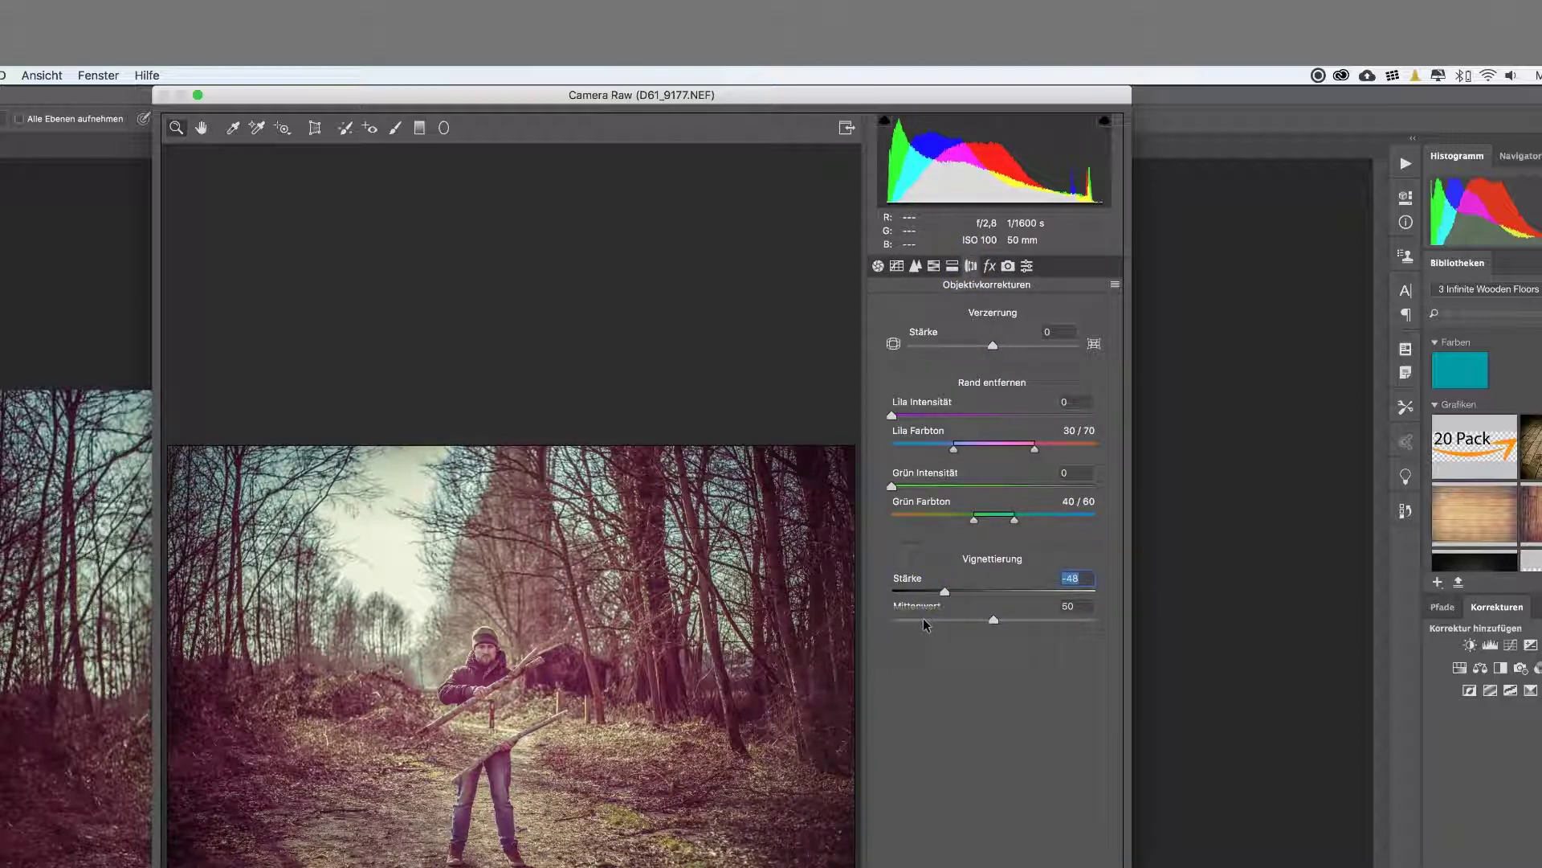
{"action": "left_click", "coordinate": [927, 623]}
{"action": "left_click", "coordinate": [928, 622]}
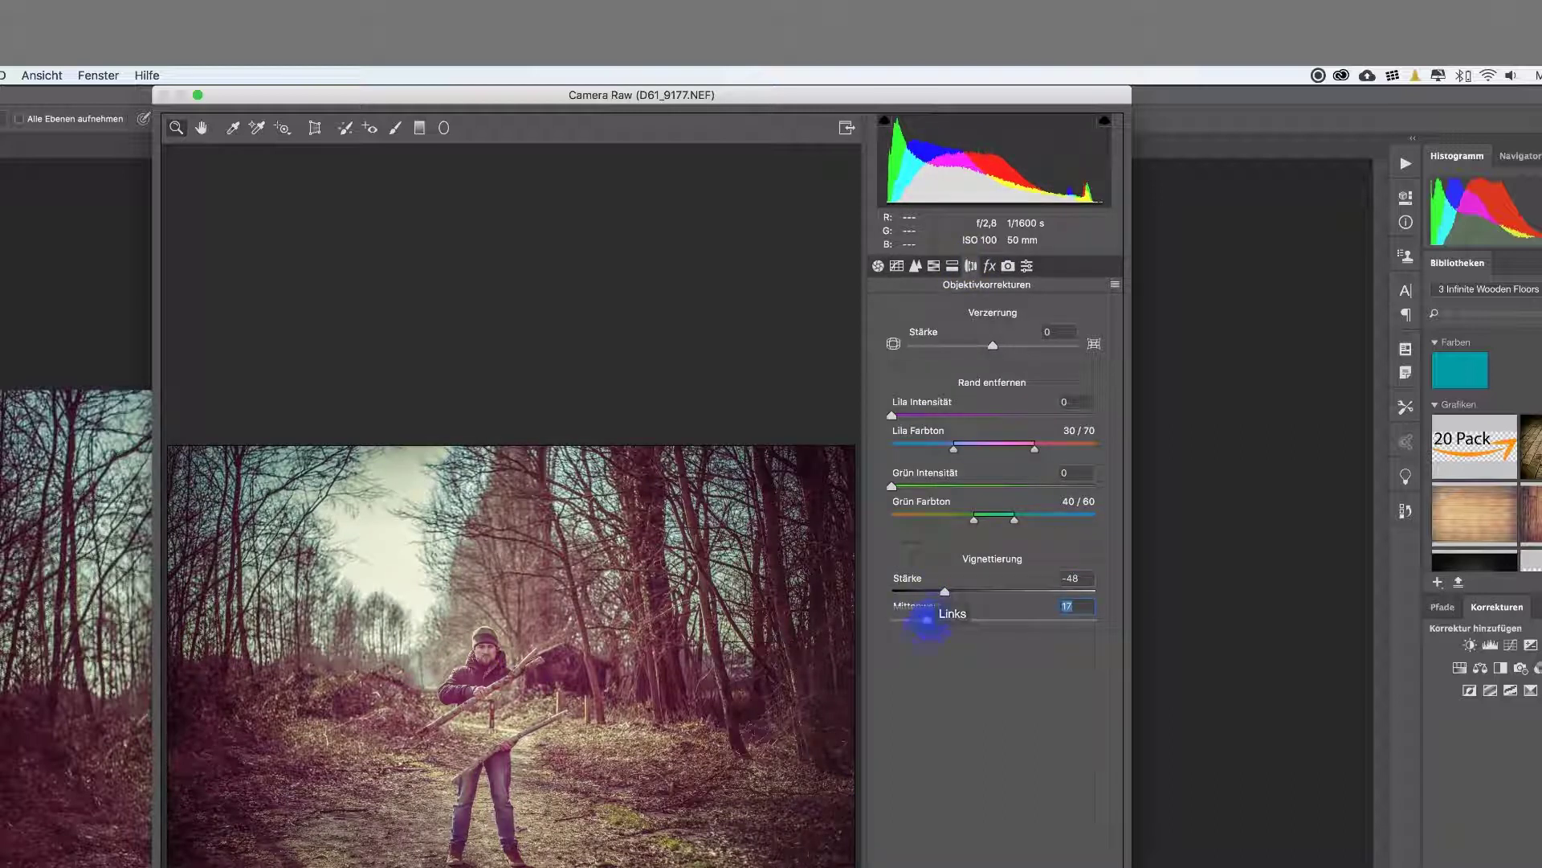
{"action": "key", "text": "Return"}
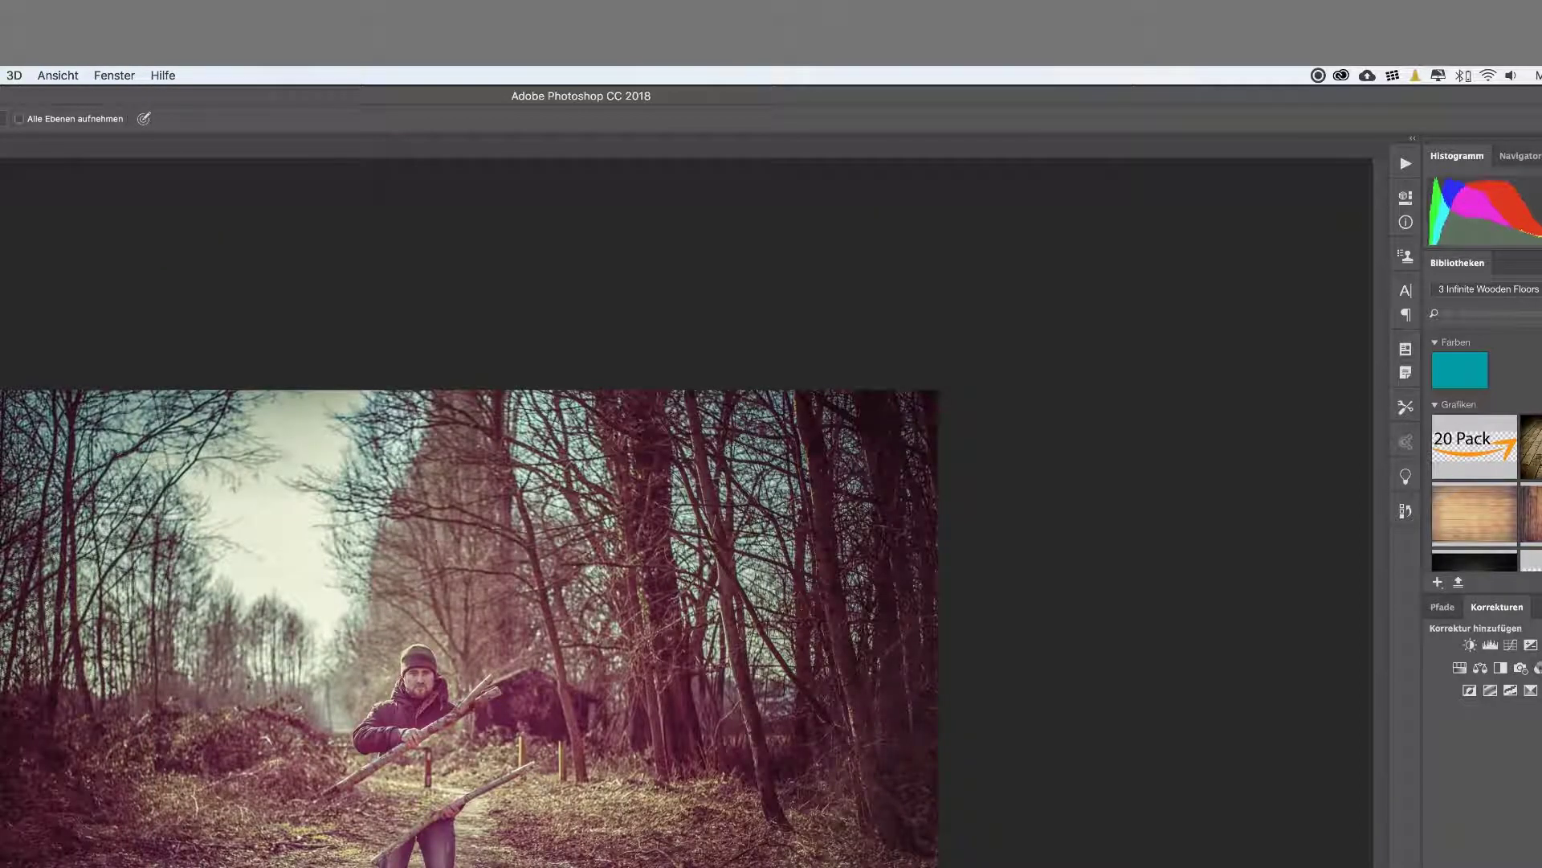
- Render a 35 mm Blendenflecke lens flare at 100% brightness in the sky left of the man
{"action": "left_click", "coordinate": [3, 75]}
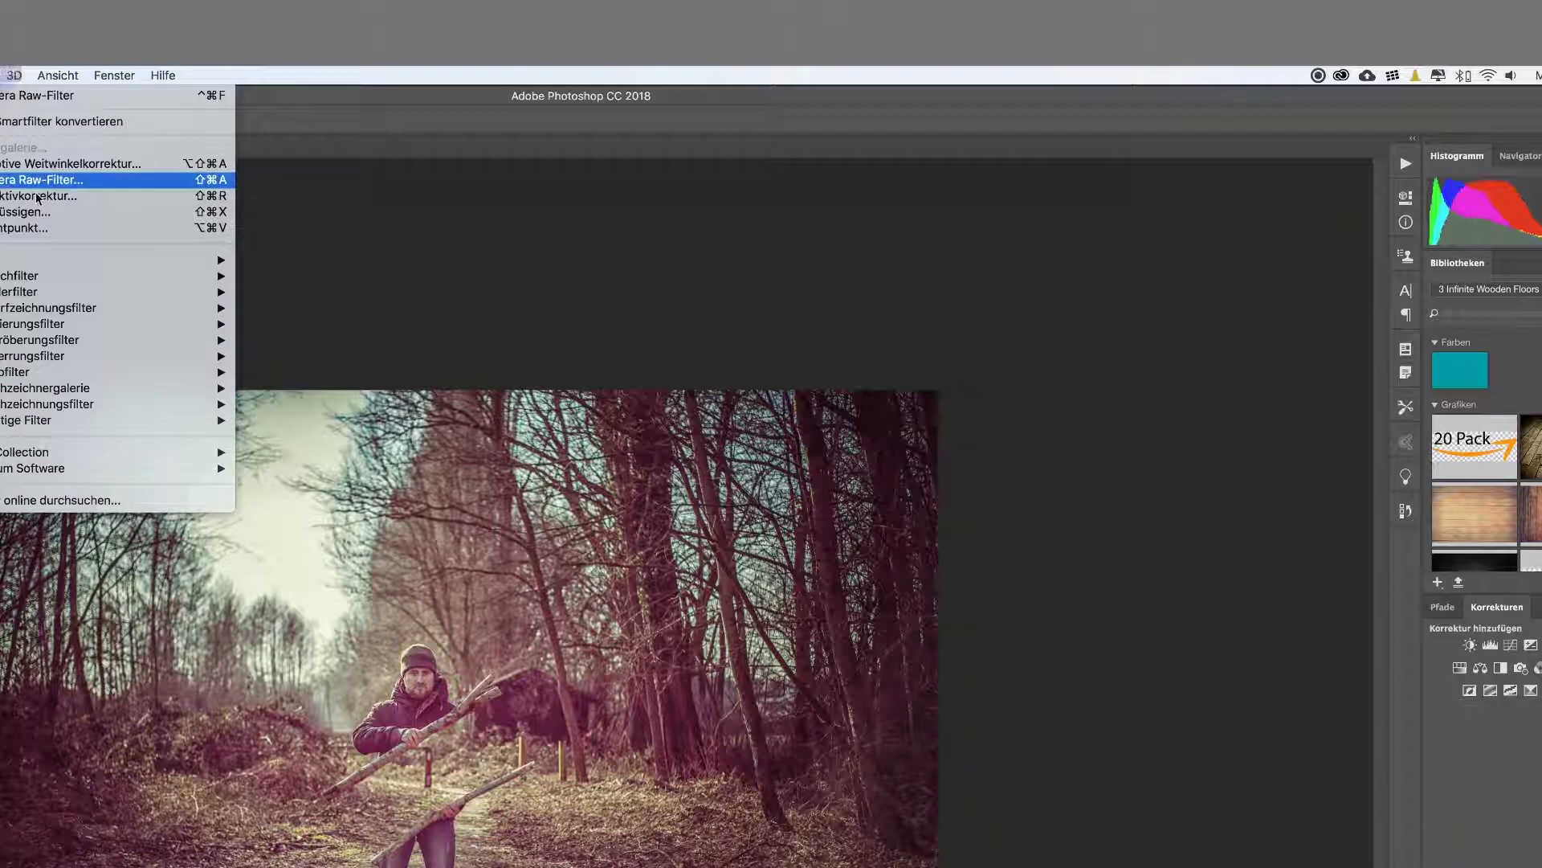
{"action": "mouse_move", "coordinate": [73, 292]}
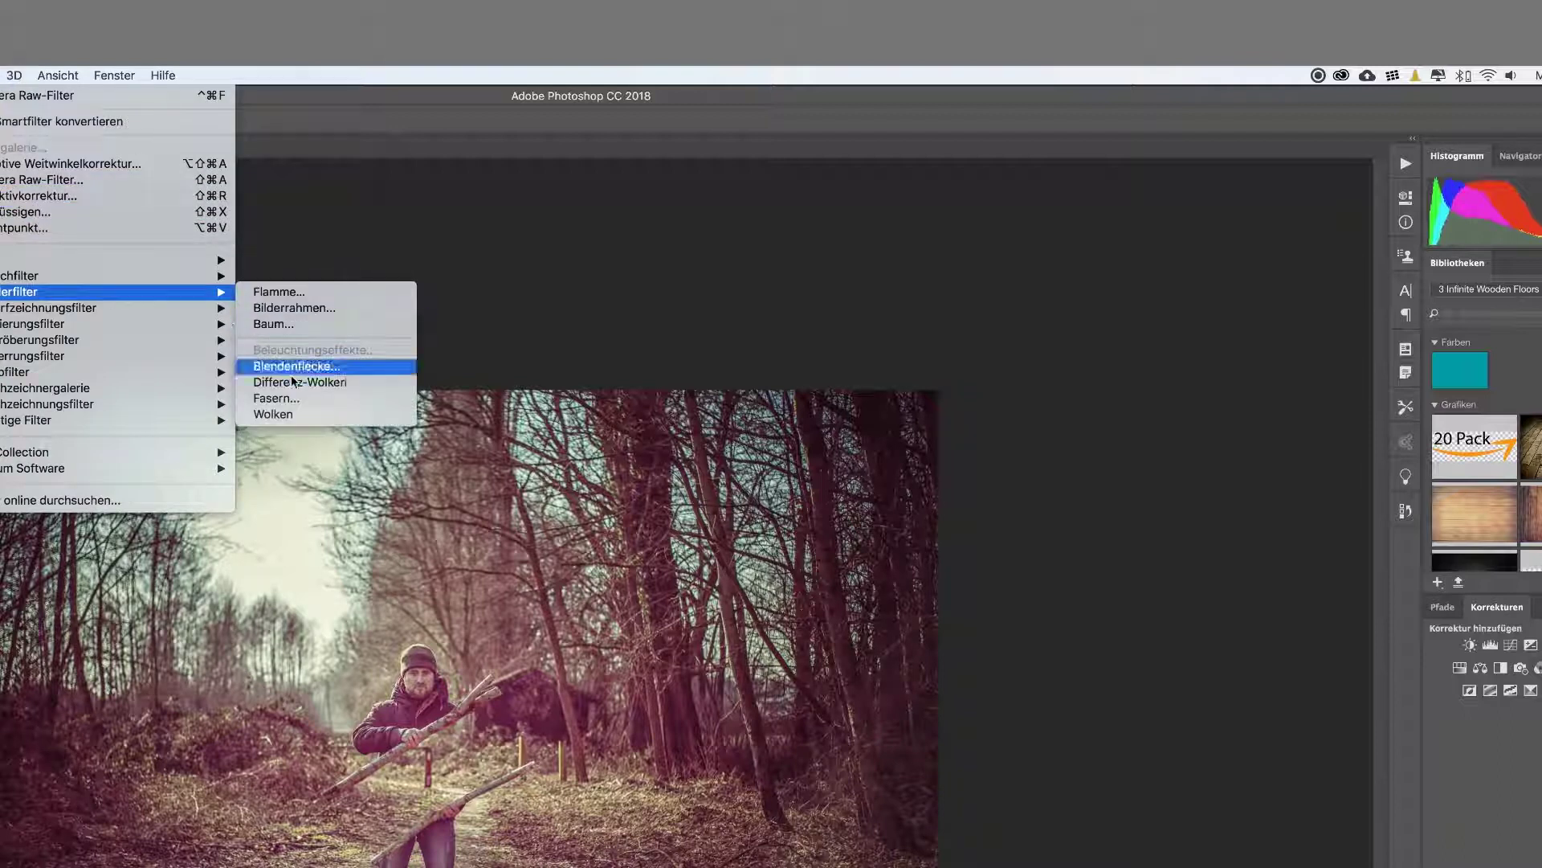
{"action": "left_click", "coordinate": [291, 366]}
{"action": "left_click", "coordinate": [497, 496]}
{"action": "left_click_drag", "start_coordinate": [497, 495], "coordinate": [489, 475]}
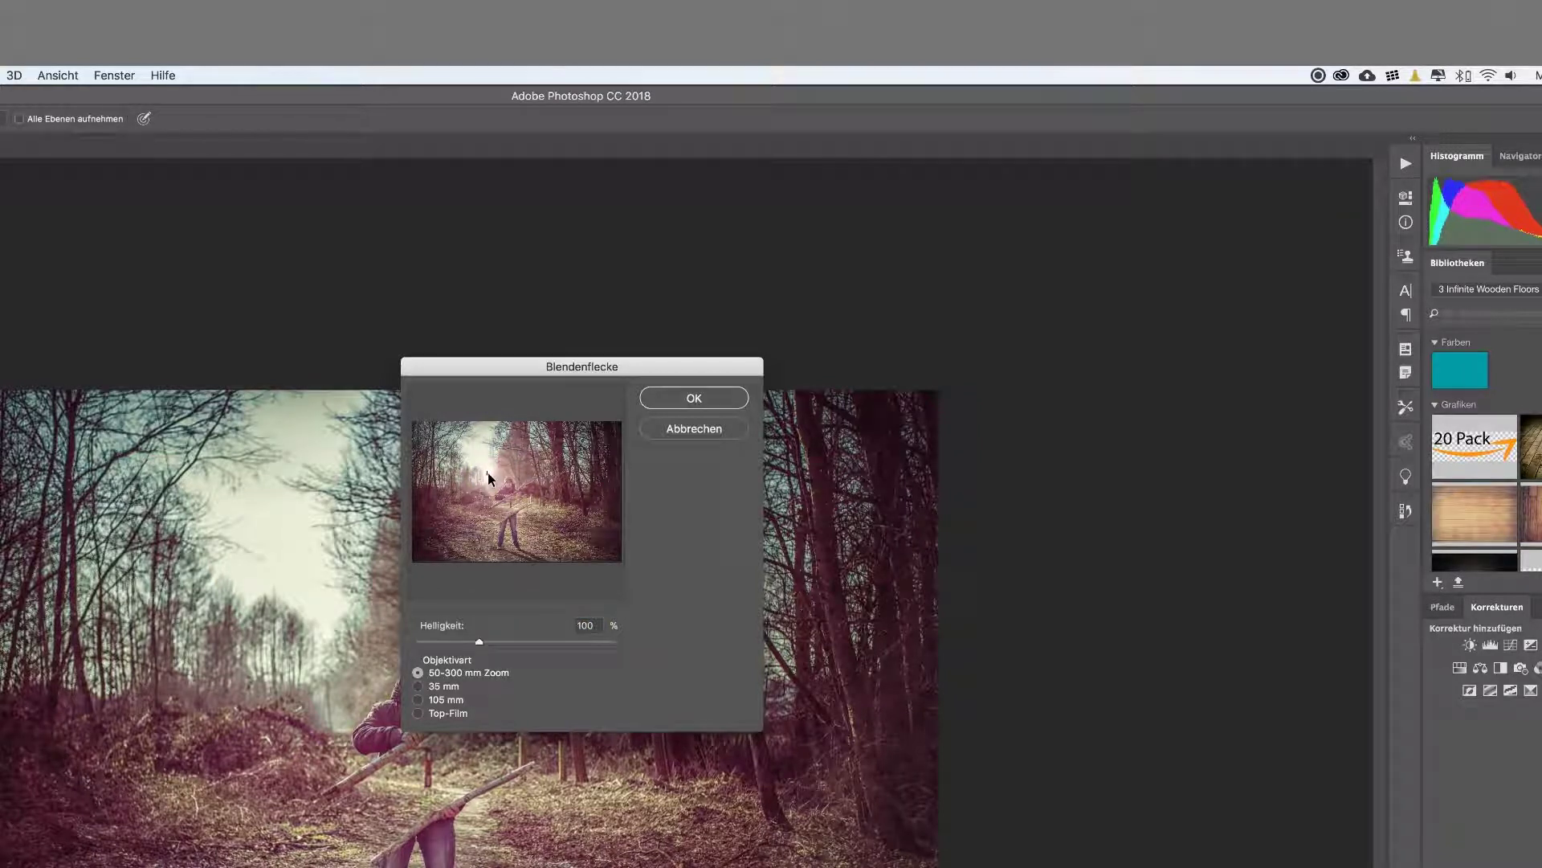
{"action": "left_click_drag", "start_coordinate": [480, 643], "coordinate": [486, 647]}
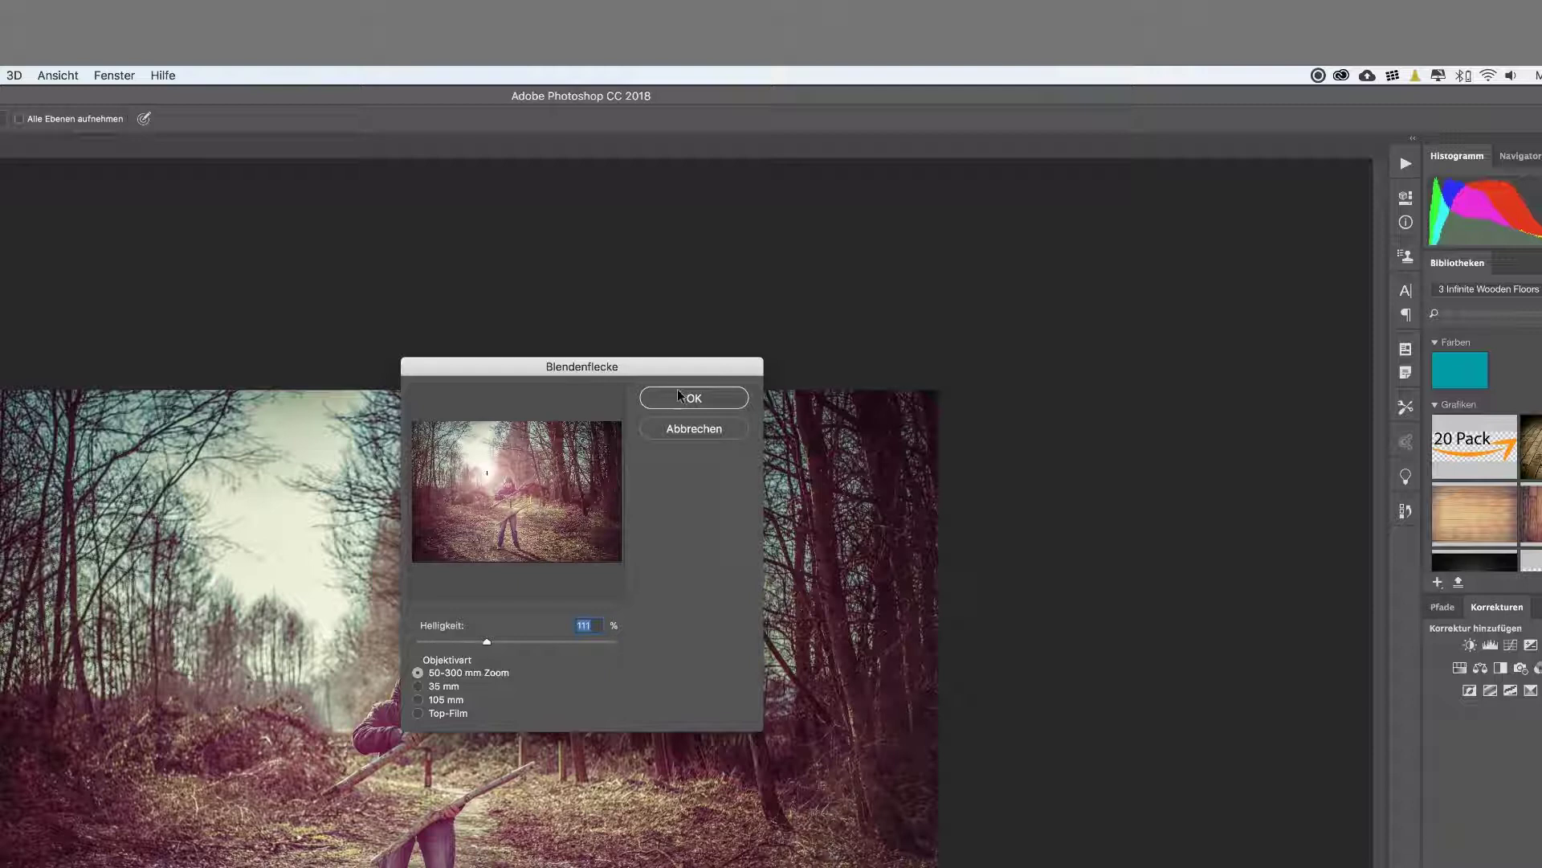
{"action": "left_click", "coordinate": [433, 686]}
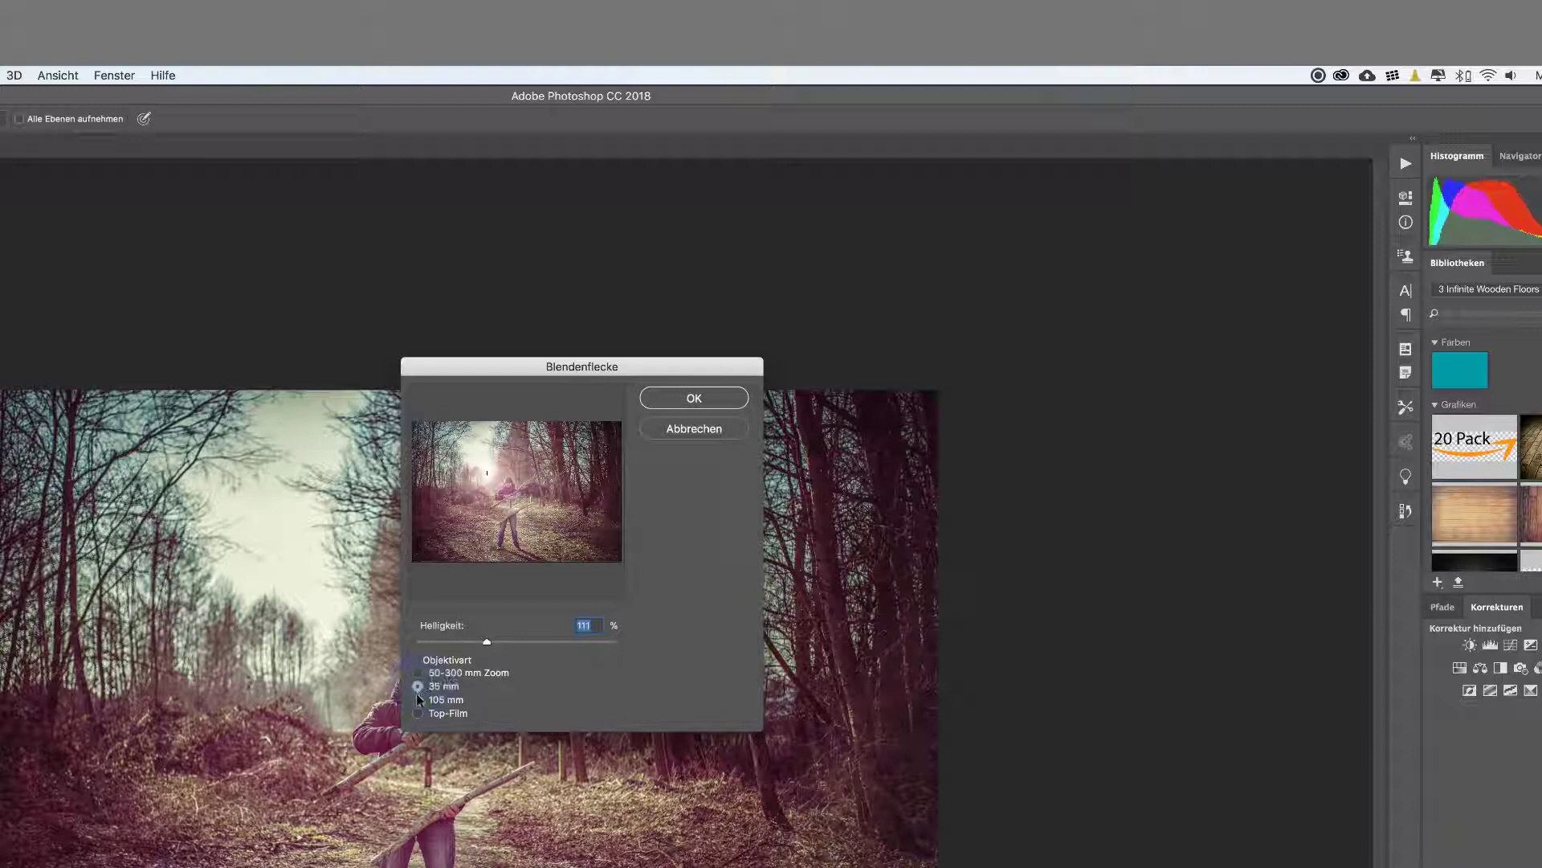
{"action": "left_click", "coordinate": [417, 701]}
{"action": "left_click_drag", "start_coordinate": [487, 641], "coordinate": [479, 641]}
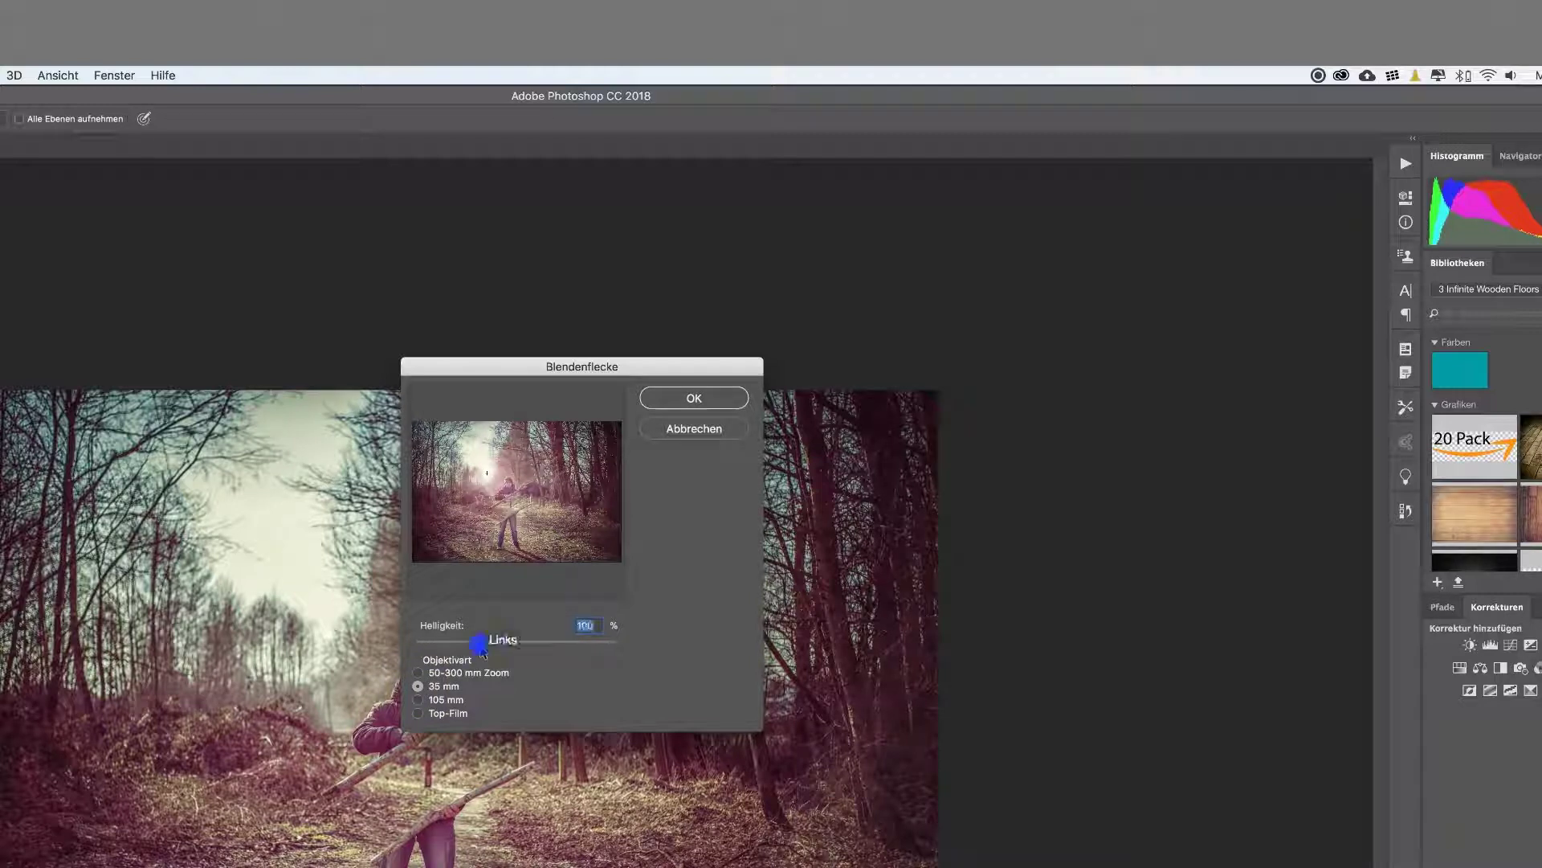
{"action": "left_click", "coordinate": [655, 399]}
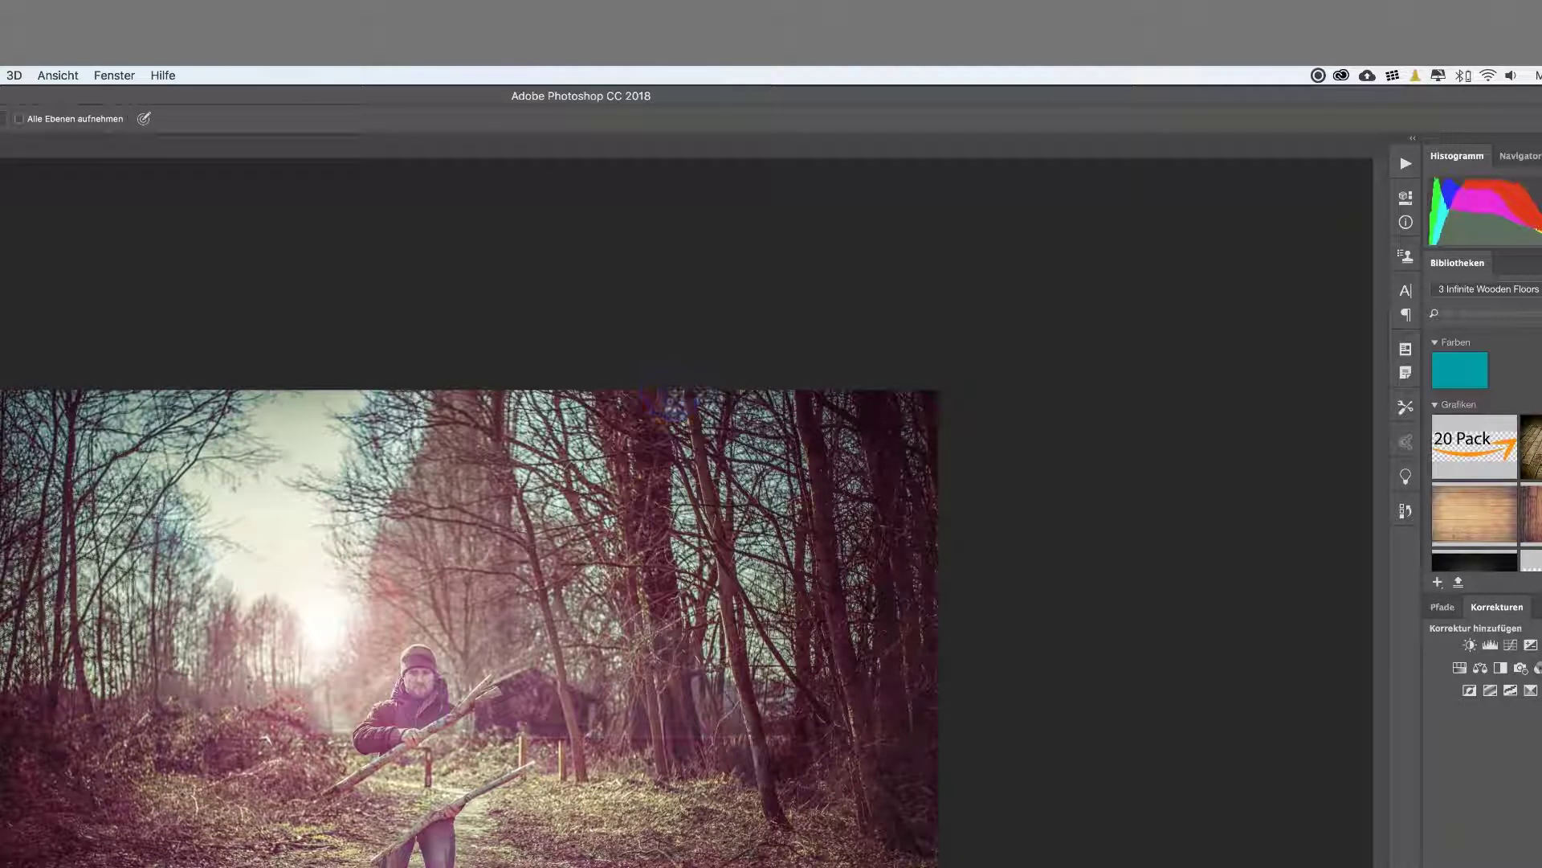
- With a large history-based eraser, paint the flare glow off the man's body and legs
{"action": "key", "text": "e"}
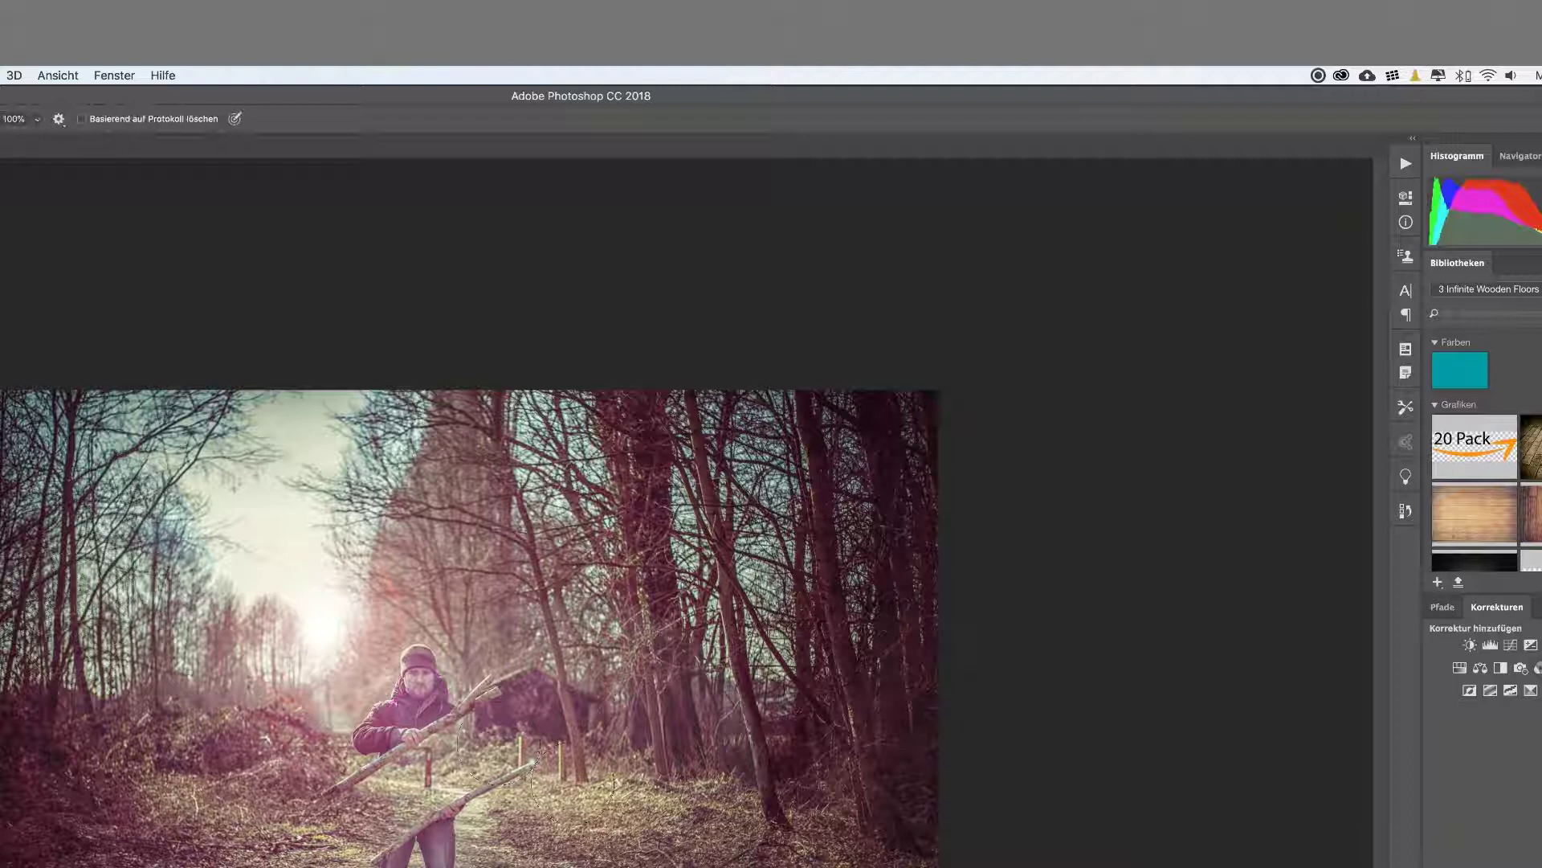
{"action": "left_click_drag", "start_coordinate": [586, 767], "coordinate": [788, 795]}
{"action": "left_click", "coordinate": [692, 772]}
{"action": "left_click_drag", "start_coordinate": [691, 711], "coordinate": [510, 731]}
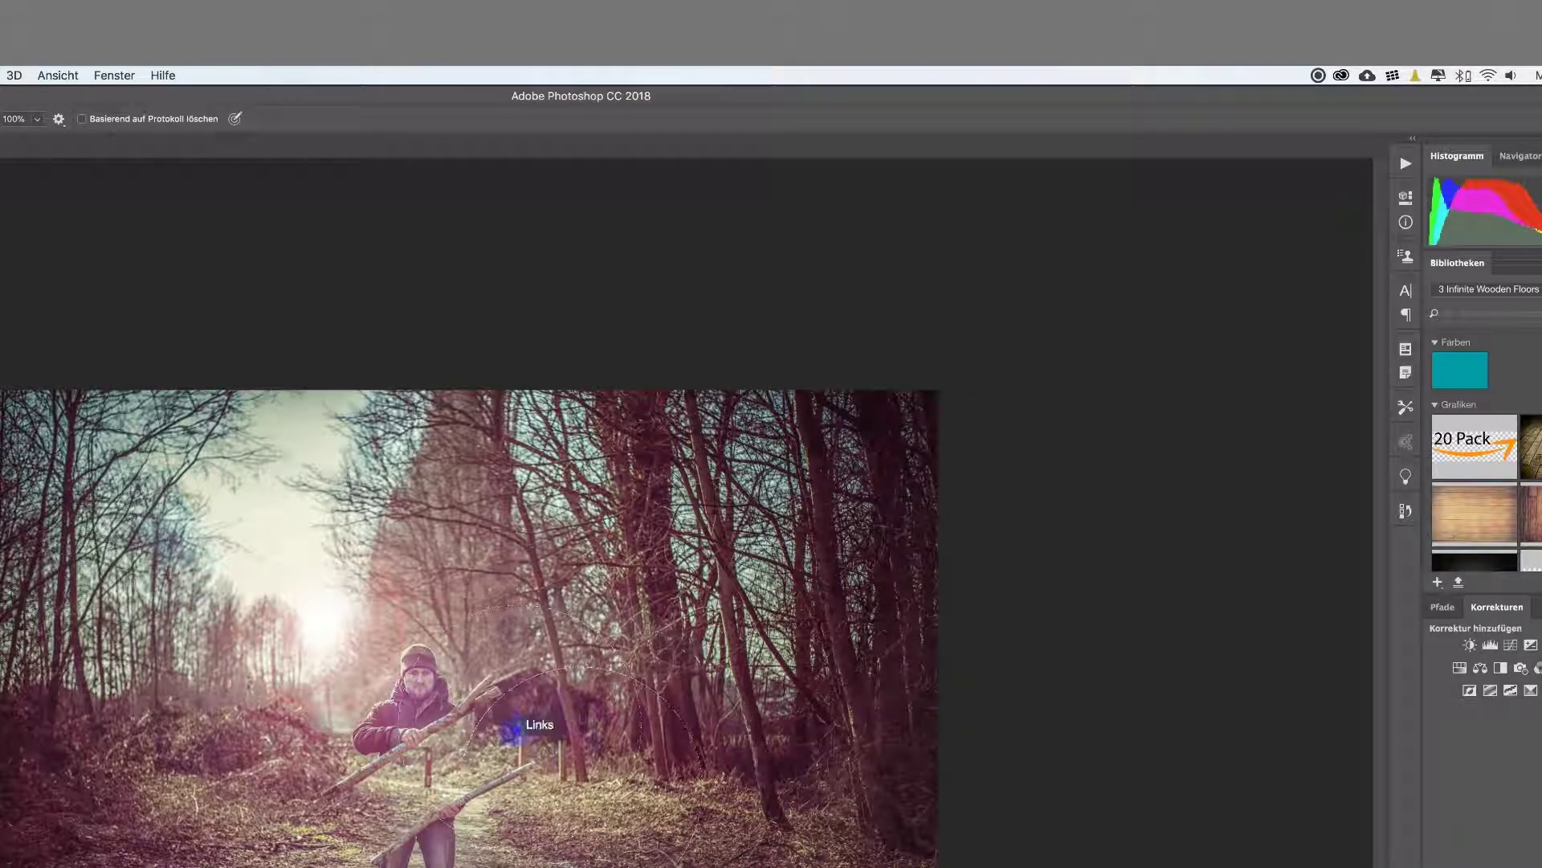
{"action": "left_click_drag", "start_coordinate": [511, 731], "coordinate": [345, 805]}
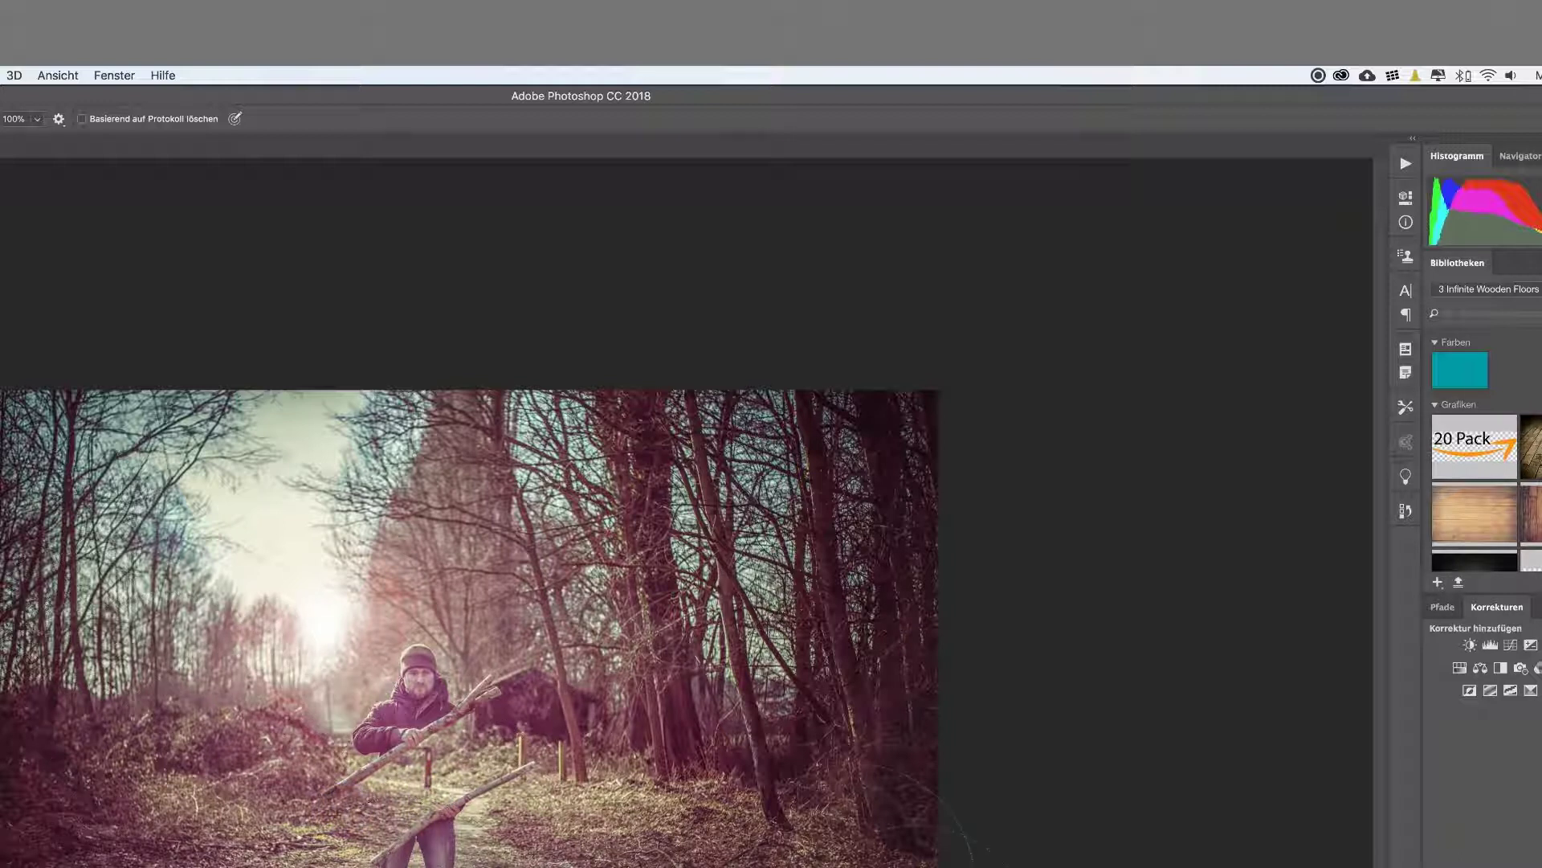
- Merge the layers into the image and draw a crop frame stretched toward the top right
{"action": "left_click", "coordinate": [4, 74]}
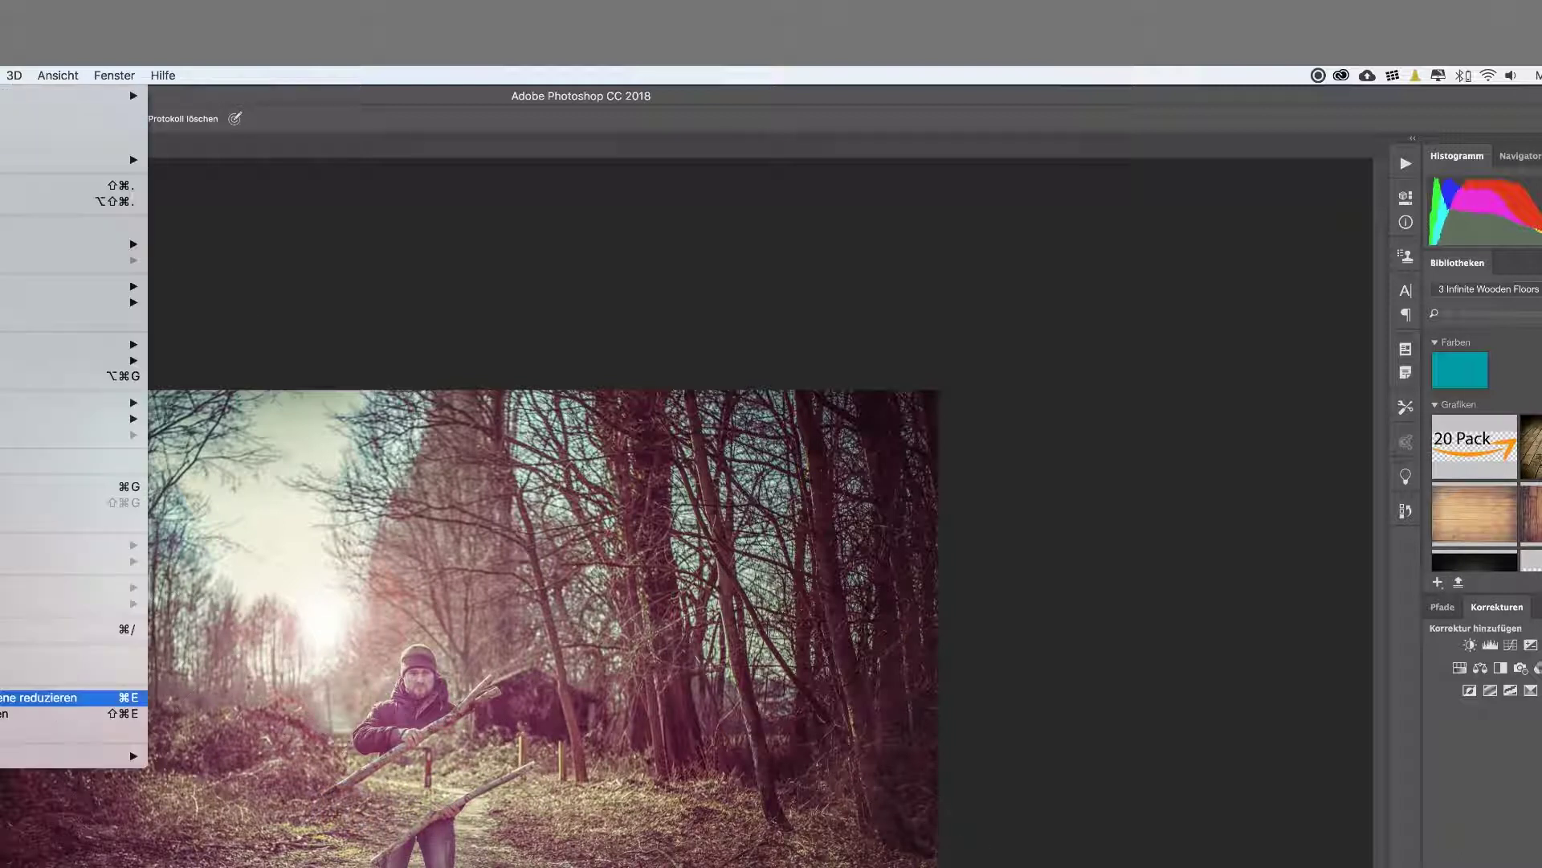
{"action": "left_click", "coordinate": [16, 723]}
{"action": "key", "text": "c"}
{"action": "left_click_drag", "start_coordinate": [288, 543], "coordinate": [325, 554]}
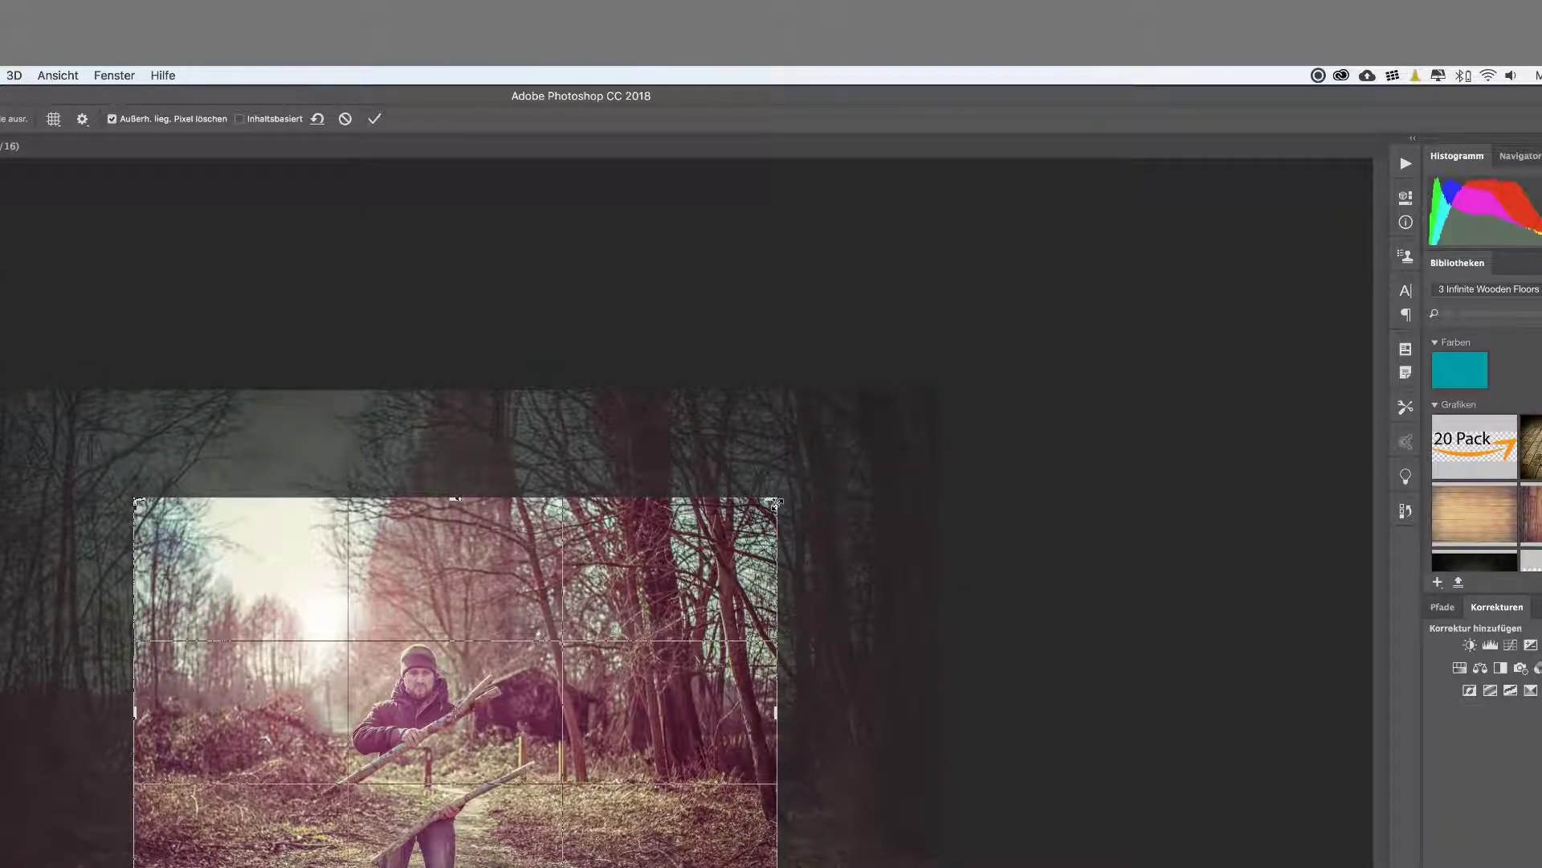
{"action": "left_click_drag", "start_coordinate": [775, 503], "coordinate": [844, 454]}
- Widen the crop toward the top corners, shift the photo 4 cm left and 2 cm up, and commit
{"action": "left_click_drag", "start_coordinate": [578, 643], "coordinate": [580, 643]}
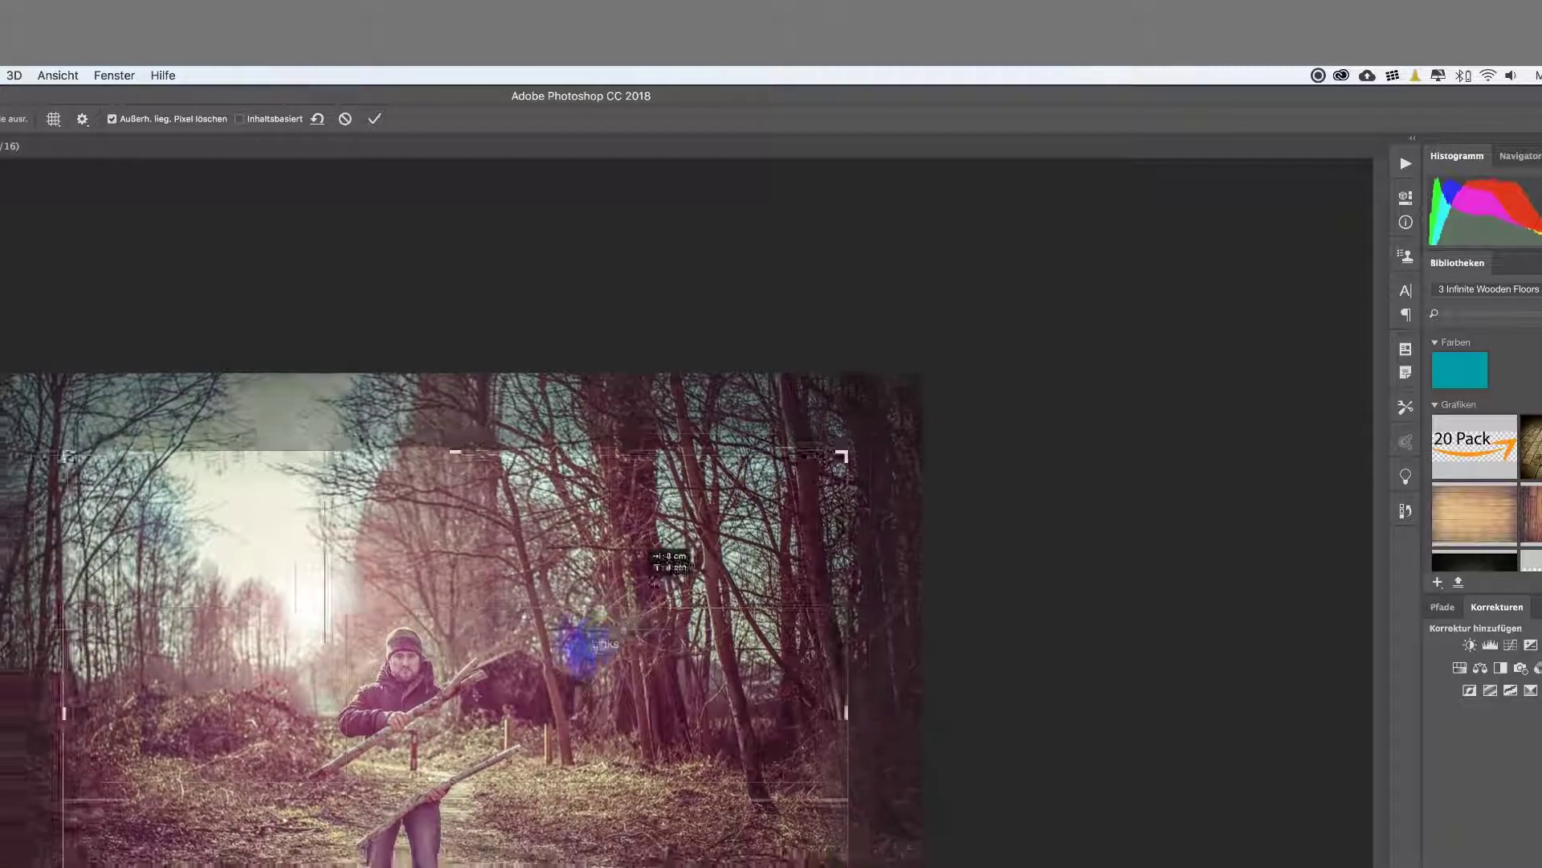
{"action": "left_click_drag", "start_coordinate": [641, 565], "coordinate": [698, 554]}
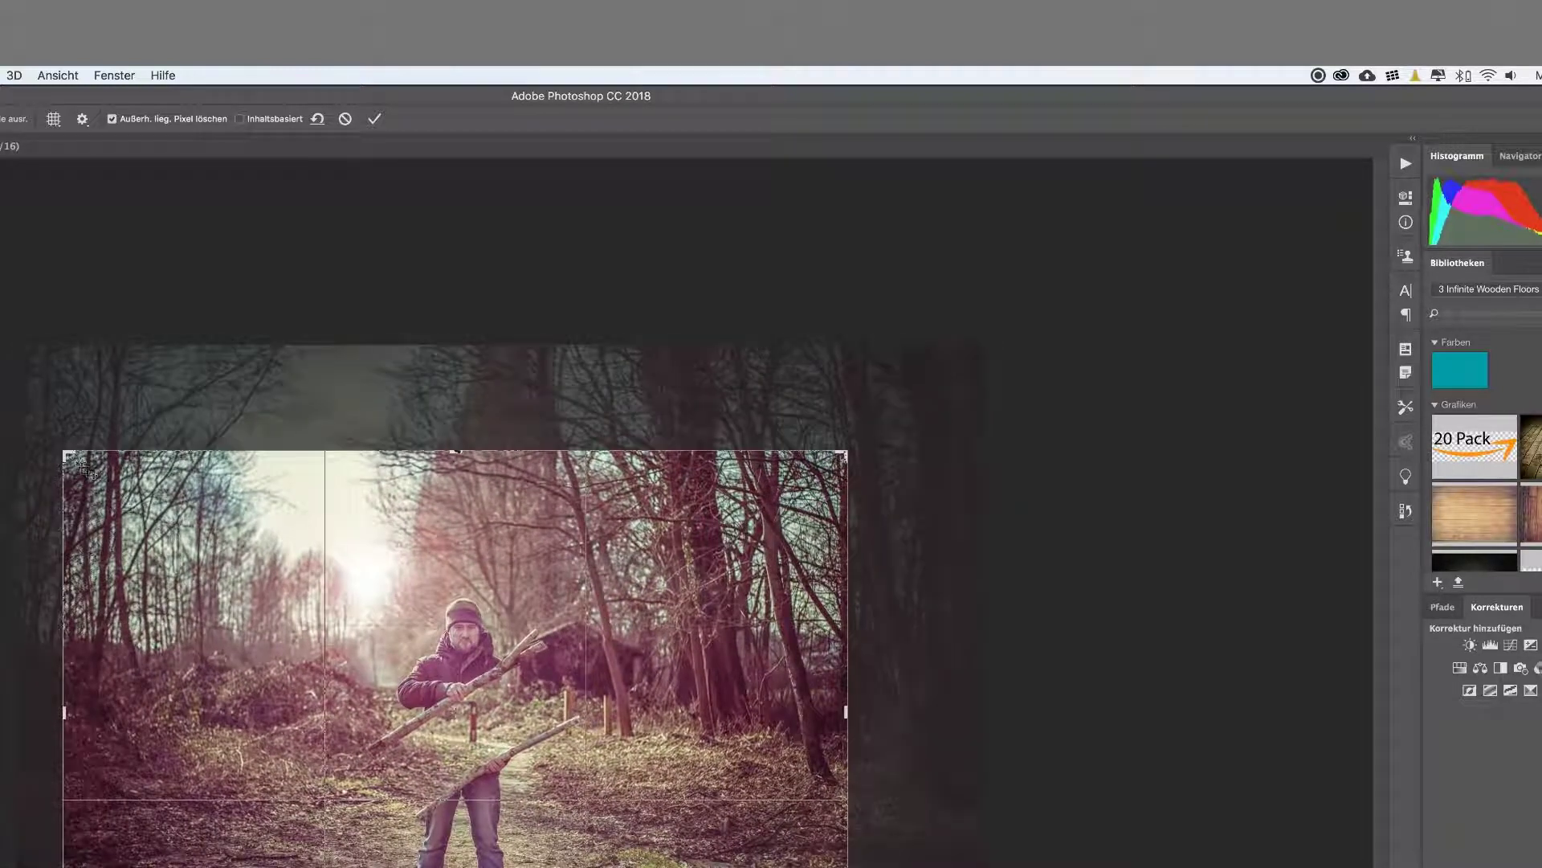
{"action": "left_click_drag", "start_coordinate": [69, 455], "coordinate": [16, 420]}
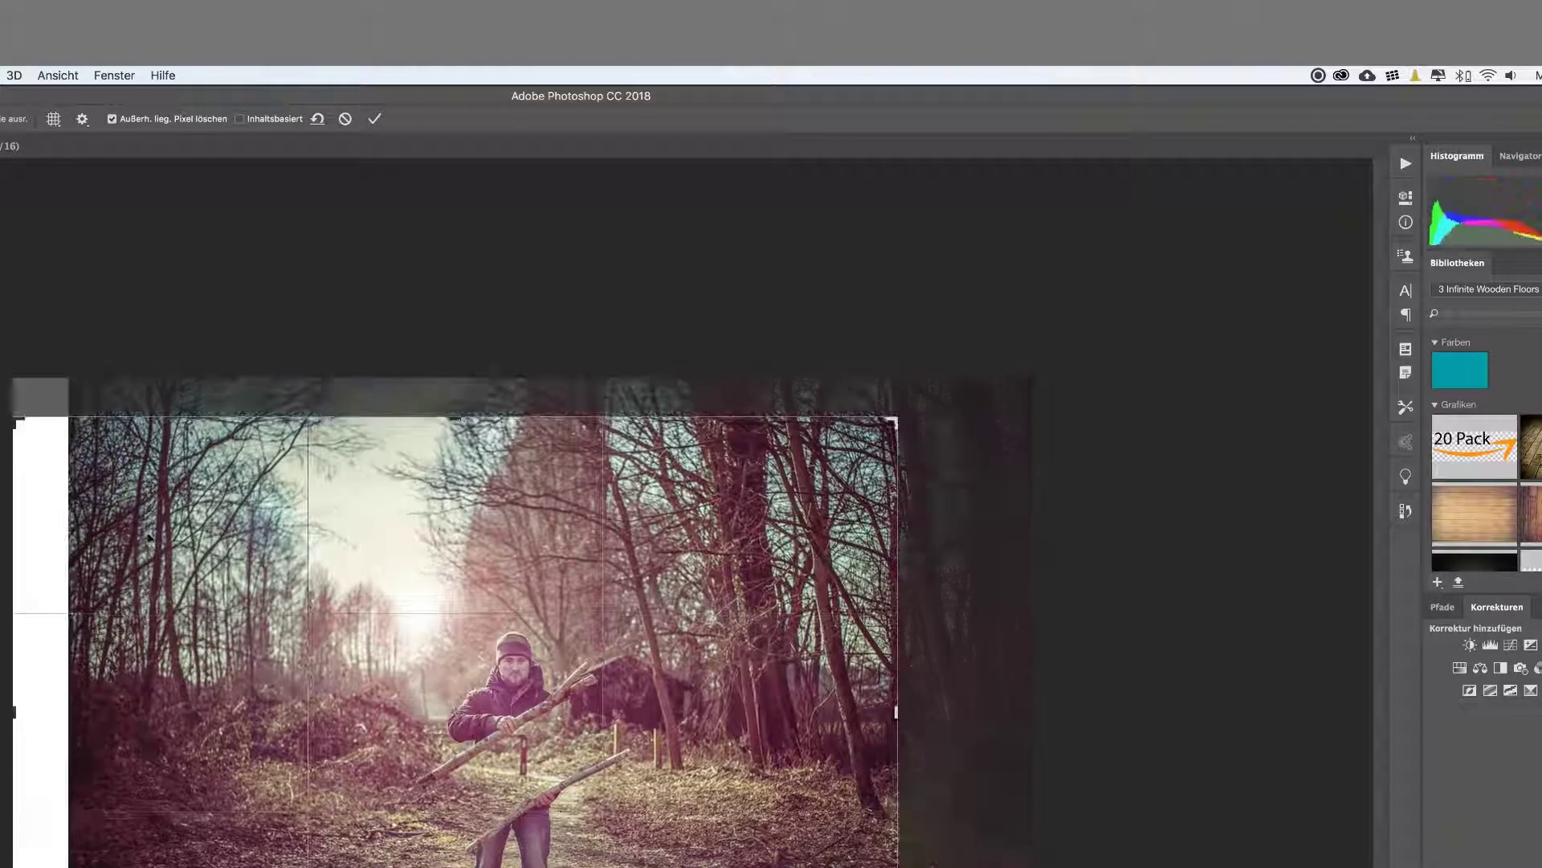
{"action": "left_click_drag", "start_coordinate": [153, 534], "coordinate": [100, 536]}
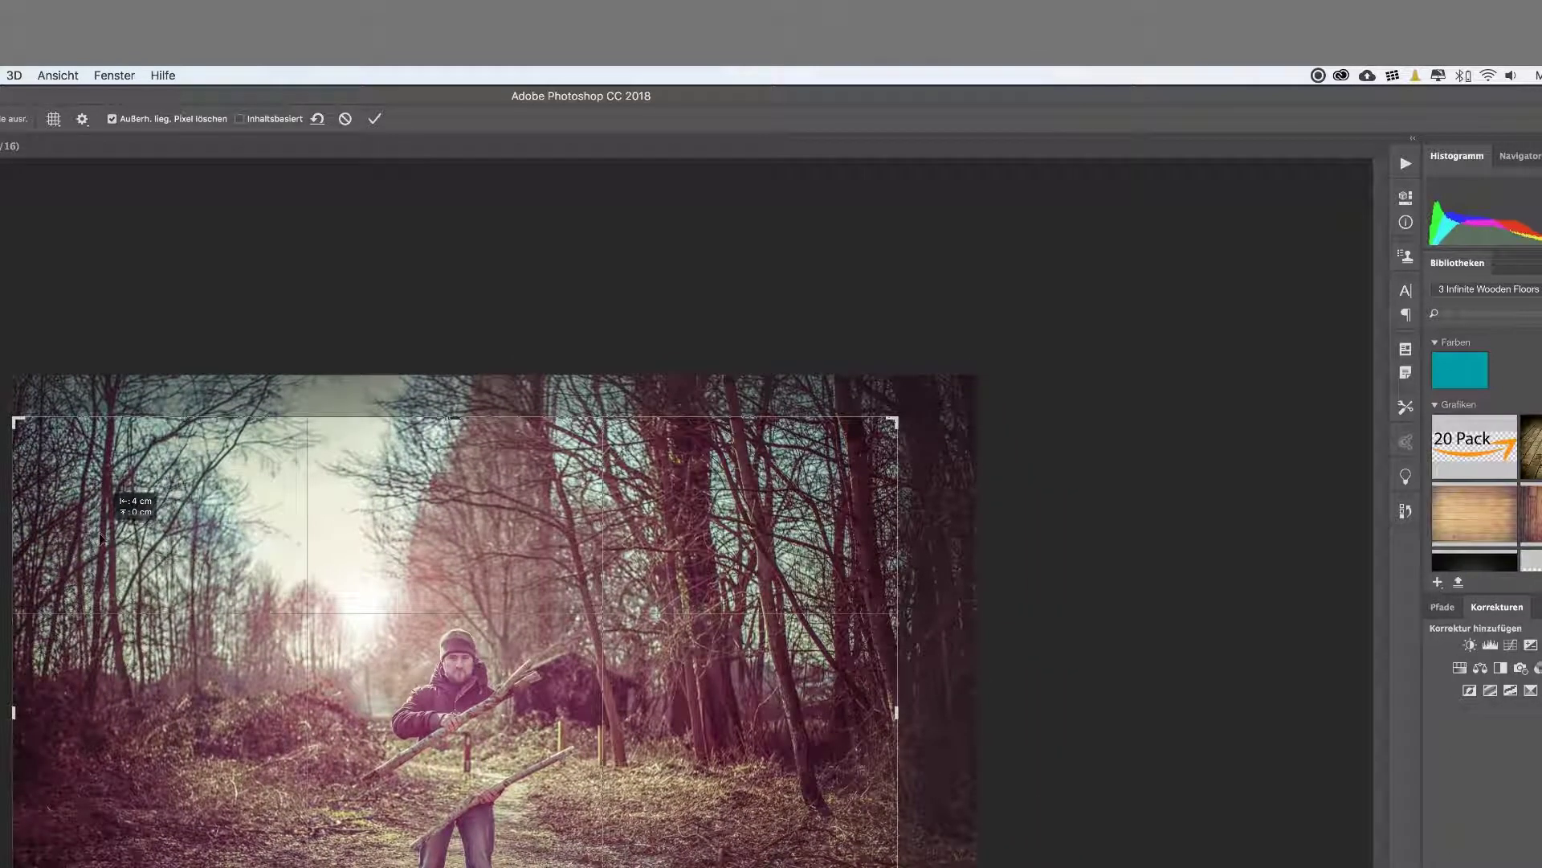
{"action": "left_click_drag", "start_coordinate": [100, 536], "coordinate": [98, 523]}
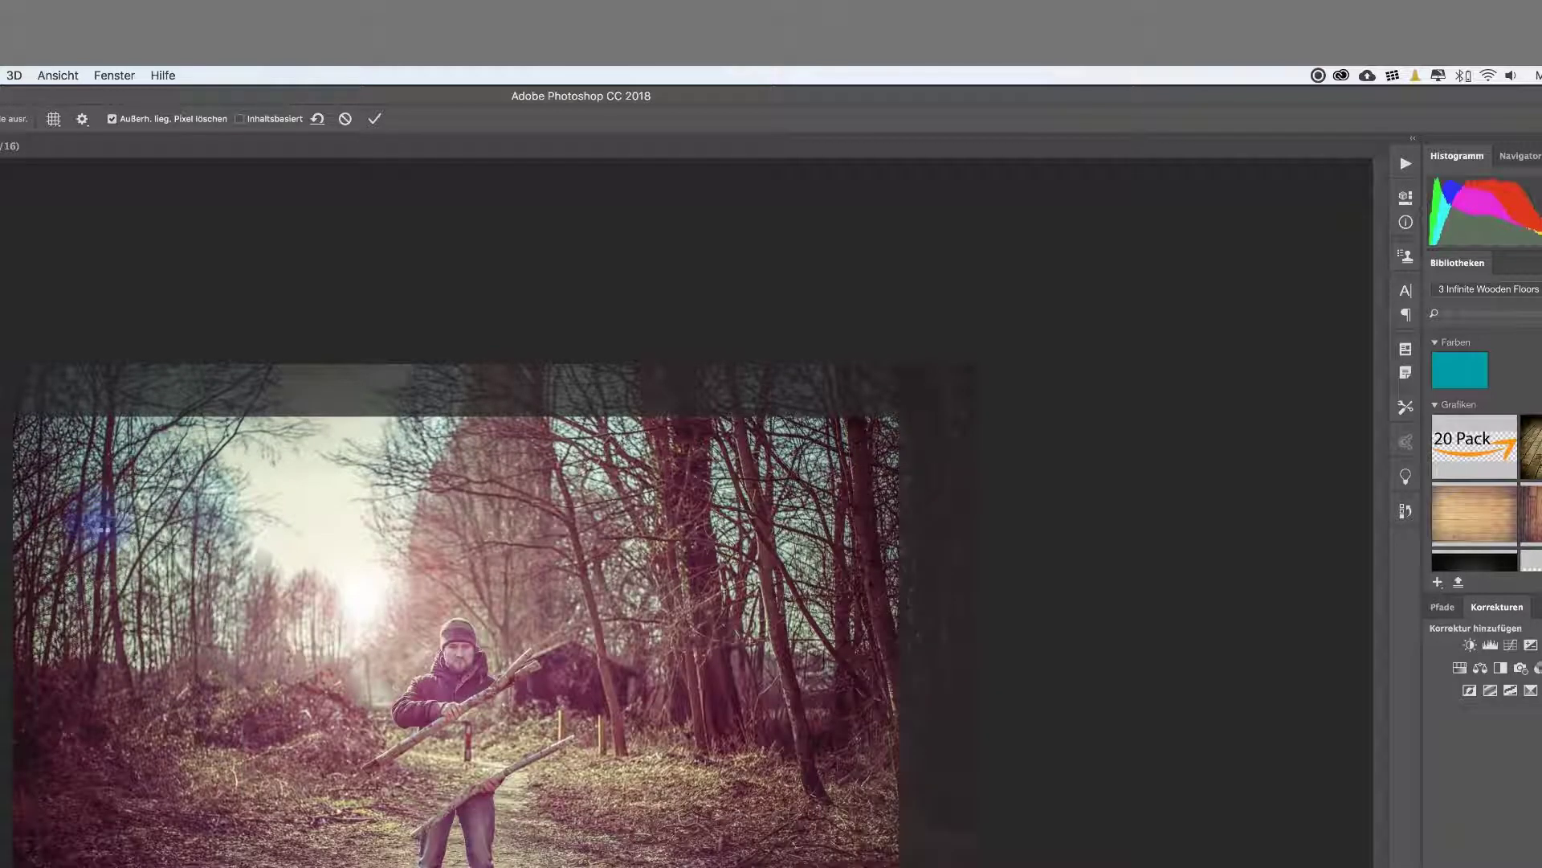
{"action": "key", "text": "Return"}
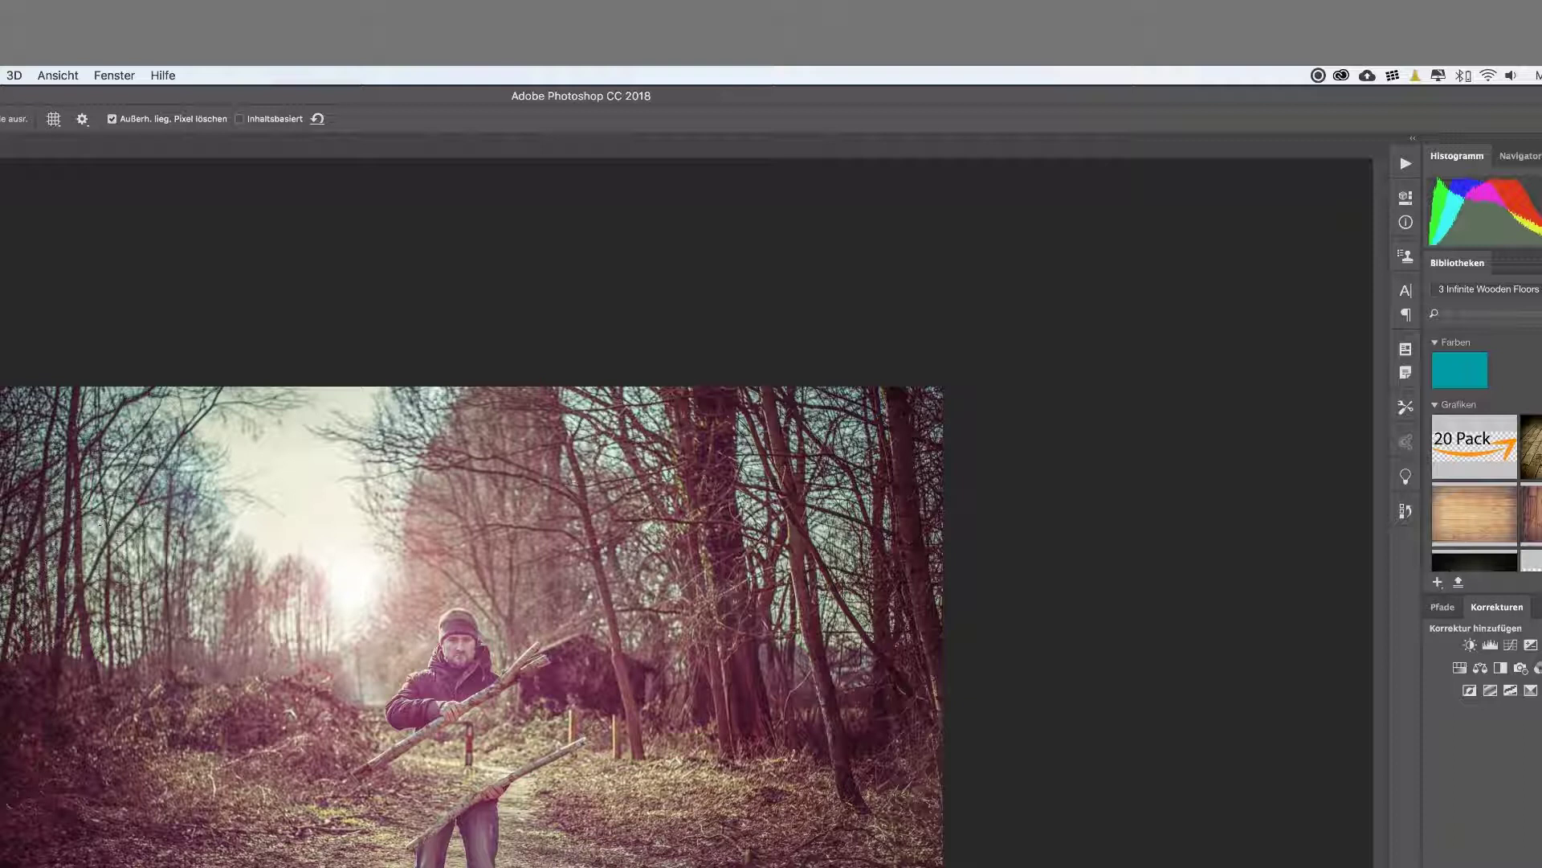
- Select the area around the man's head, then retouch the lower stick with soft 285 px brush strokes
{"action": "key", "text": "w"}
{"action": "left_click", "coordinate": [480, 646]}
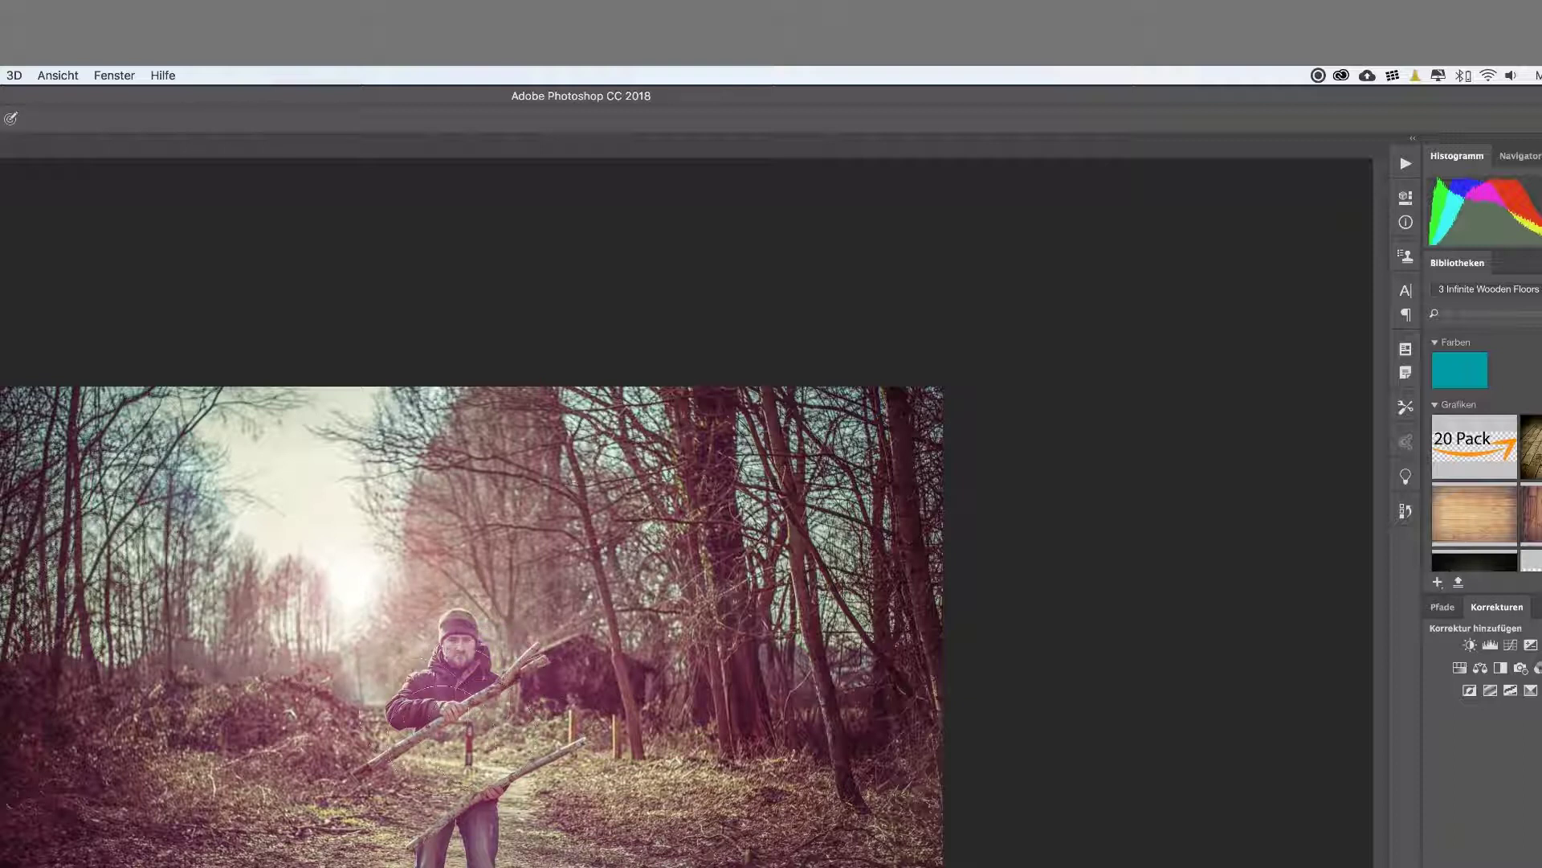
{"action": "key", "text": "shift+w"}
{"action": "left_click_drag", "start_coordinate": [532, 837], "coordinate": [530, 799]}
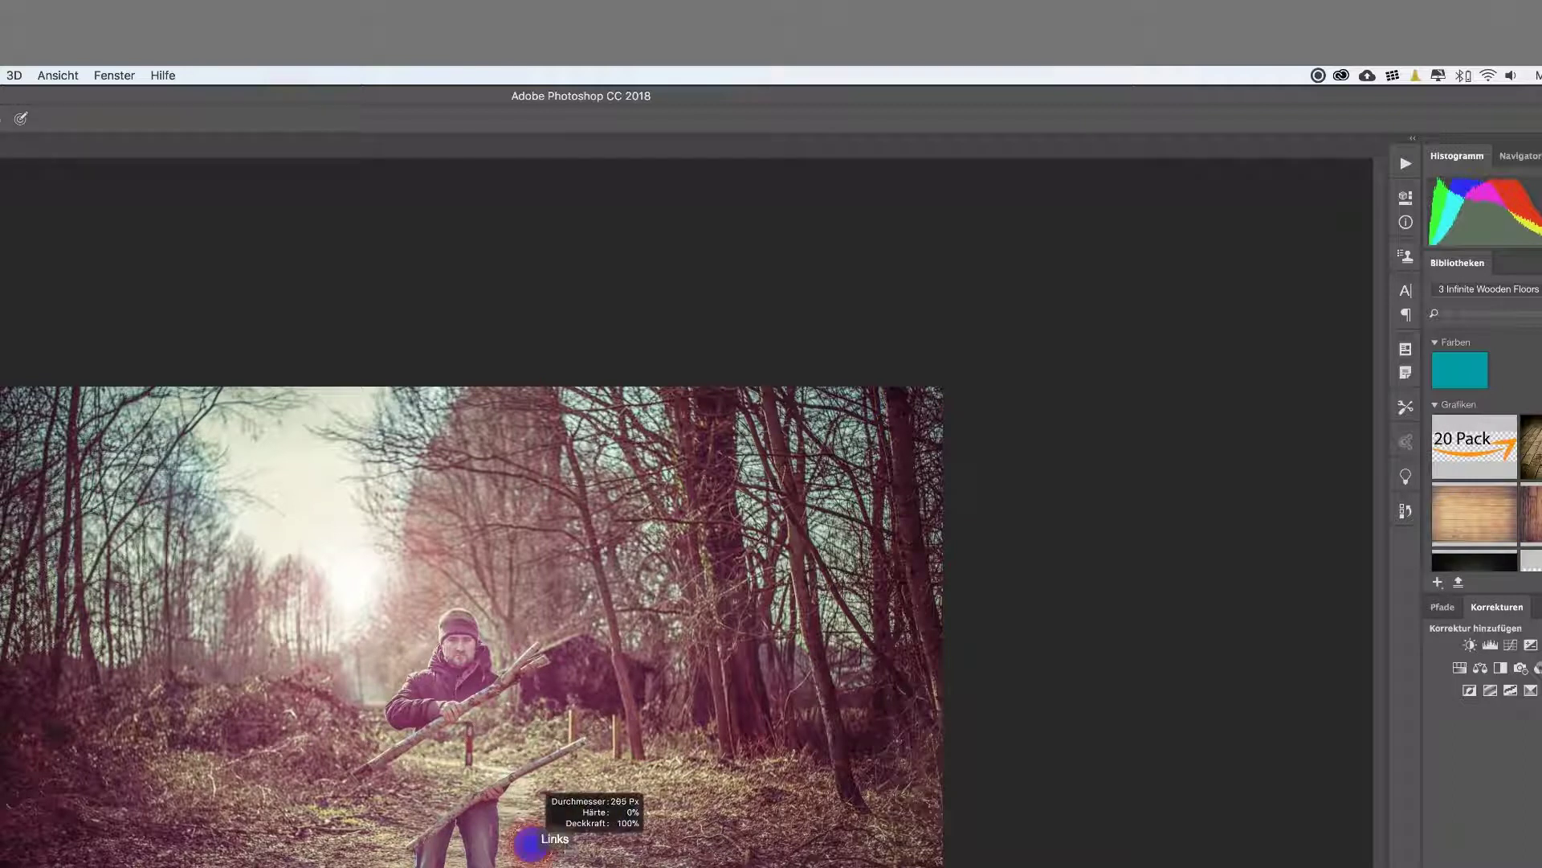
{"action": "left_click", "coordinate": [528, 791]}
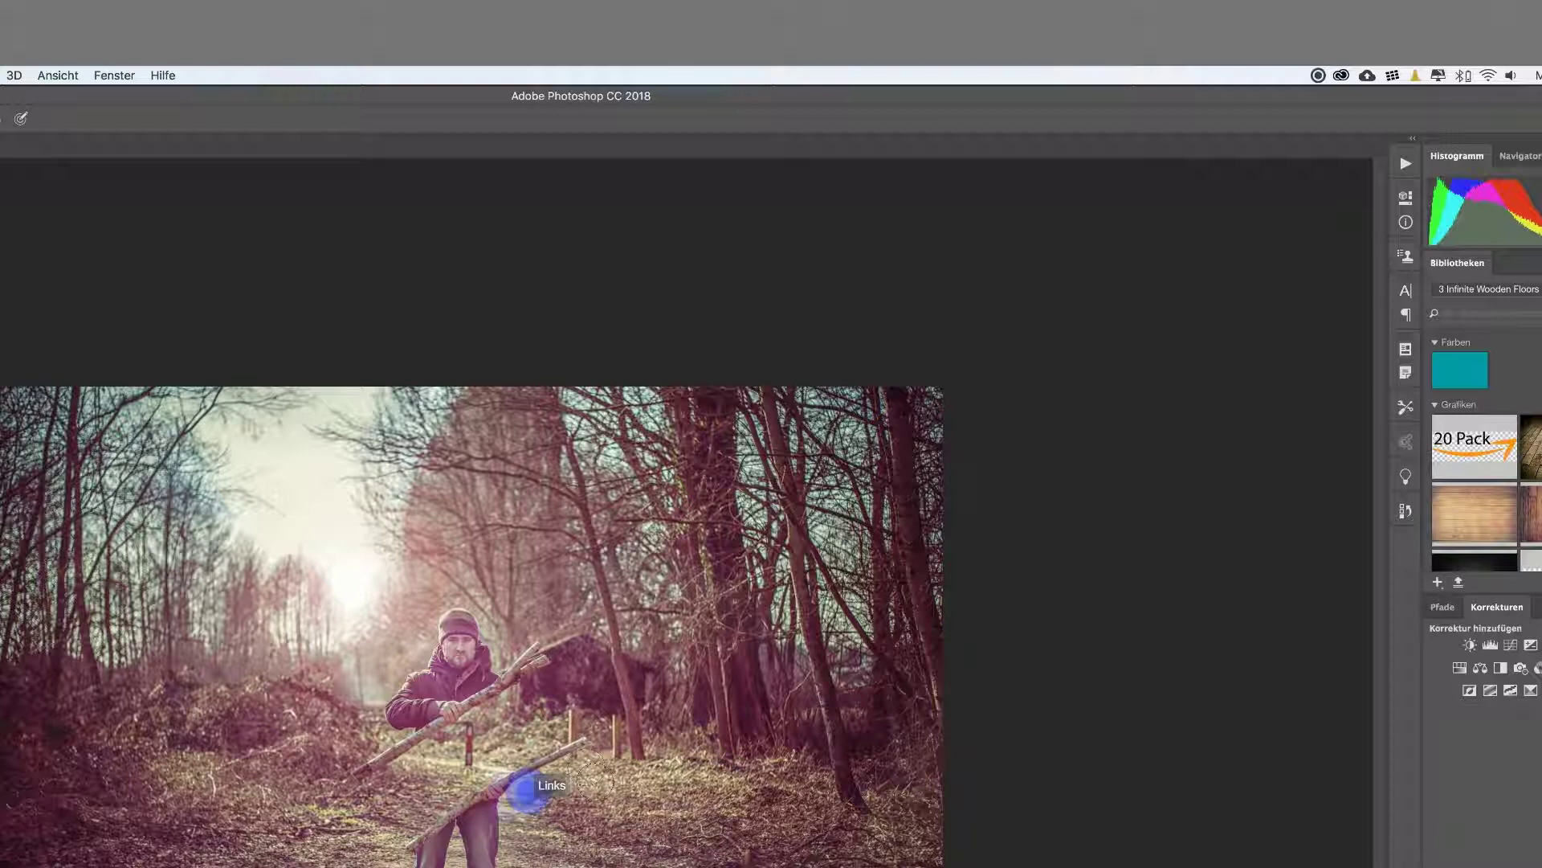
{"action": "left_click", "coordinate": [585, 750]}
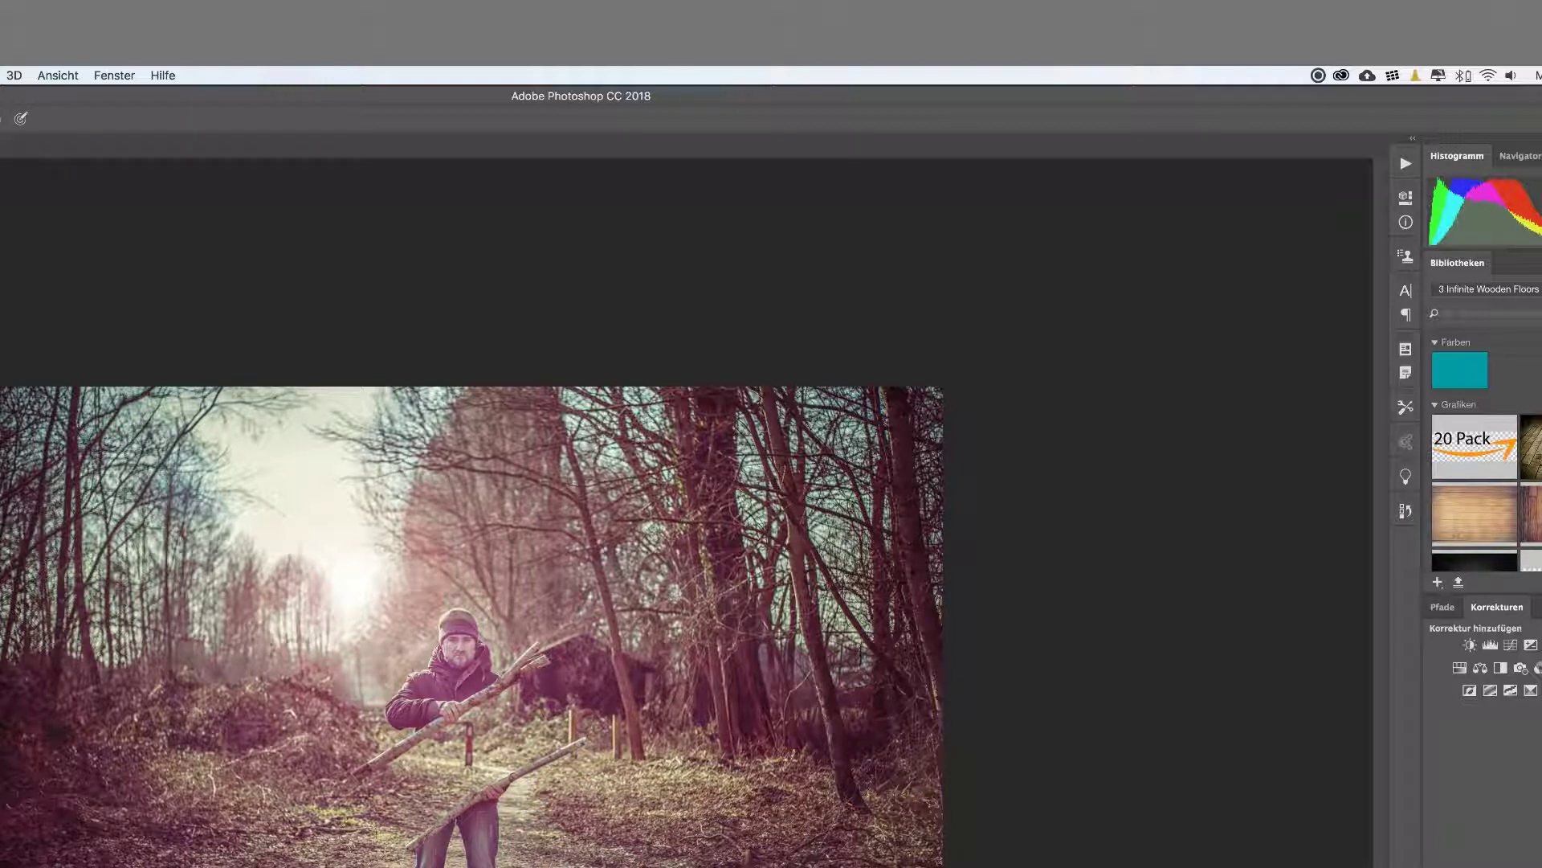
{"action": "left_click_drag", "start_coordinate": [402, 844], "coordinate": [366, 805]}
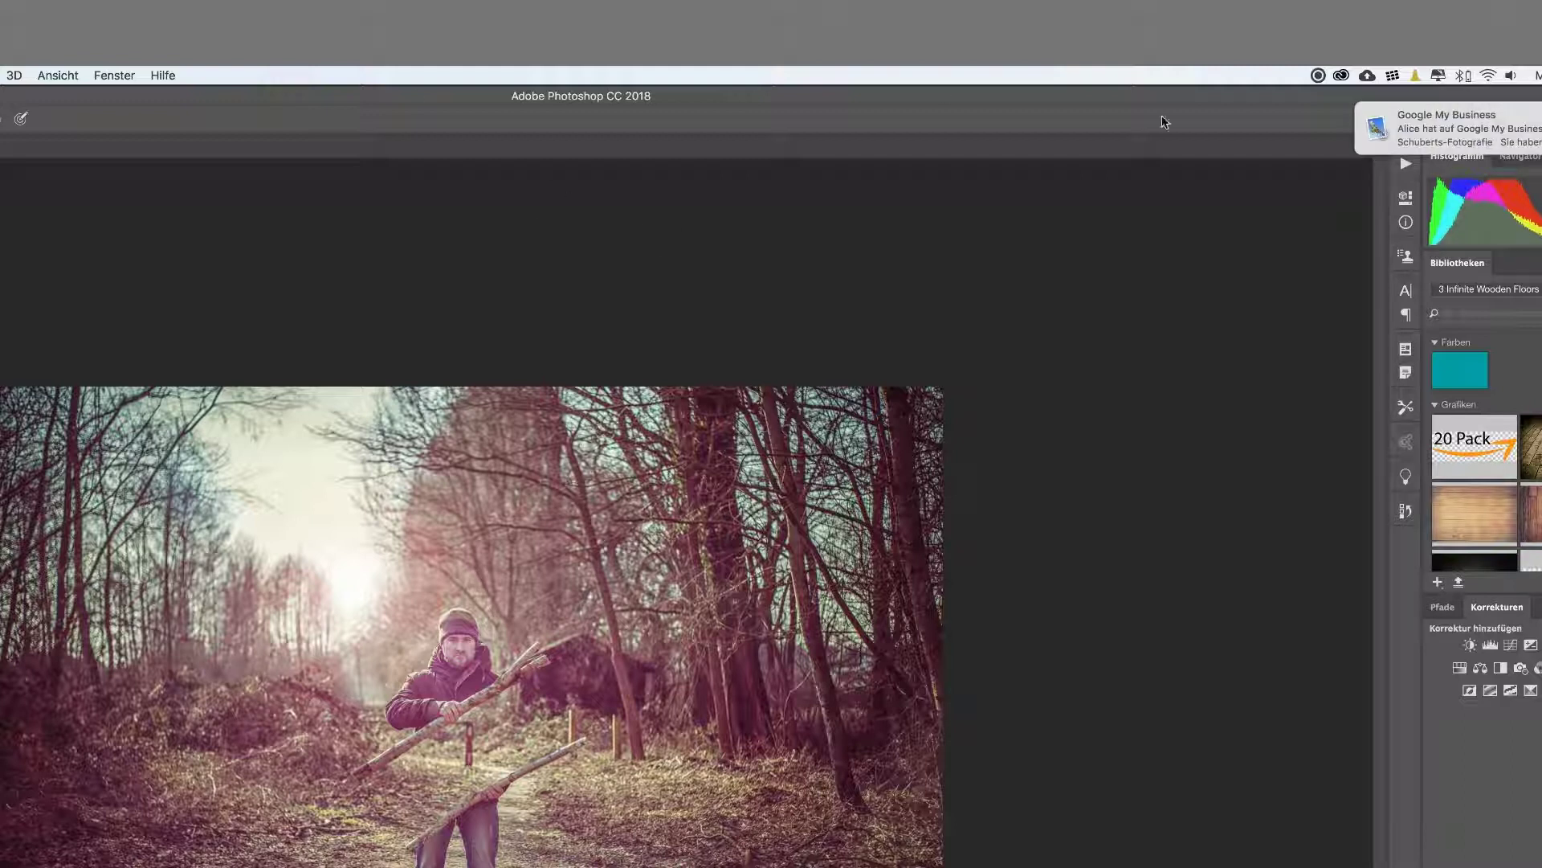
{"action": "left_click", "coordinate": [1318, 75]}
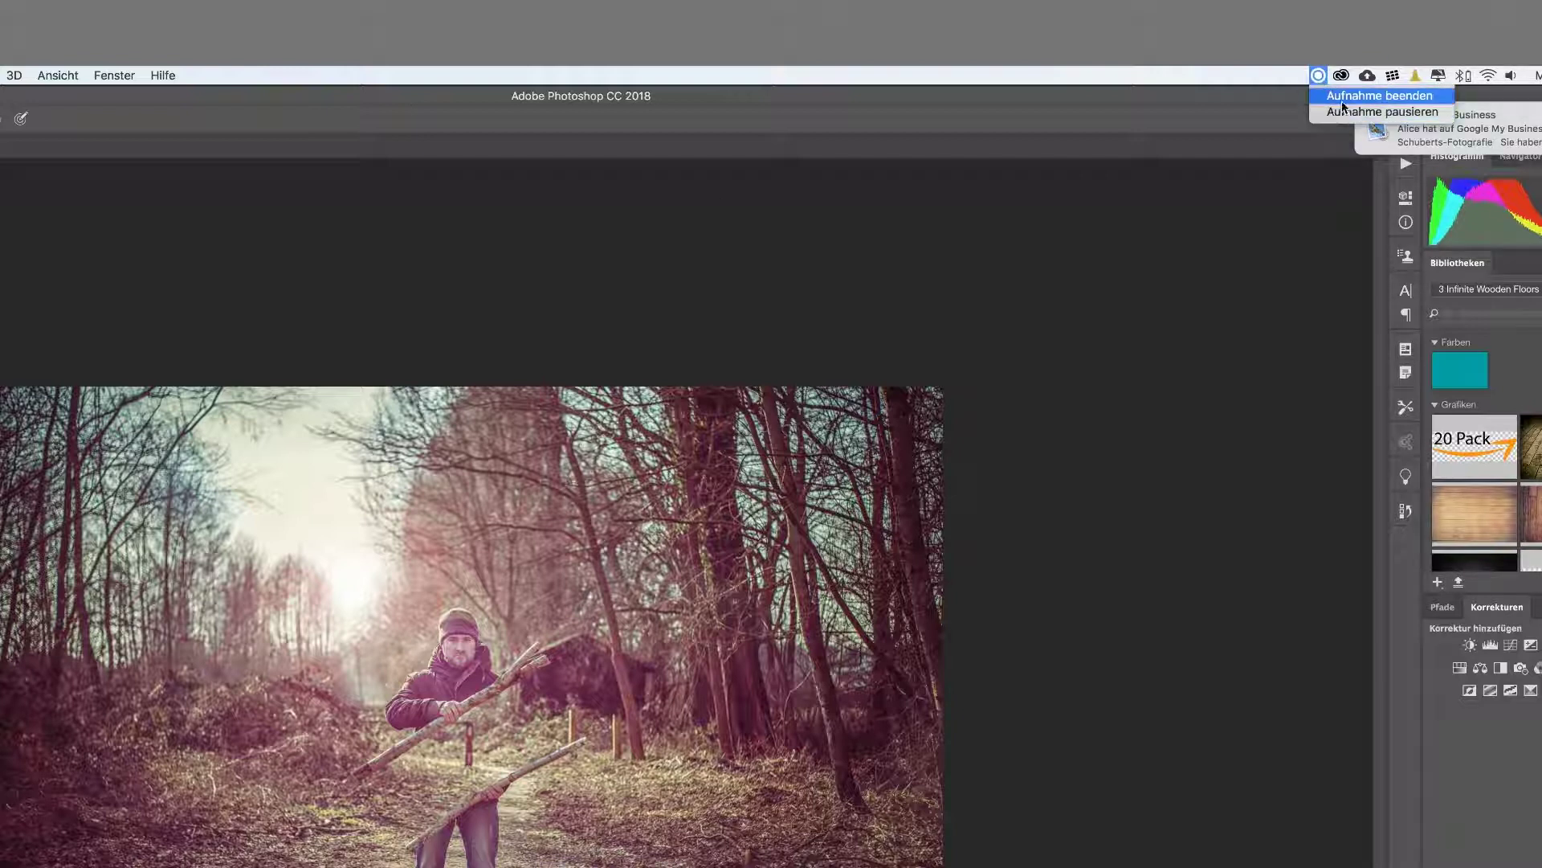